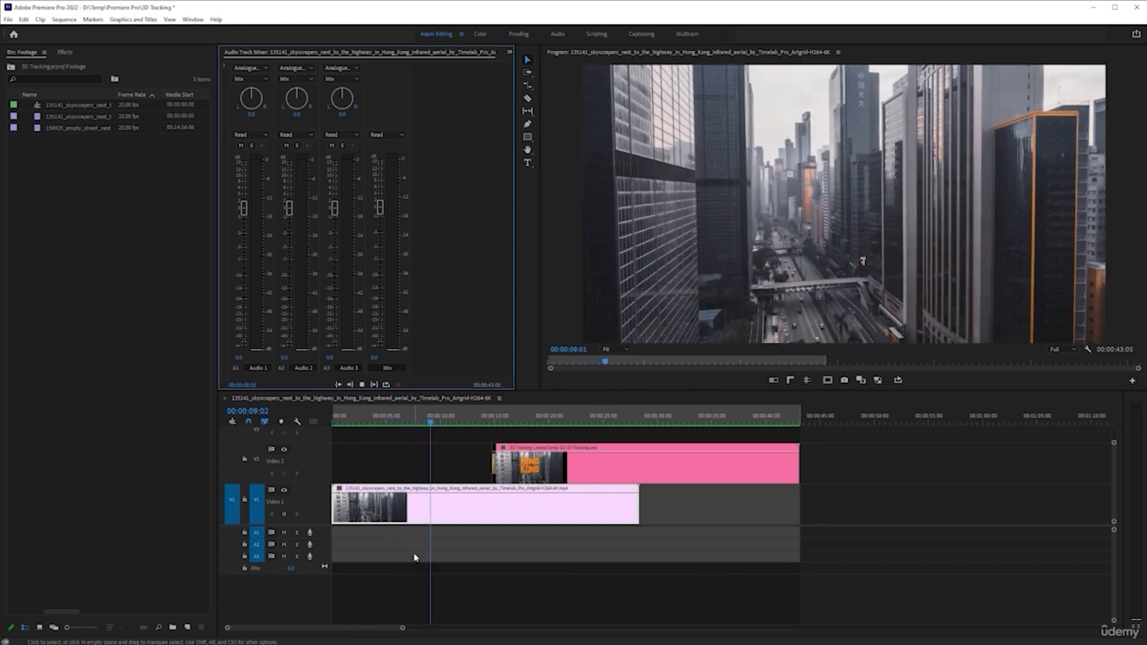
{"action": "scroll", "coordinate": [418, 548], "scroll_direction": "up", "scroll_amount": 5}
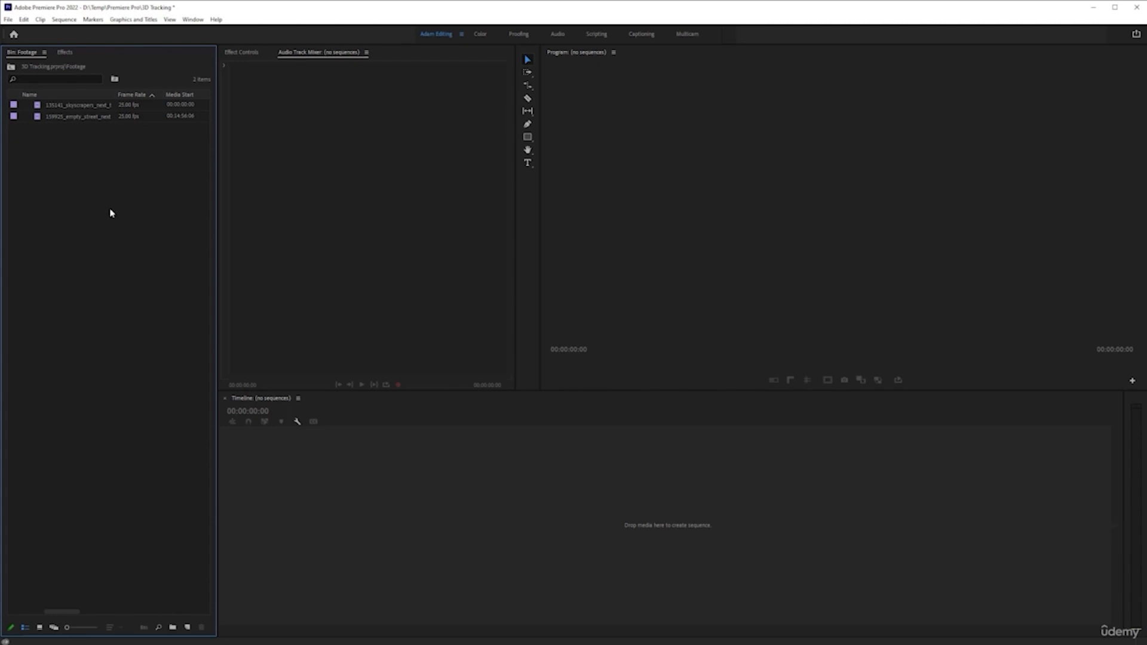
- Preview the skyscrapers clip from its start in the source monitor and create a new sequence from that clip
{"action": "double_click", "coordinate": [97, 109]}
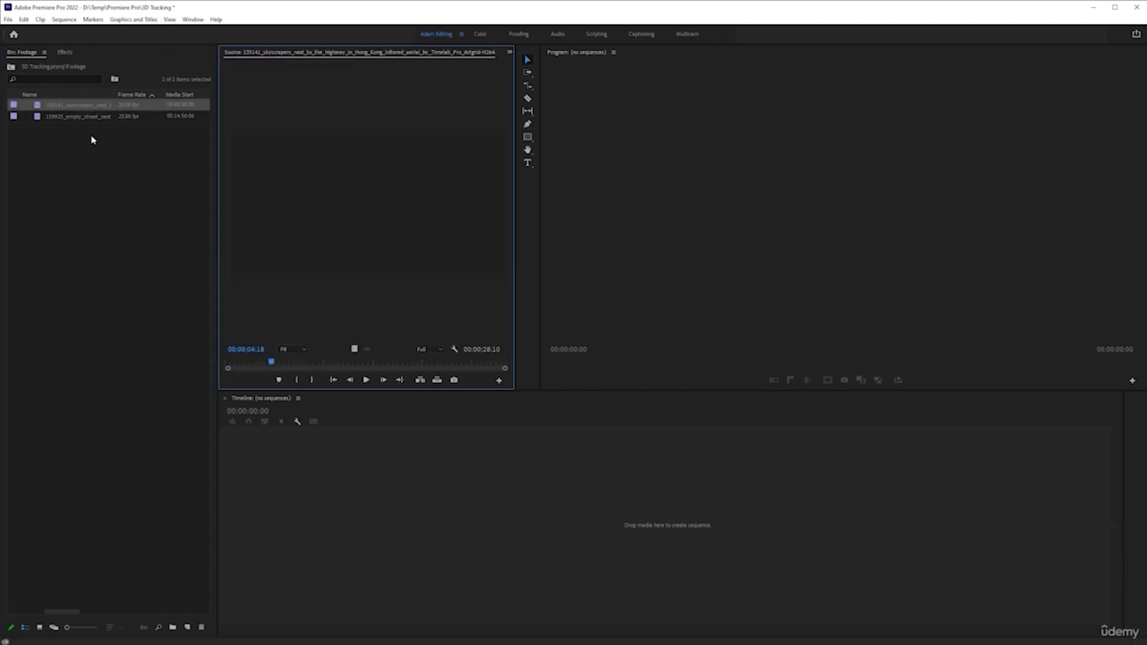
{"action": "left_click_drag", "start_coordinate": [267, 365], "coordinate": [216, 366]}
{"action": "left_click", "coordinate": [109, 279]}
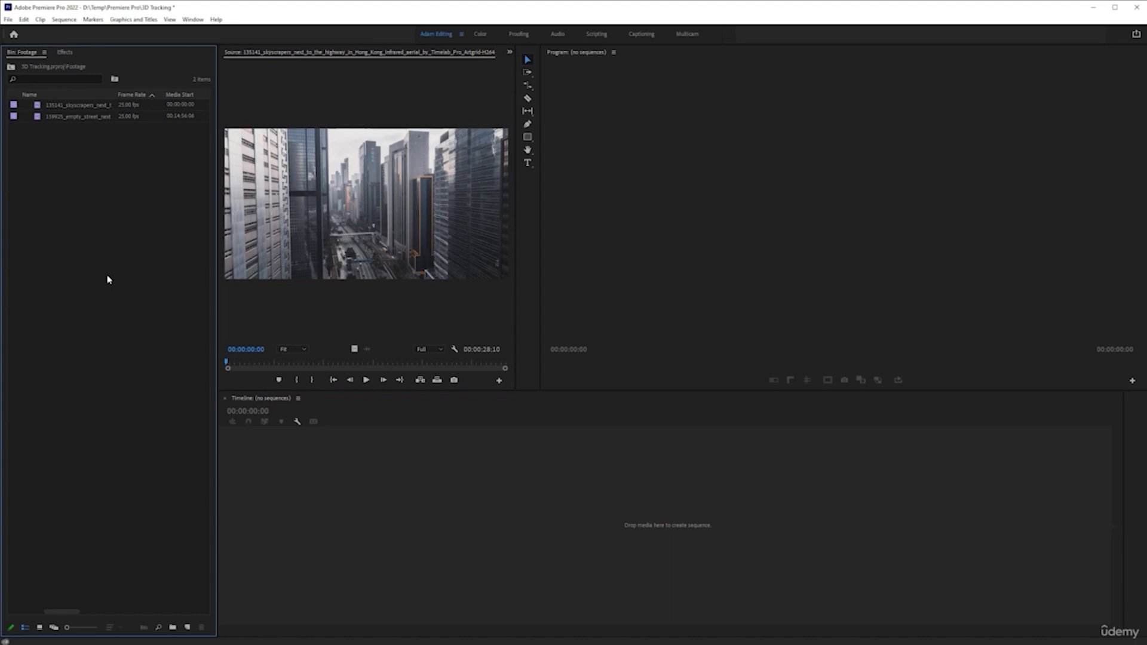
{"action": "right_click", "coordinate": [94, 107]}
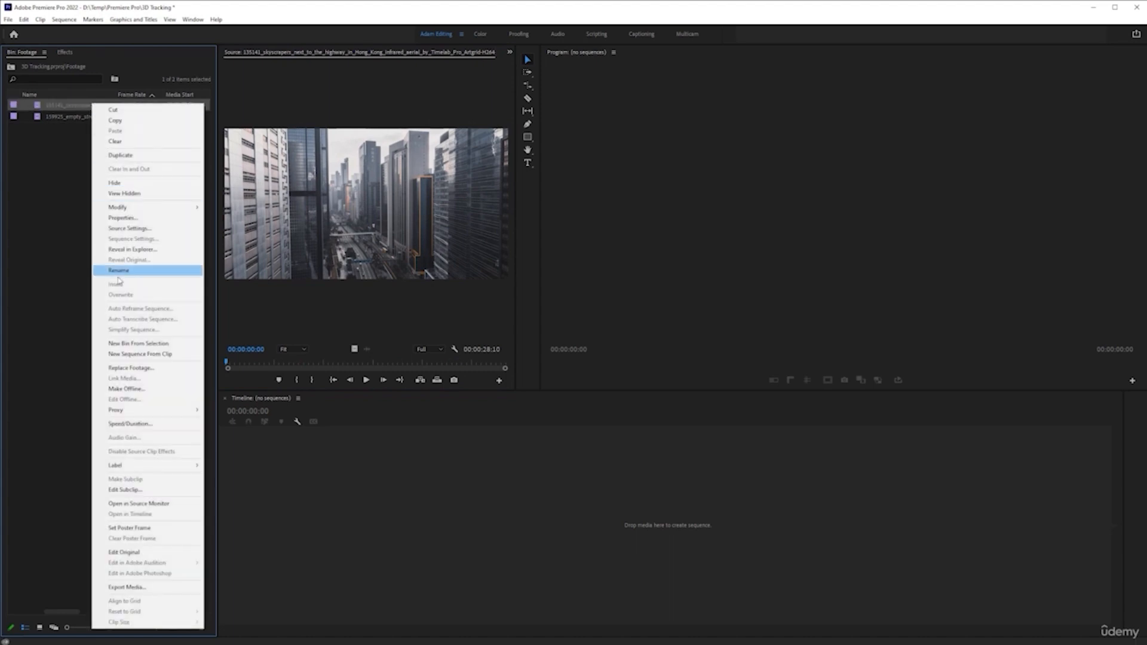
{"action": "left_click", "coordinate": [143, 354]}
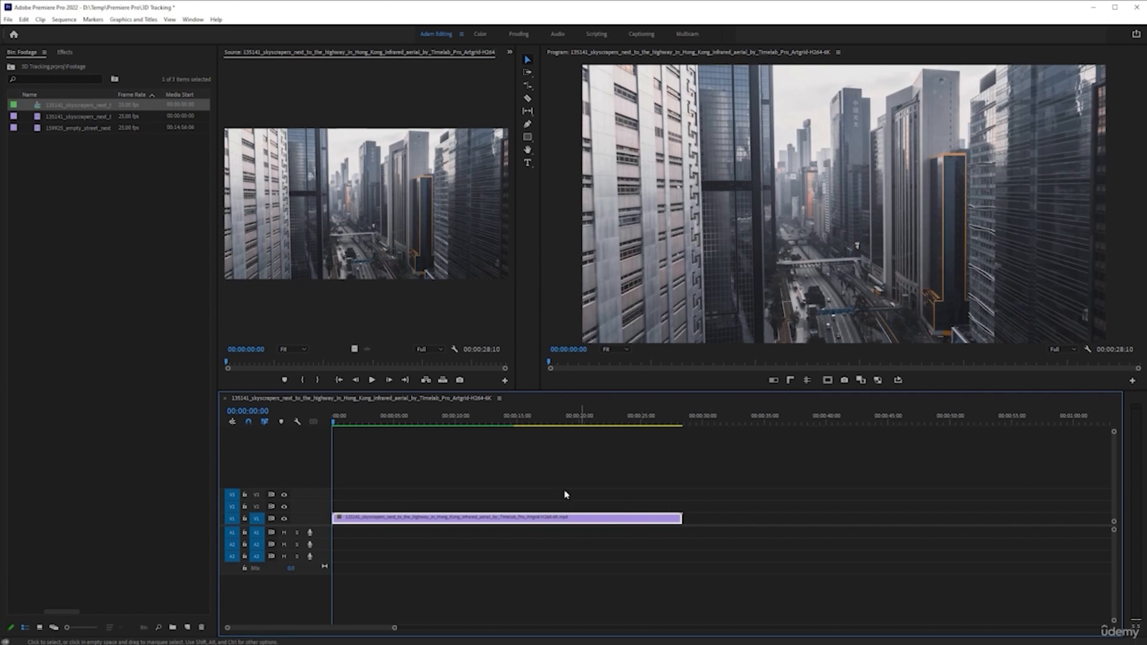
- Duplicate the skyscrapers clip onto video track 2 at the sequence start and replace the copy with an After Effects composition
{"action": "left_click_drag", "start_coordinate": [412, 423], "coordinate": [386, 423]}
{"action": "key", "text": "Home"}
{"action": "mouse_move", "coordinate": [433, 523]}
{"action": "left_mouse_down"}
{"action": "mouse_move", "coordinate": [440, 490]}
{"action": "mouse_move", "coordinate": [440, 508]}
{"action": "left_mouse_up"}
{"action": "right_click", "coordinate": [440, 509]}
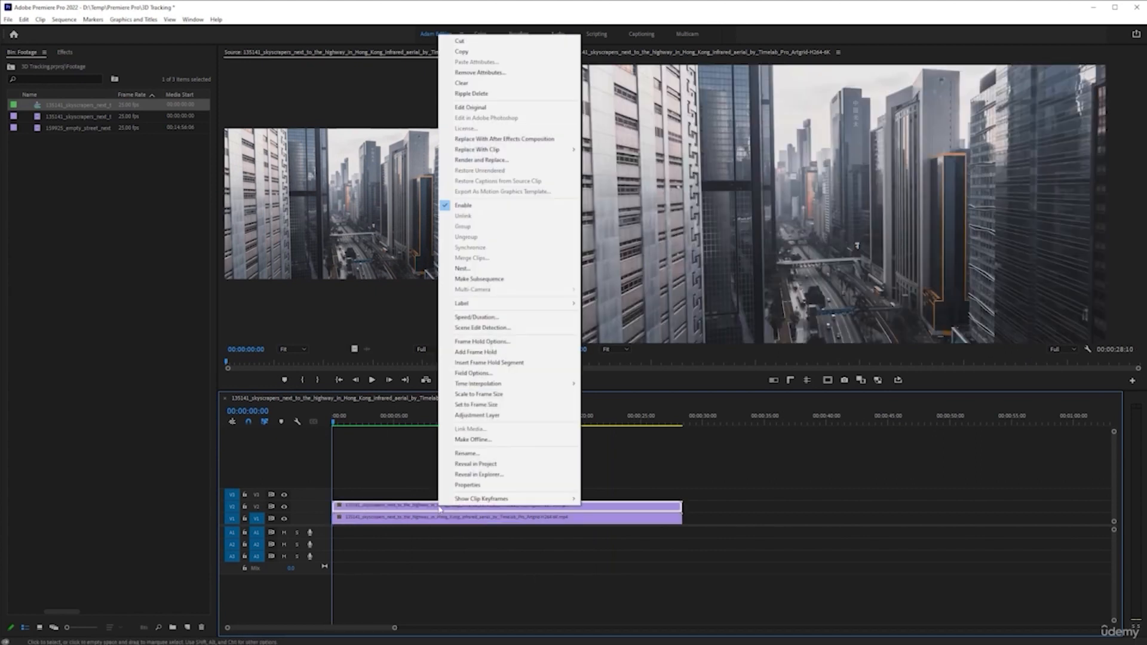
{"action": "left_click", "coordinate": [512, 142]}
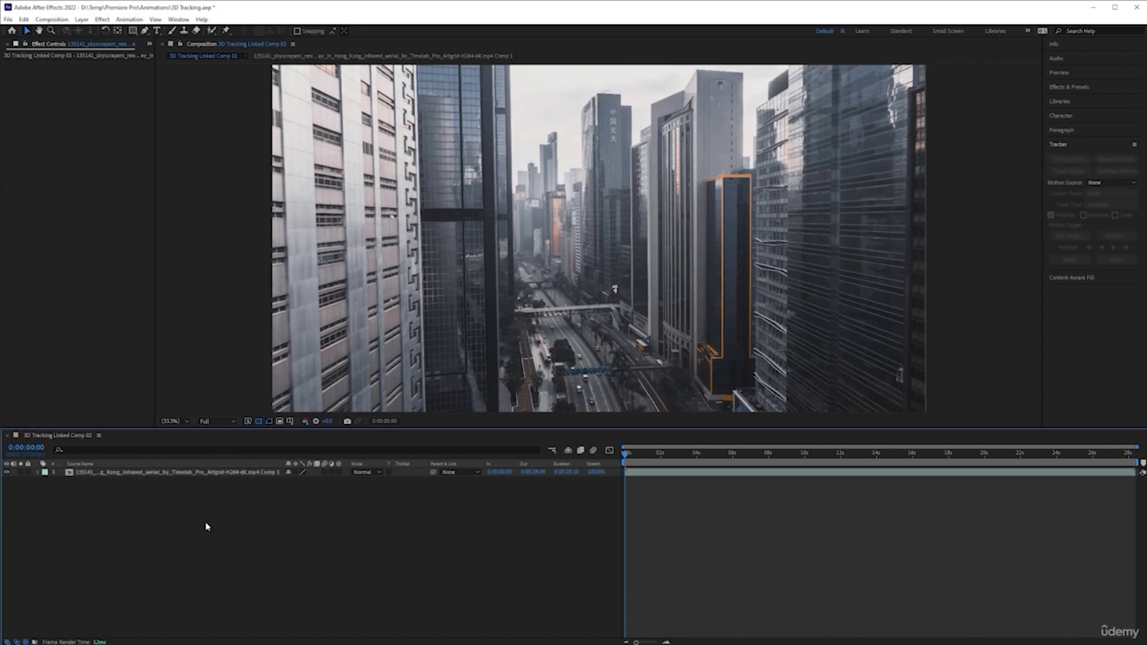
- Pre-compose the footage layer, moving all attributes into the new composition under its default name
{"action": "left_click", "coordinate": [203, 473]}
{"action": "right_click", "coordinate": [203, 474]}
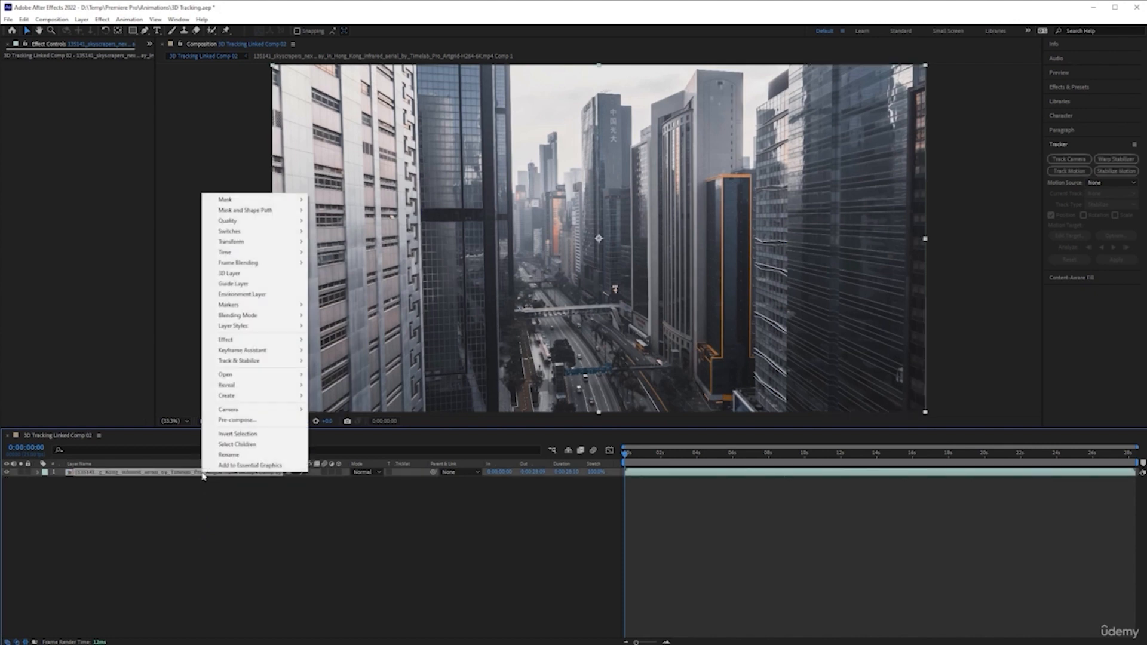
{"action": "left_click", "coordinate": [258, 421]}
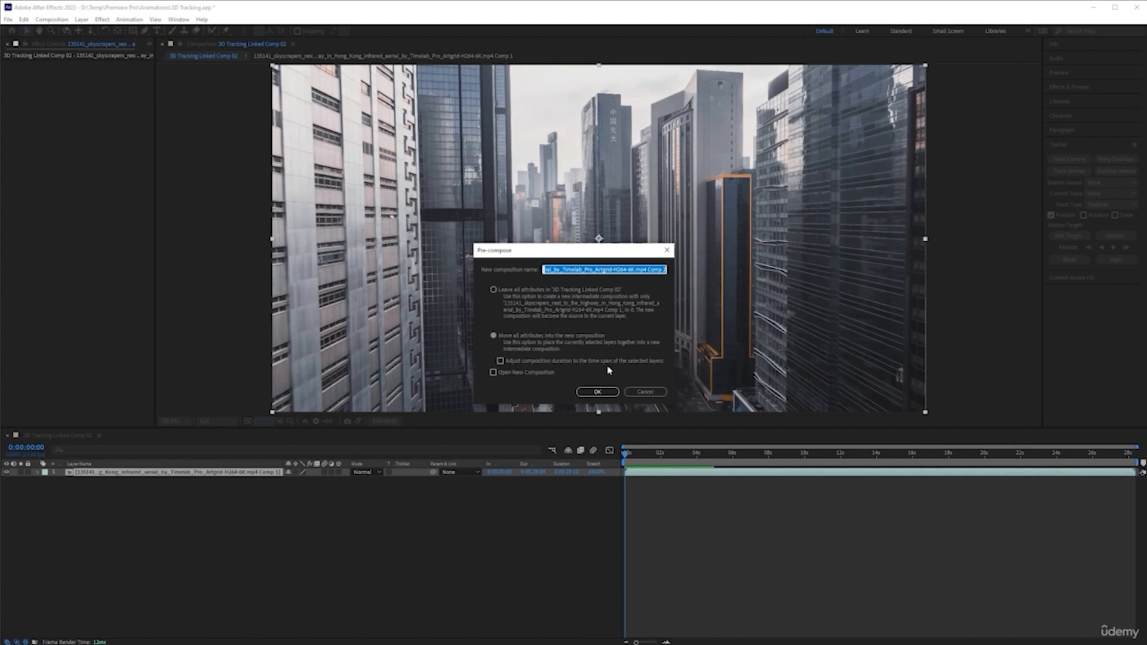
{"action": "left_click", "coordinate": [604, 393]}
{"action": "left_click", "coordinate": [585, 391]}
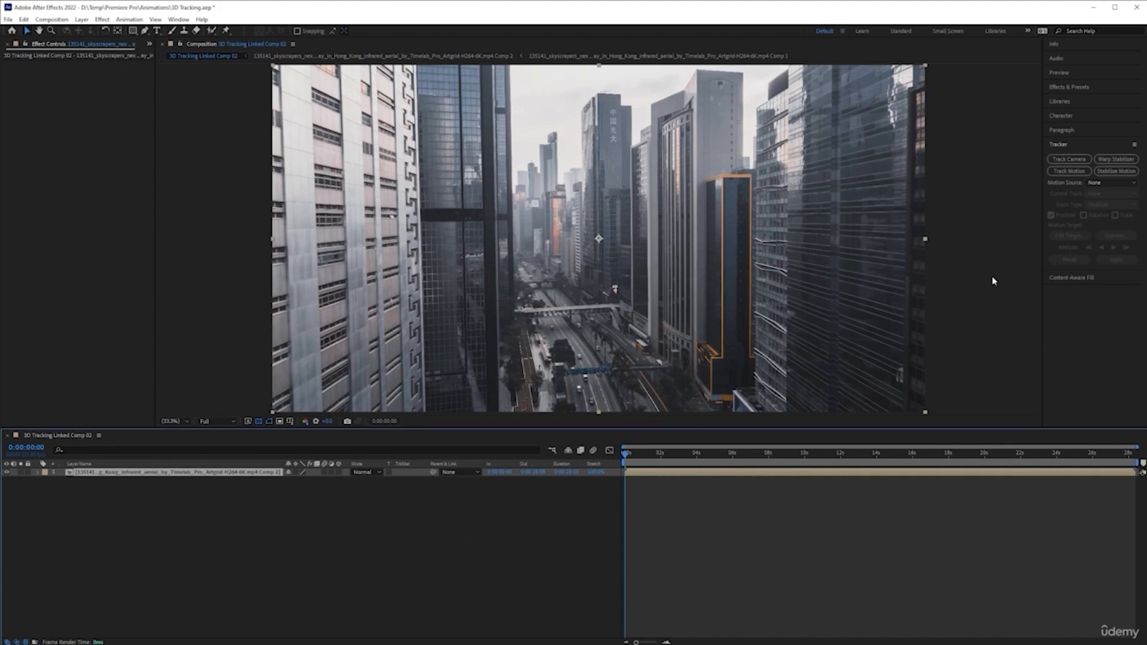
- Run Track Camera on the pre-composed footage layer
{"action": "left_click", "coordinate": [1091, 145]}
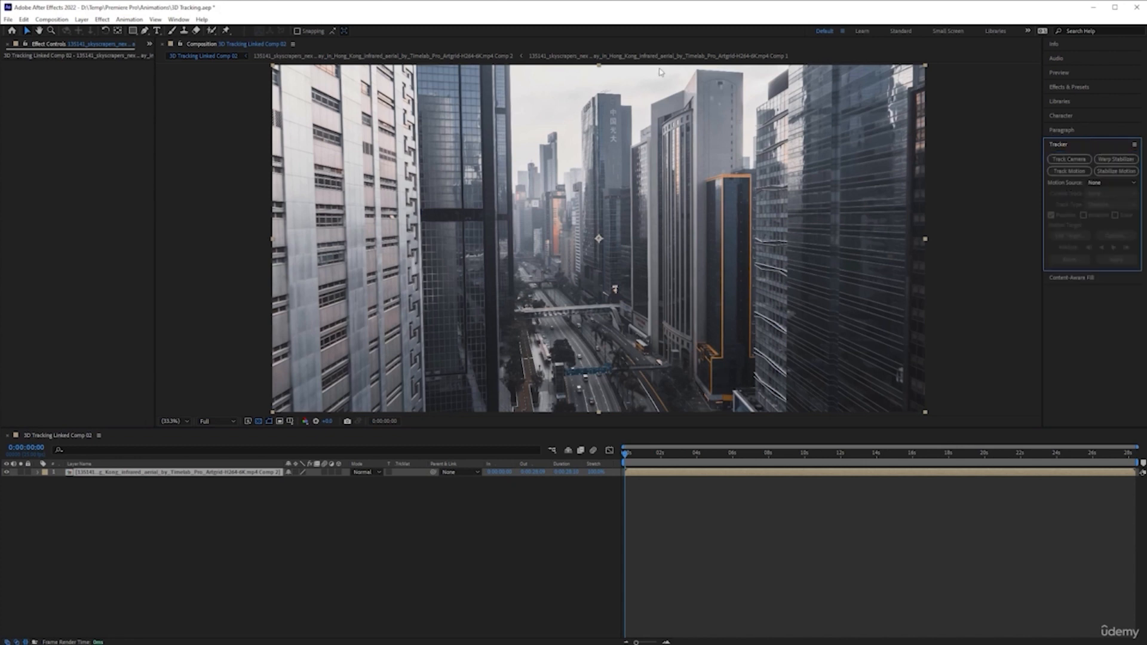
{"action": "left_click", "coordinate": [178, 19]}
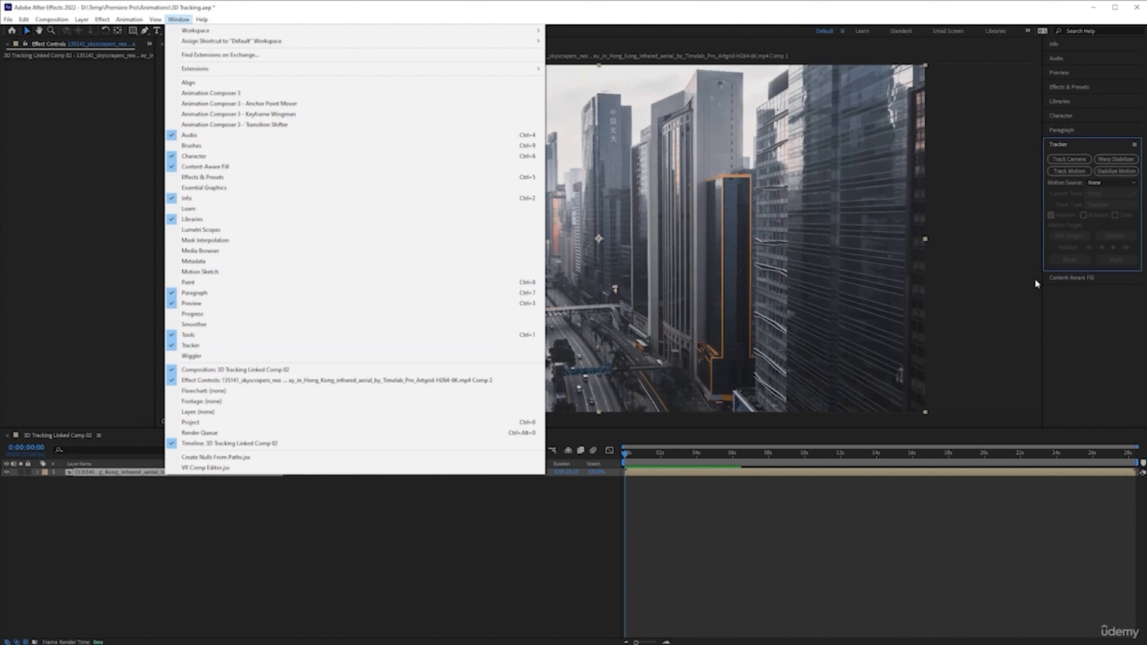
{"action": "left_click", "coordinate": [1073, 141]}
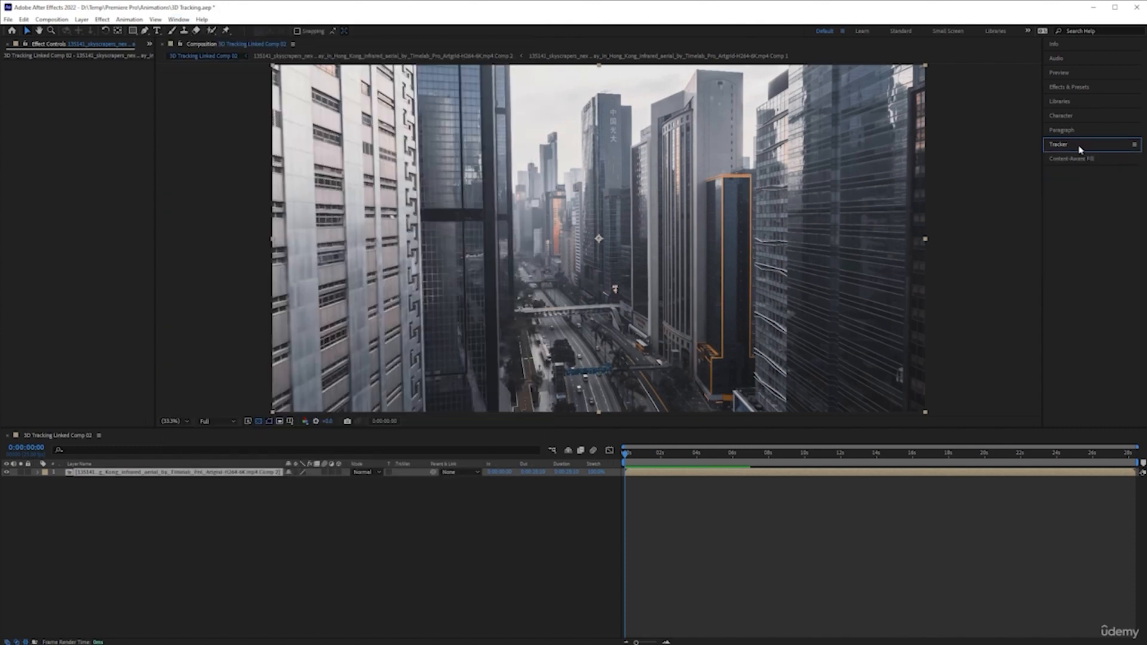
{"action": "left_click", "coordinate": [1069, 160]}
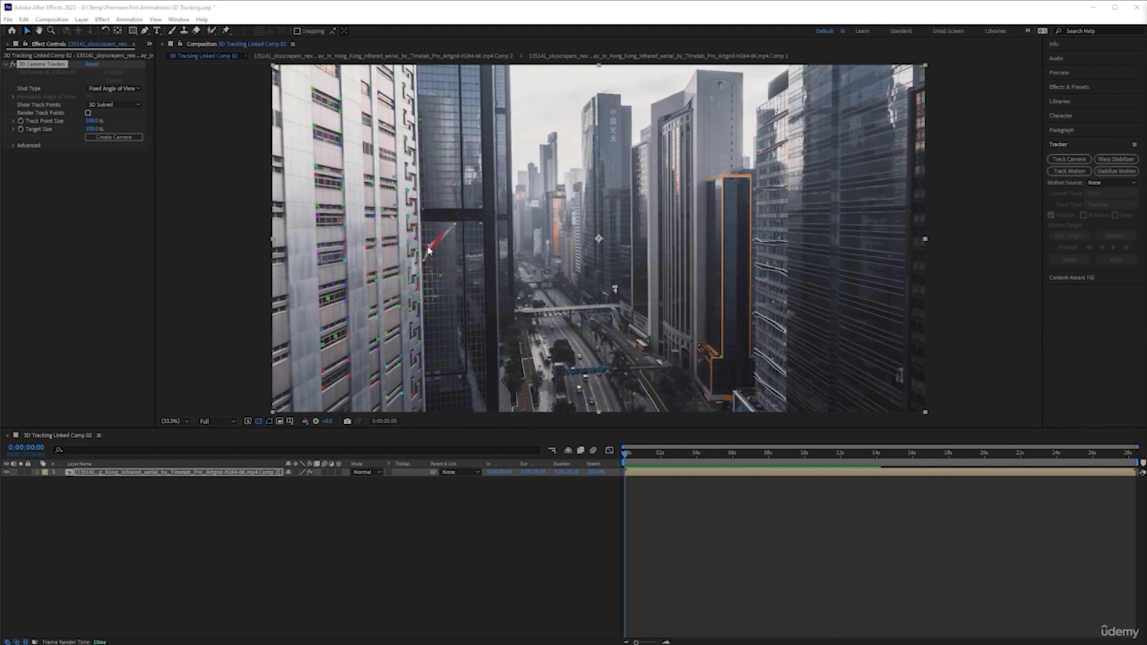
- Set the 3D Camera Tracker's track point size to 200% and preview the track points from 0:00:06:15
{"action": "left_click", "coordinate": [92, 122]}
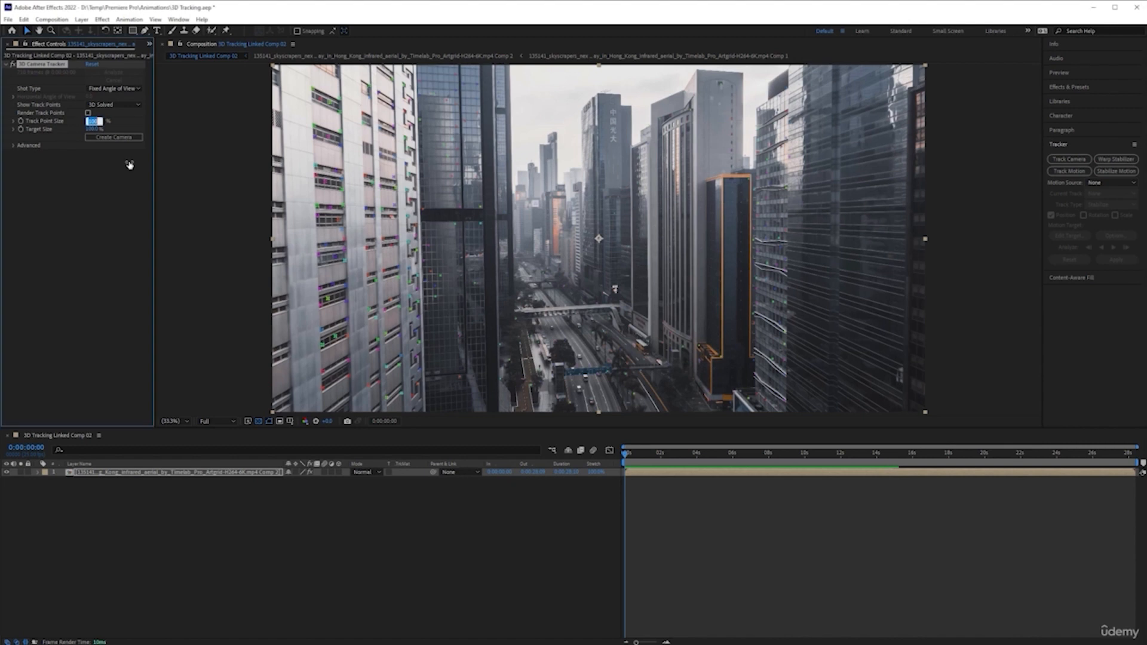
{"action": "type", "text": "200"}
{"action": "key", "text": "Return"}
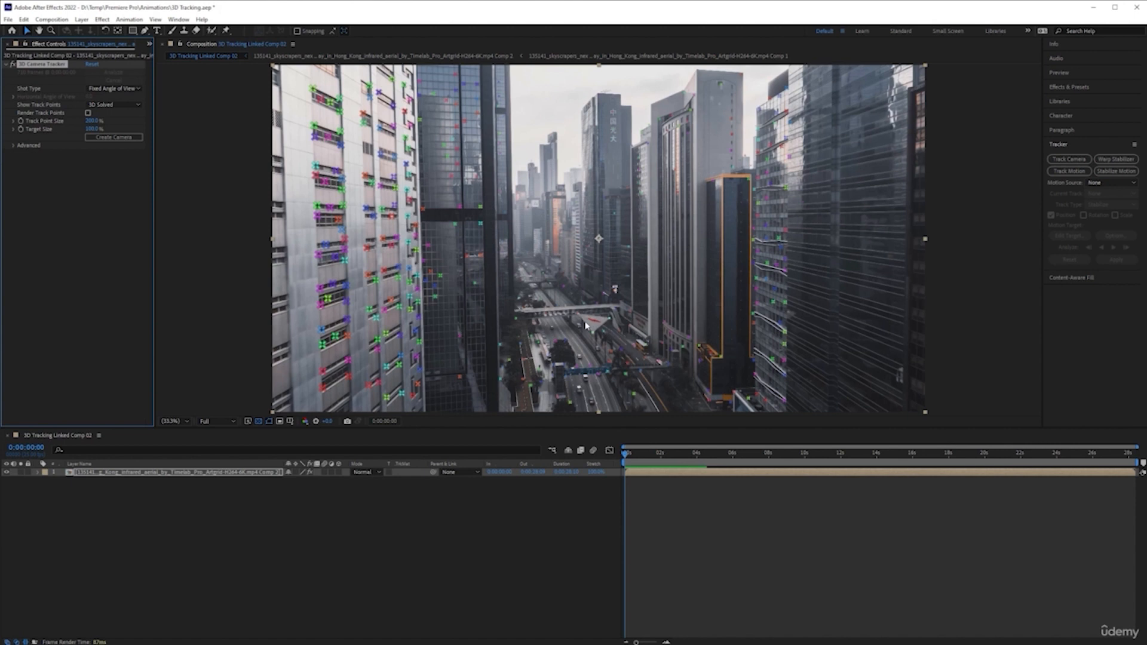
{"action": "left_click_drag", "start_coordinate": [626, 457], "coordinate": [744, 457]}
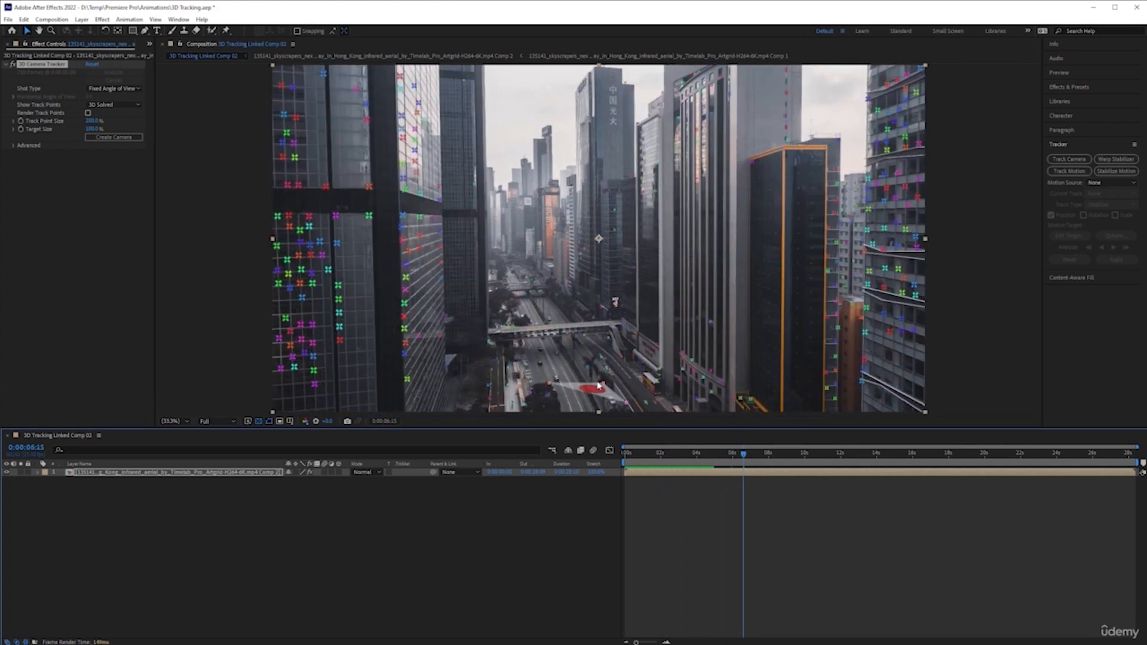
{"action": "key", "text": "space"}
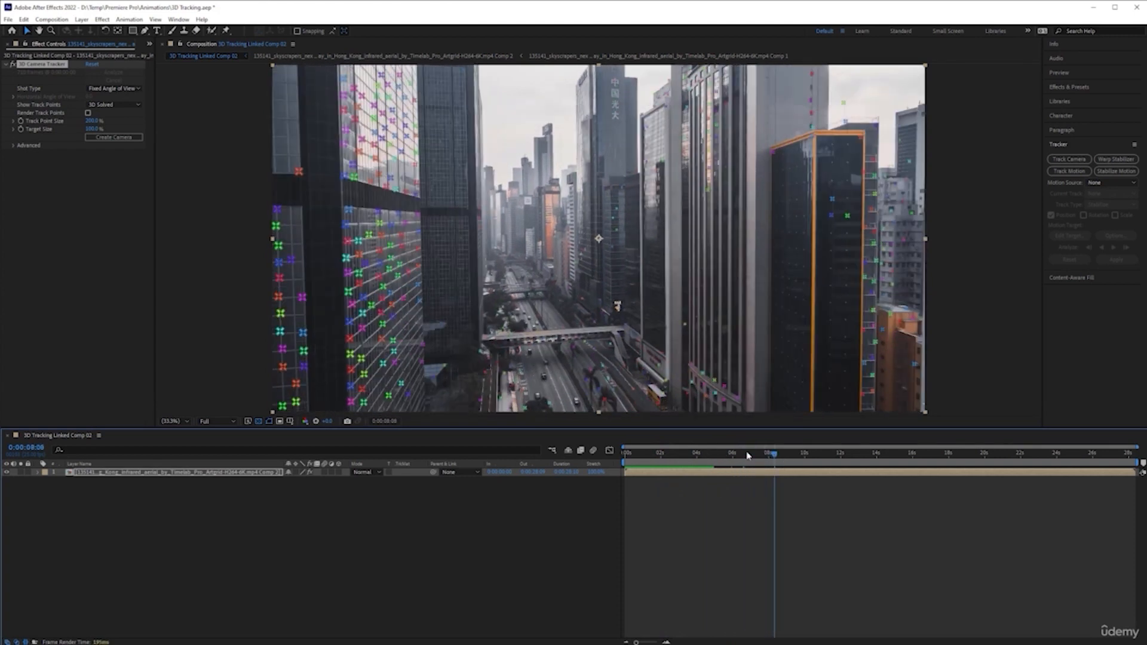
- Lower the preview resolution to Third and move the current time to 0:00:09:15
{"action": "left_click", "coordinate": [225, 422]}
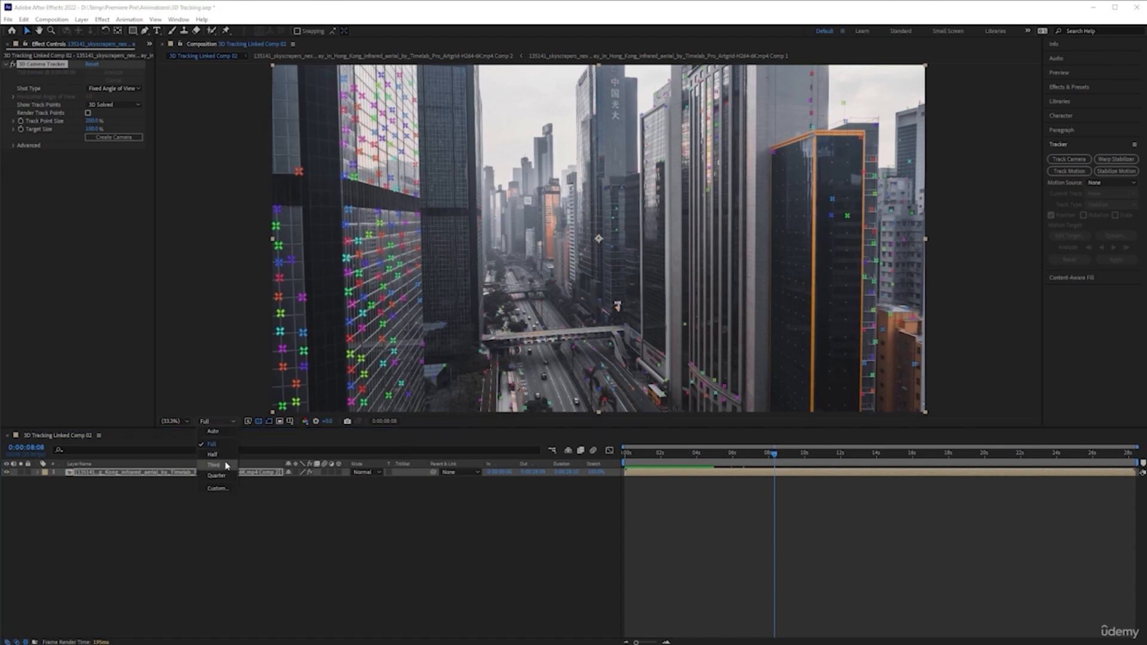
{"action": "left_click", "coordinate": [227, 467]}
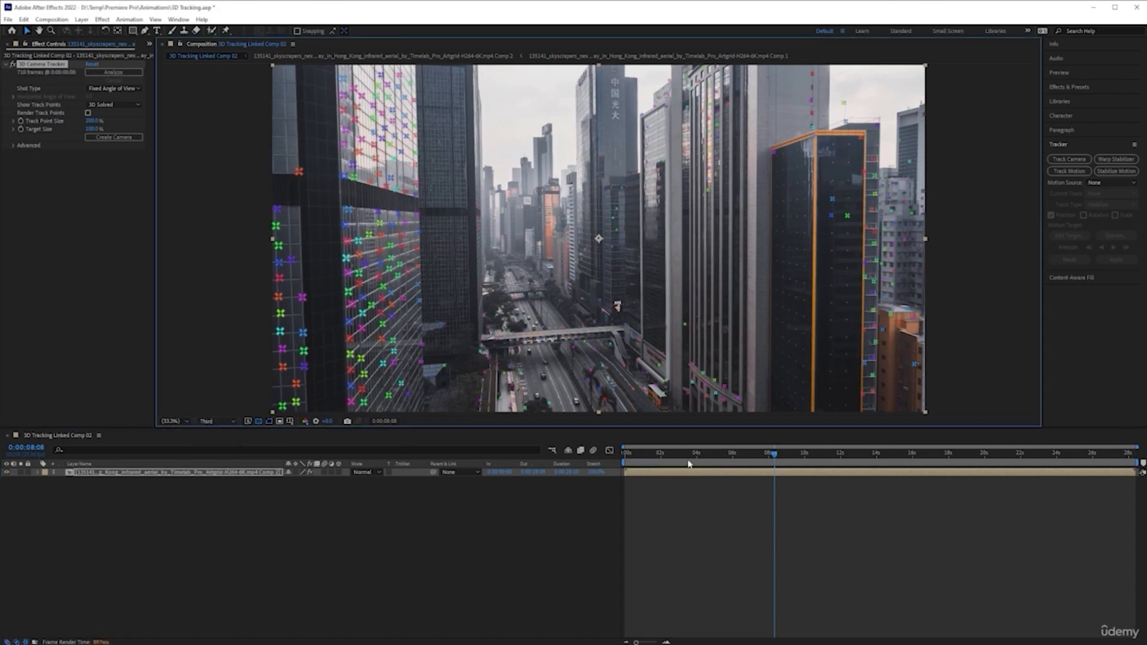
{"action": "left_click_drag", "start_coordinate": [693, 458], "coordinate": [798, 458]}
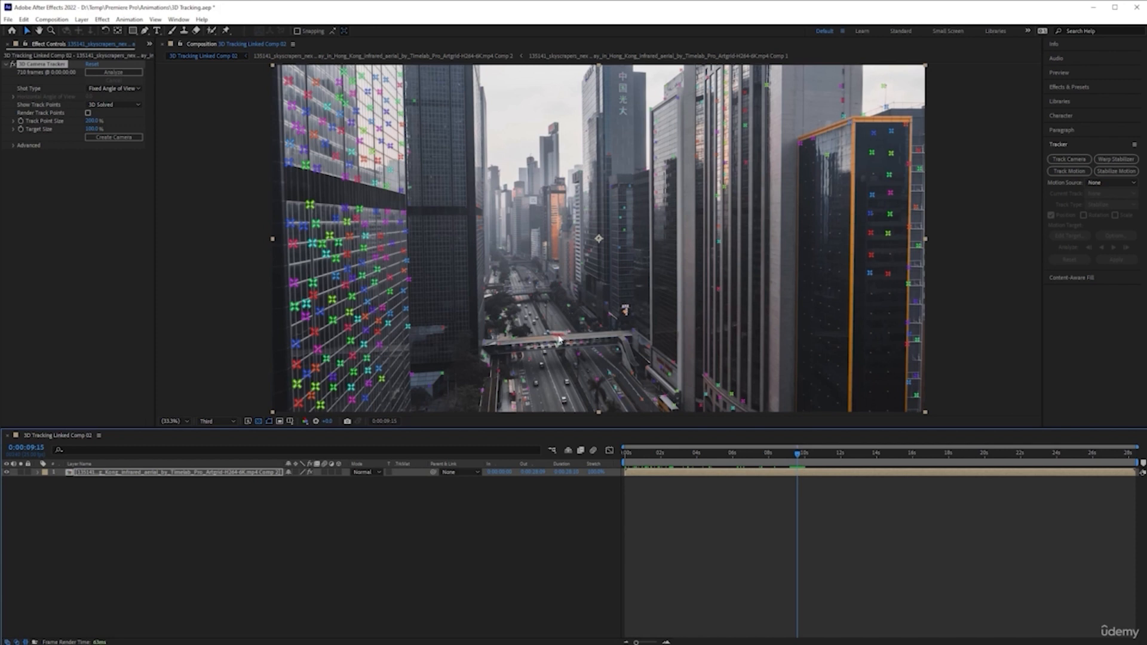
- Select the track target lying flat on the footbridge over the highway and create a text and camera from it
{"action": "left_click", "coordinate": [558, 335]}
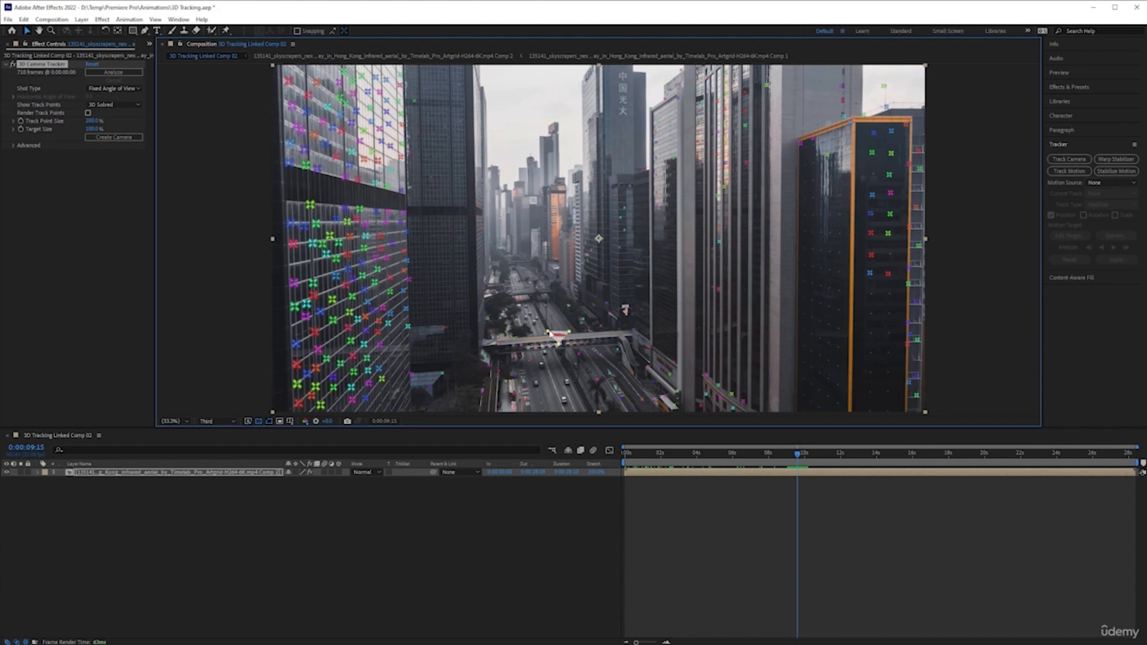
{"action": "key", "text": "slash"}
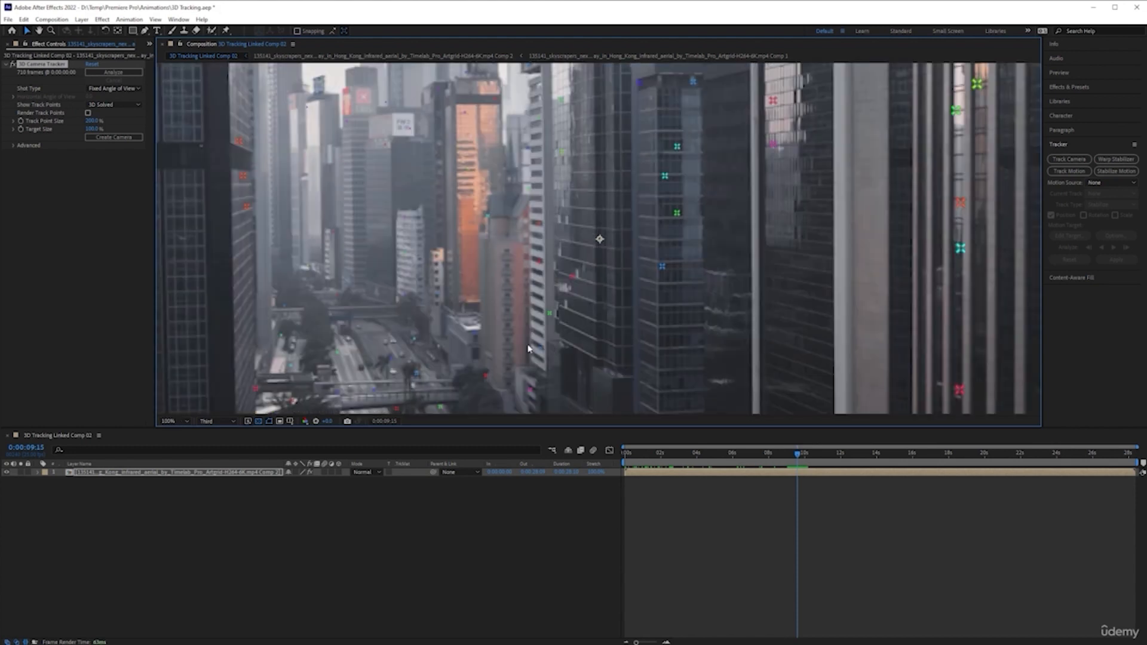
{"action": "key", "text": "h"}
{"action": "left_click_drag", "start_coordinate": [519, 346], "coordinate": [561, 245]}
{"action": "key", "text": "v"}
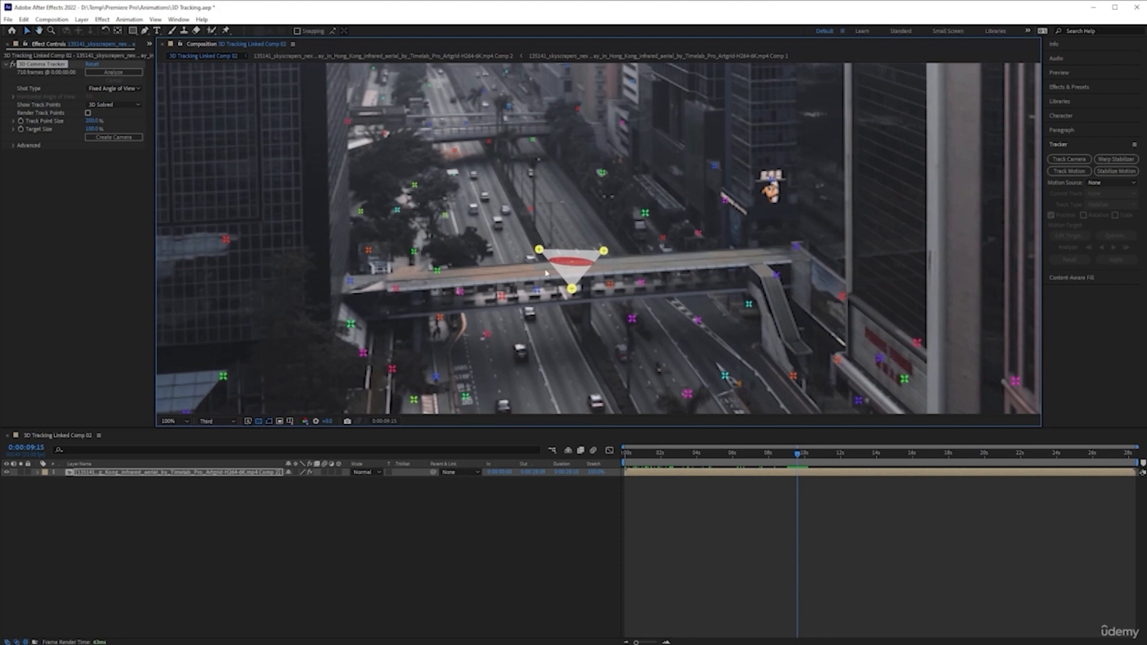
{"action": "right_click", "coordinate": [580, 261]}
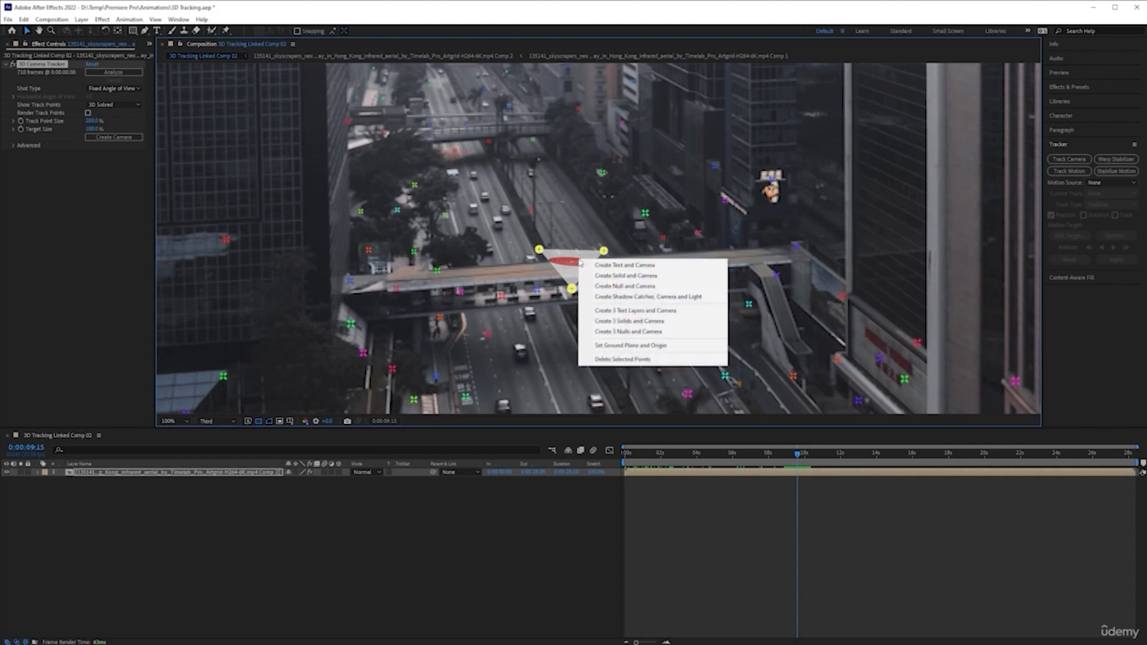
{"action": "left_click", "coordinate": [666, 270]}
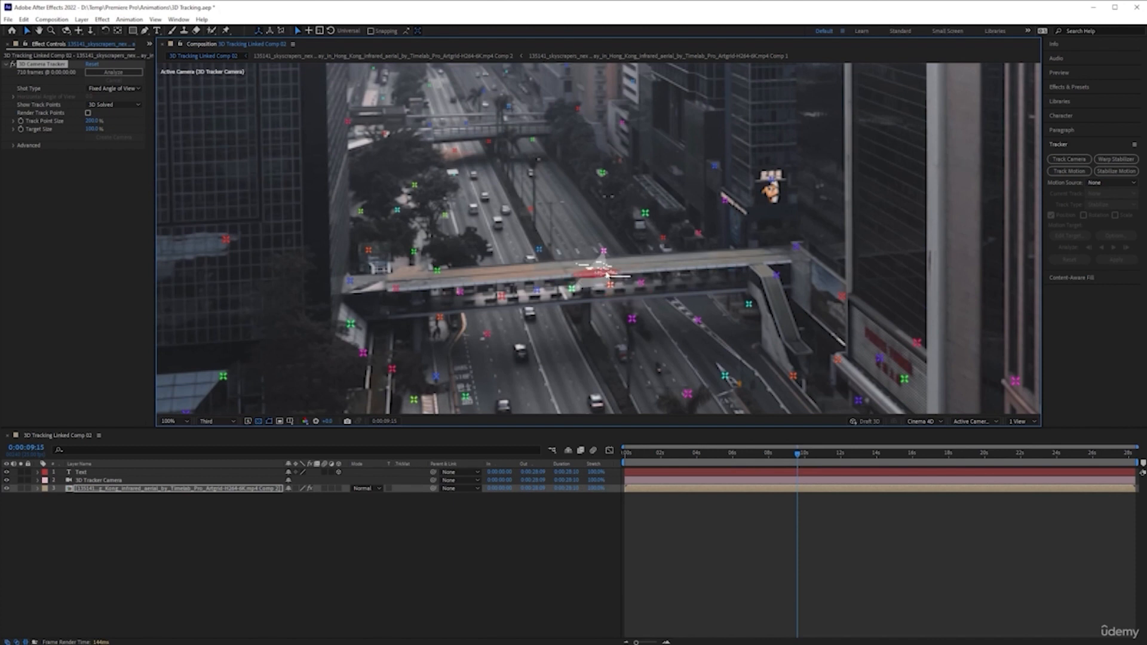
- Set the preview resolution to Full and rotate the text layer so it stands upright on the footbridge, facing the camera
{"action": "left_click", "coordinate": [221, 421]}
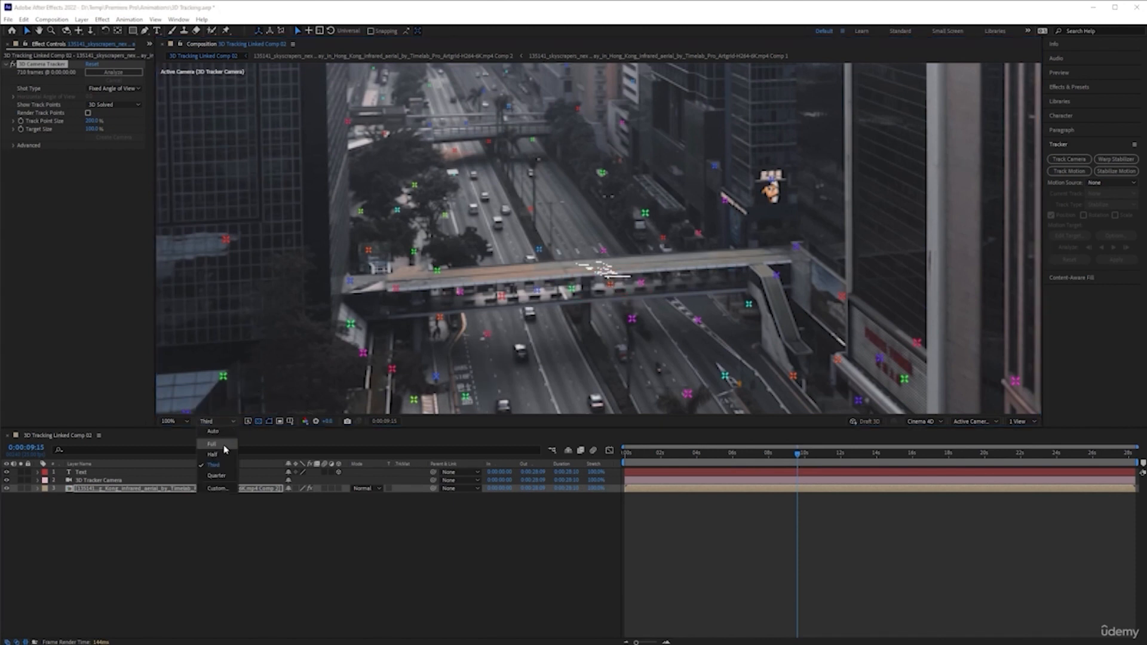
{"action": "left_click", "coordinate": [225, 446]}
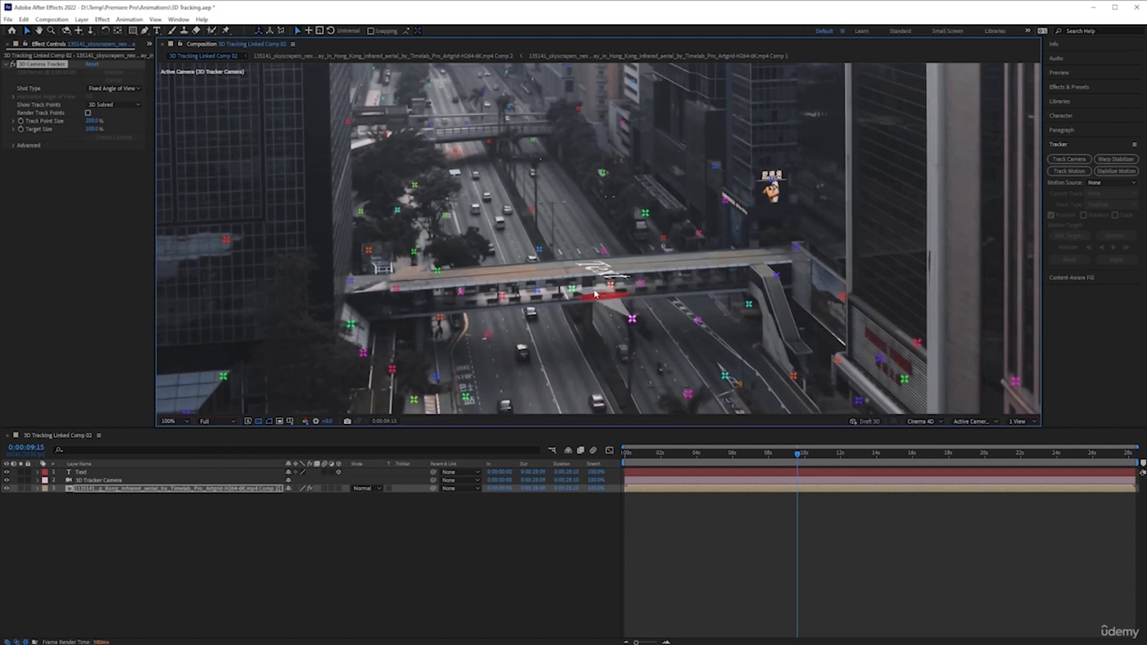
{"action": "left_click", "coordinate": [231, 472]}
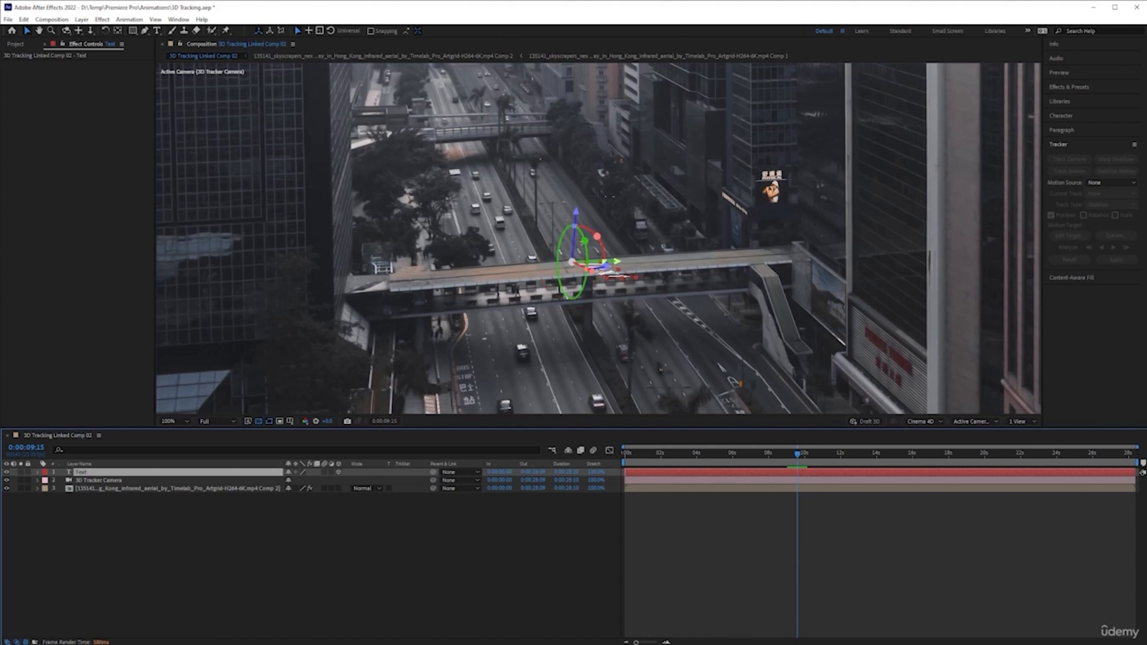
{"action": "left_click_drag", "start_coordinate": [567, 276], "coordinate": [547, 236]}
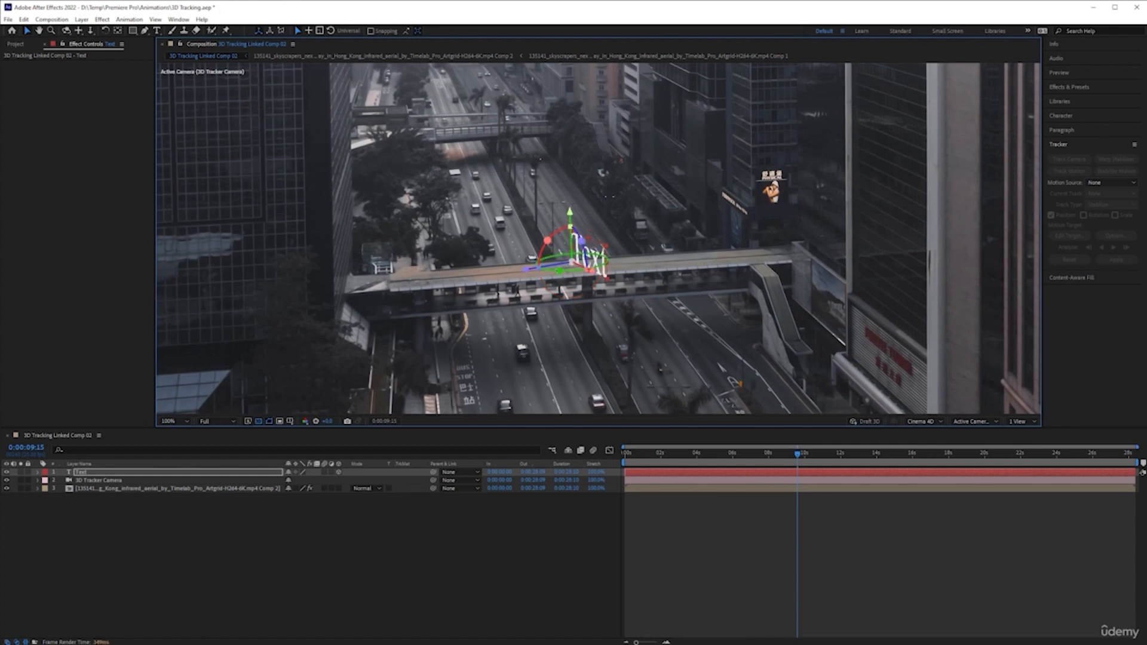
{"action": "left_click_drag", "start_coordinate": [581, 241], "coordinate": [599, 271]}
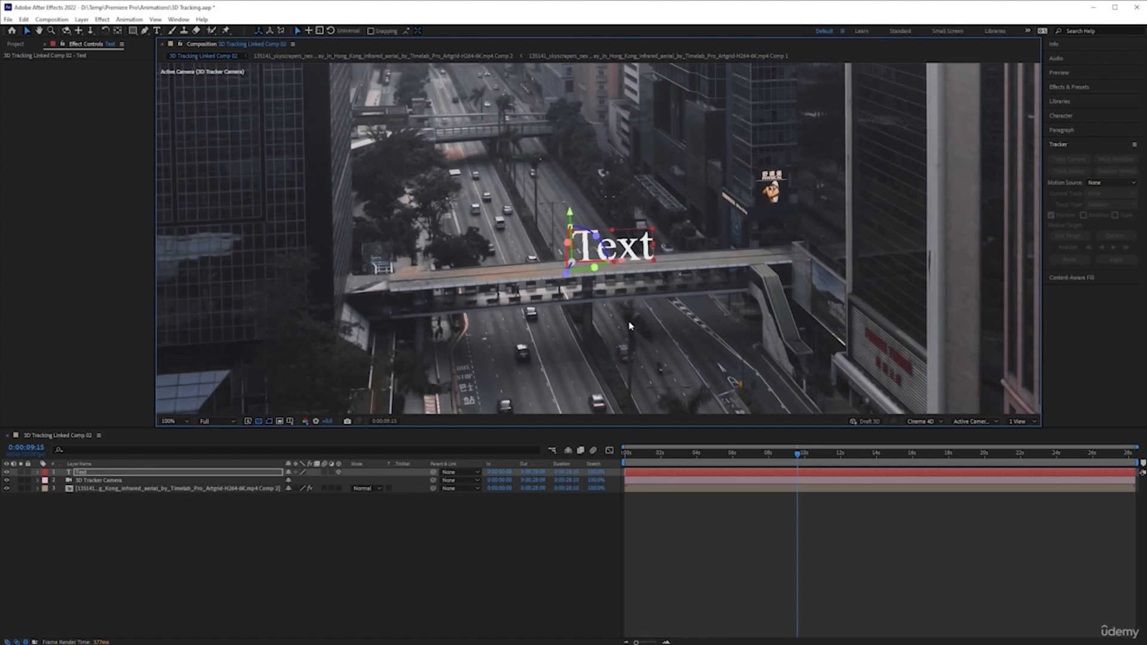
- Play back the tracked text from 0:00:04:14 and turn on Draft 3D for the composition
{"action": "left_click_drag", "start_coordinate": [801, 458], "coordinate": [707, 468]}
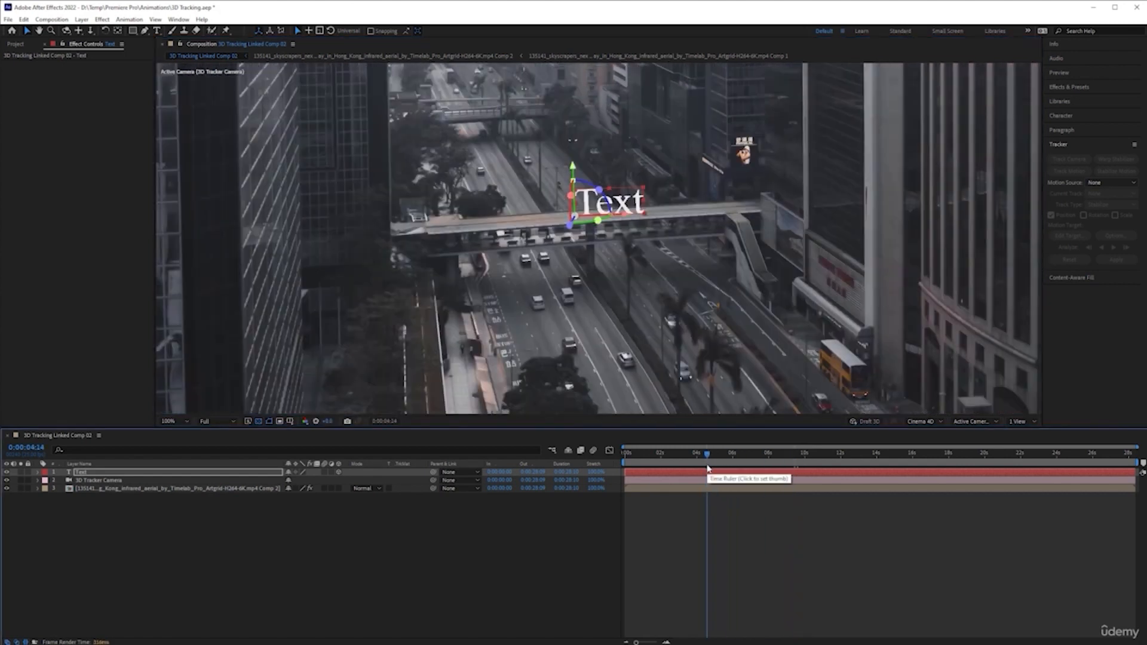
{"action": "key", "text": "space"}
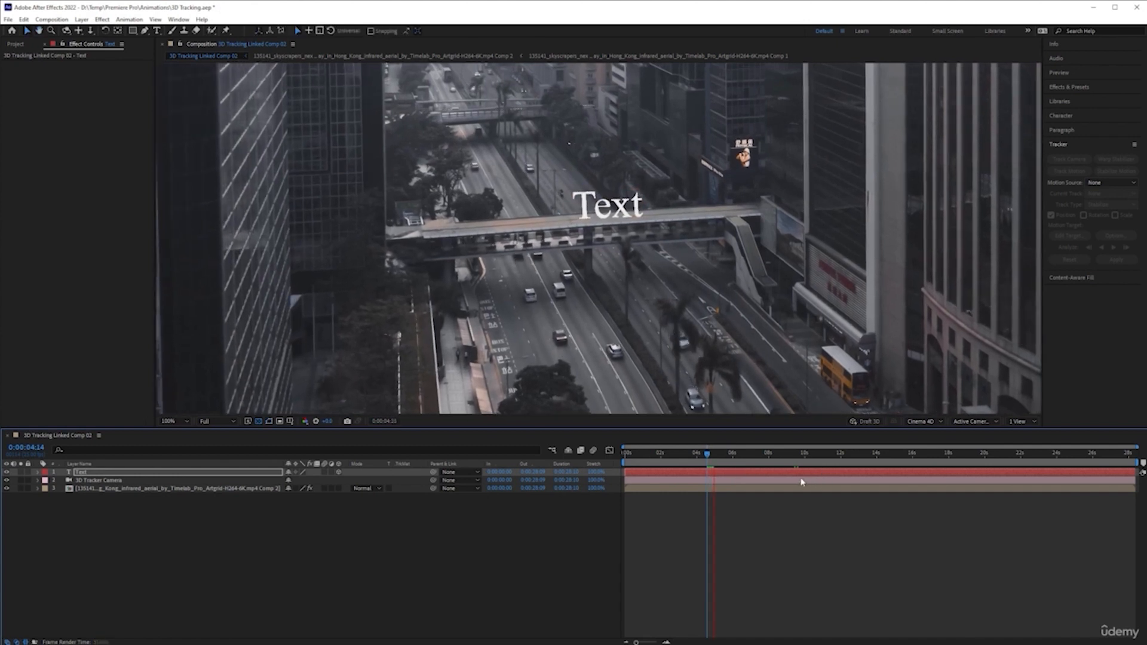
{"action": "key", "text": "space"}
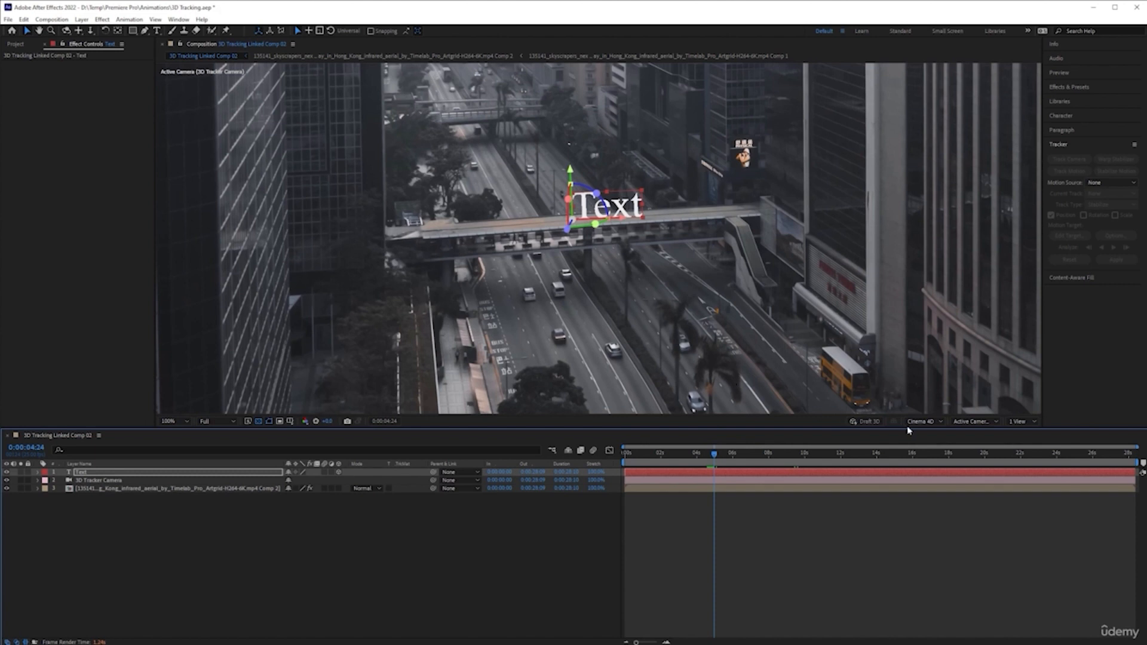
{"action": "left_click", "coordinate": [867, 423]}
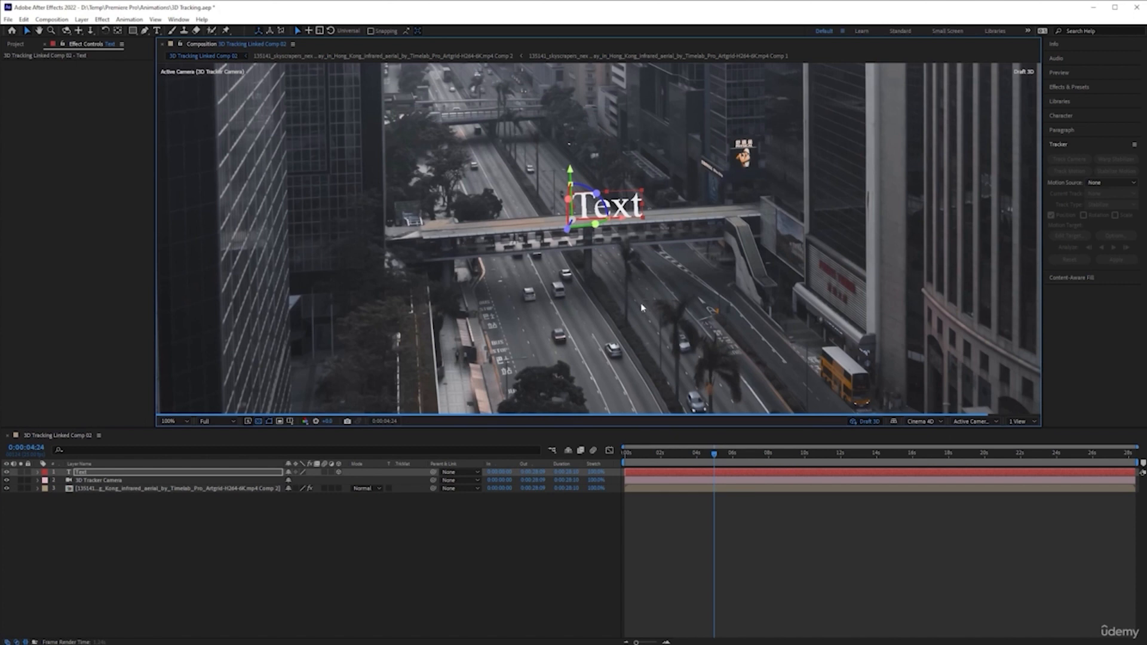
- Return to the start of the composition and preview the tracked text with the whole frame in view
{"action": "key", "text": "comma"}
{"action": "key", "text": "comma"}
{"action": "key", "text": "comma"}
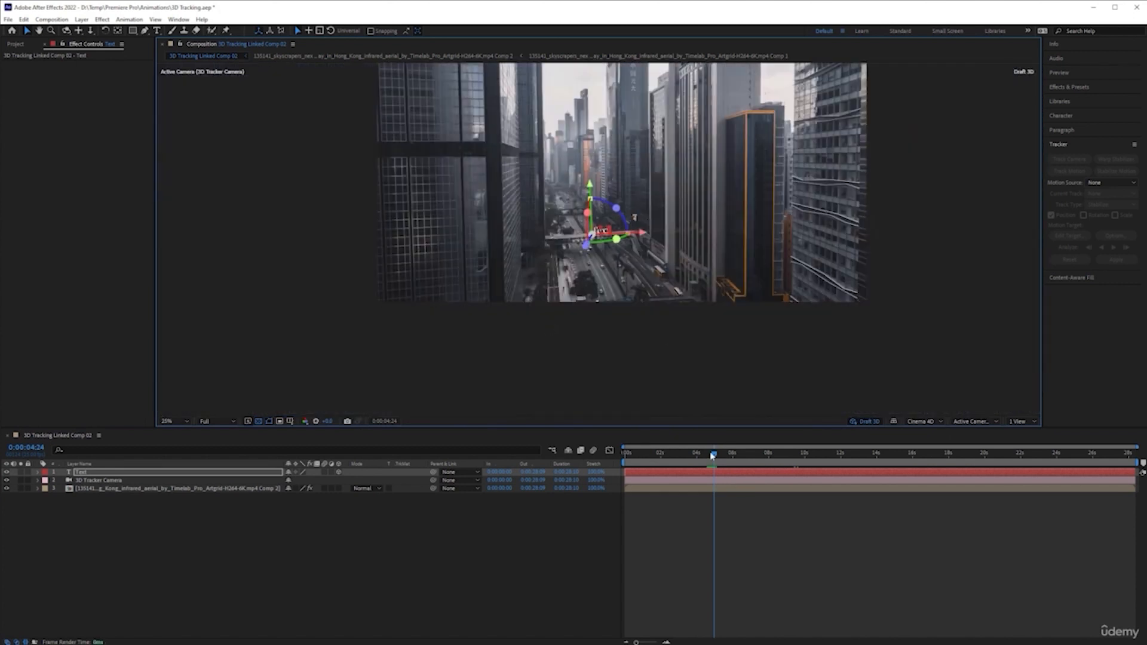
{"action": "left_click_drag", "start_coordinate": [713, 456], "coordinate": [658, 456]}
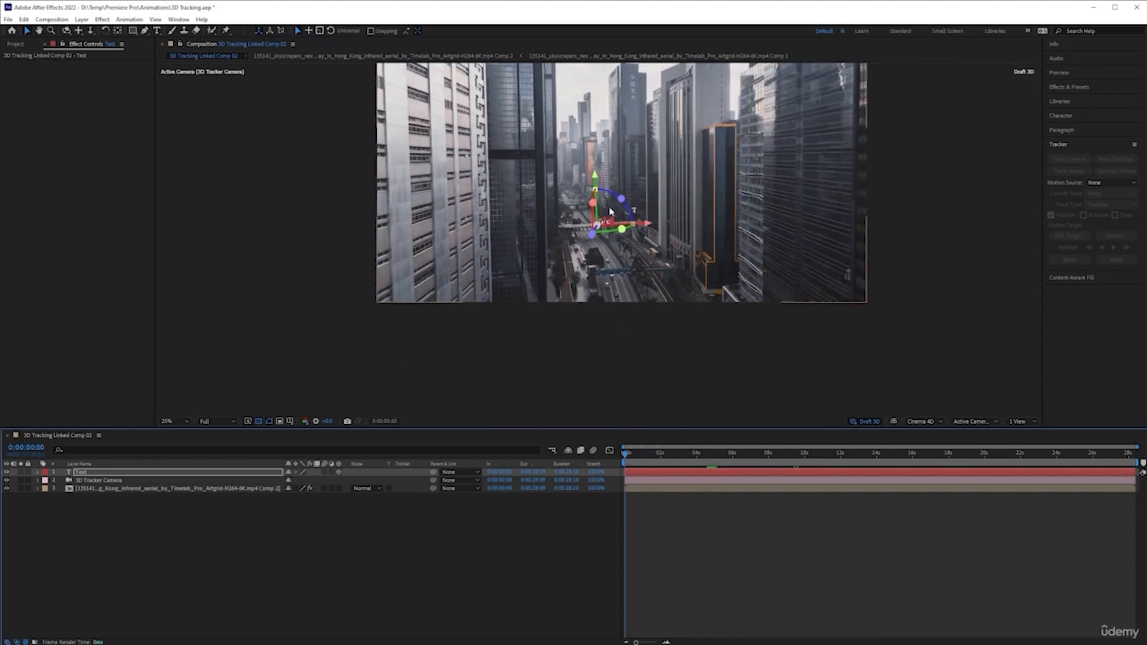
{"action": "scroll", "coordinate": [614, 208], "scroll_direction": "down", "scroll_amount": 2}
{"action": "key", "text": "space"}
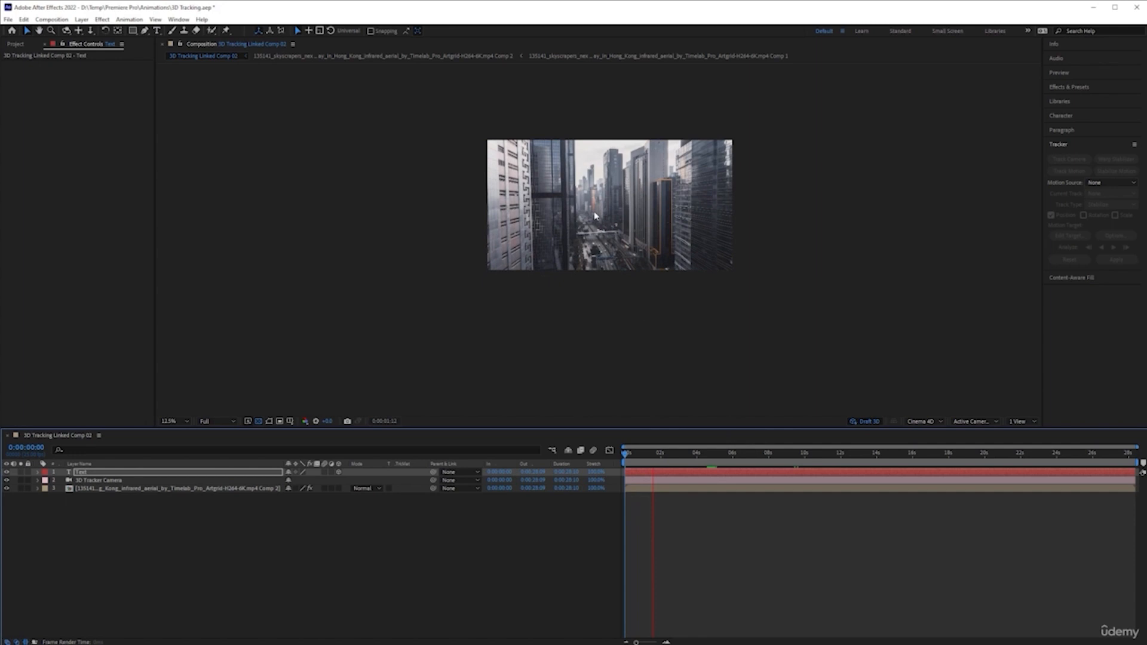
{"action": "key", "text": "space"}
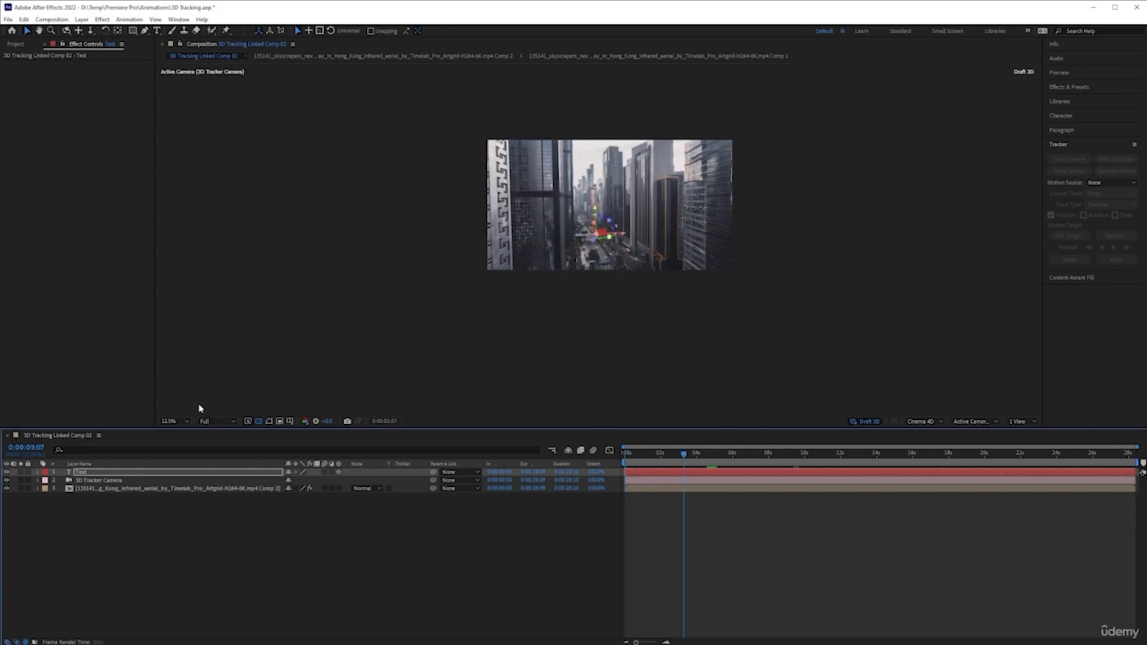
- Fit the composition frame to the viewer and play the tracked text from 0:00:03:07
{"action": "left_click", "coordinate": [171, 421]}
{"action": "left_click", "coordinate": [176, 434]}
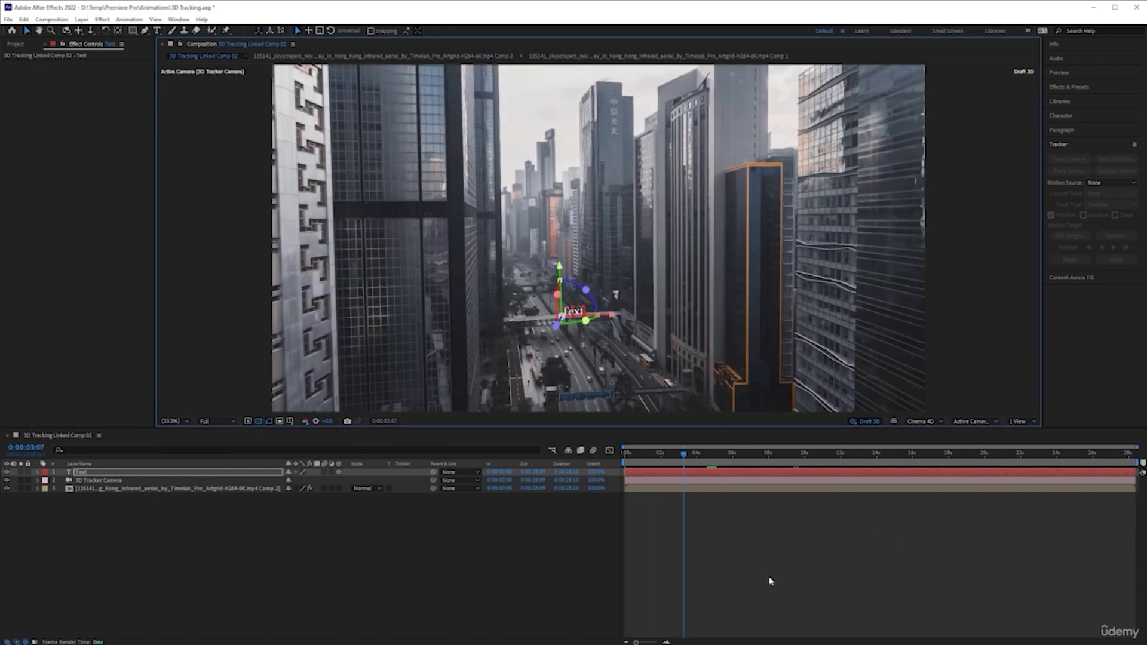
{"action": "left_click", "coordinate": [745, 555]}
{"action": "key", "text": "space"}
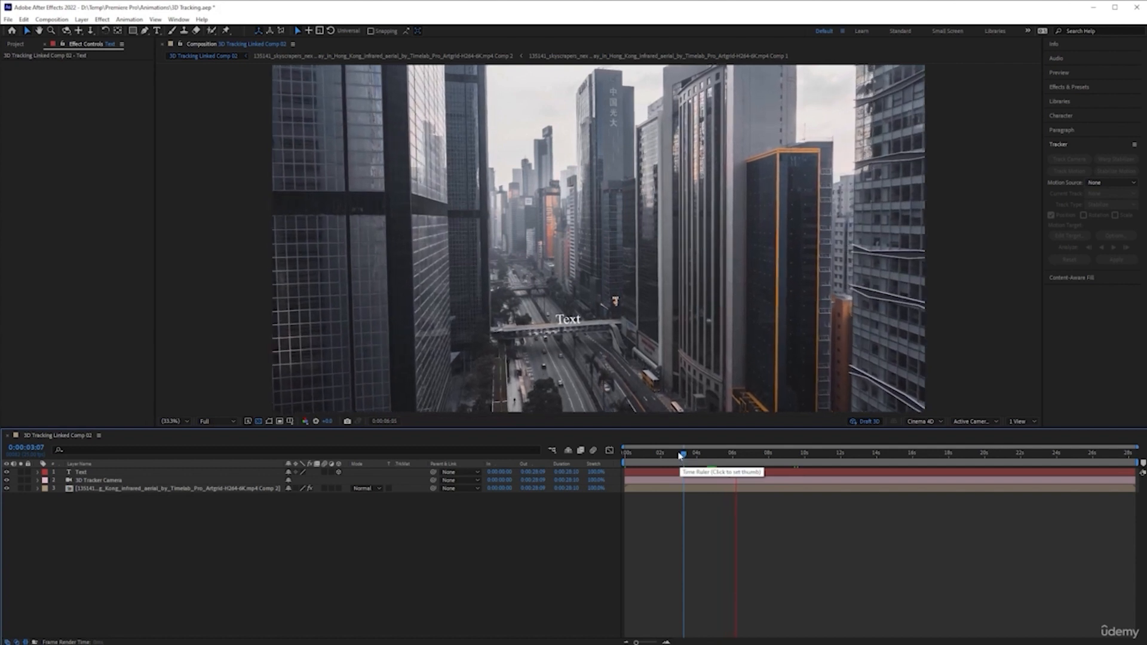
- At 0:00:00:00, raise the text layer straight up from the footbridge so it floats above the highway between the buildings
{"action": "left_click_drag", "start_coordinate": [681, 455], "coordinate": [621, 459]}
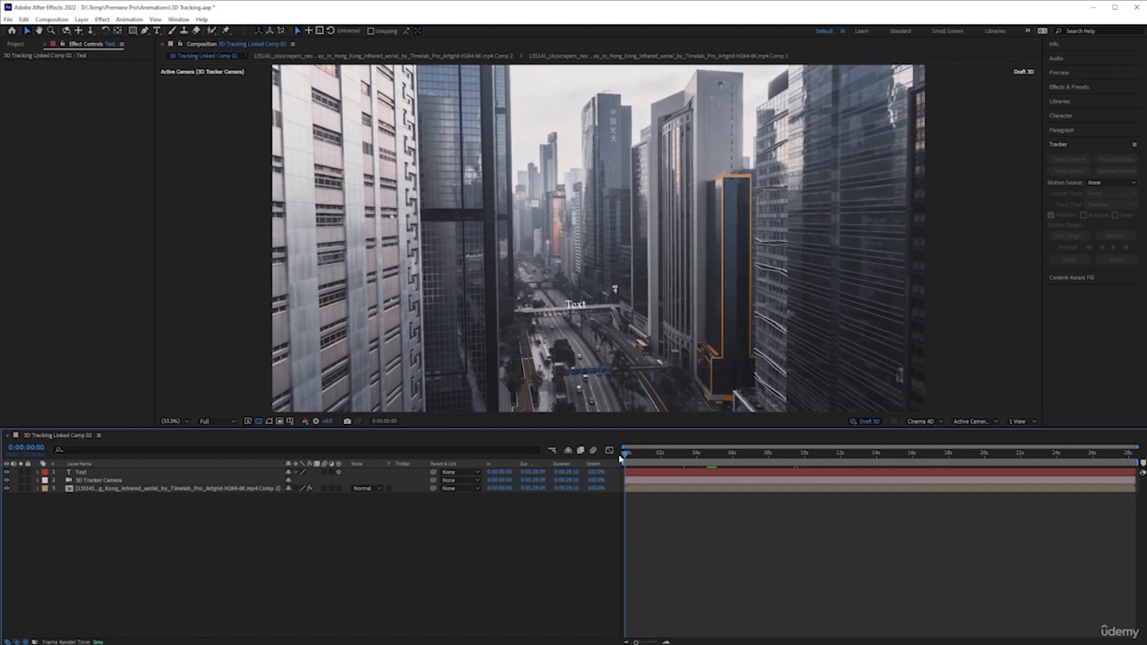
{"action": "left_click", "coordinate": [563, 312]}
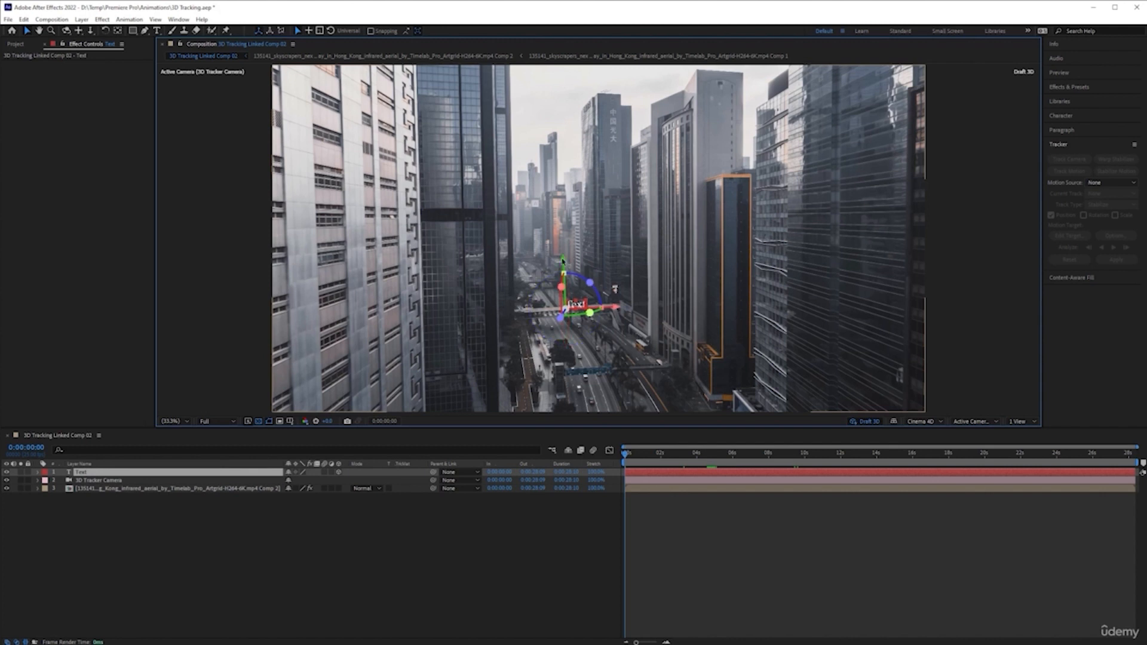
{"action": "left_click_drag", "start_coordinate": [564, 263], "coordinate": [560, 181]}
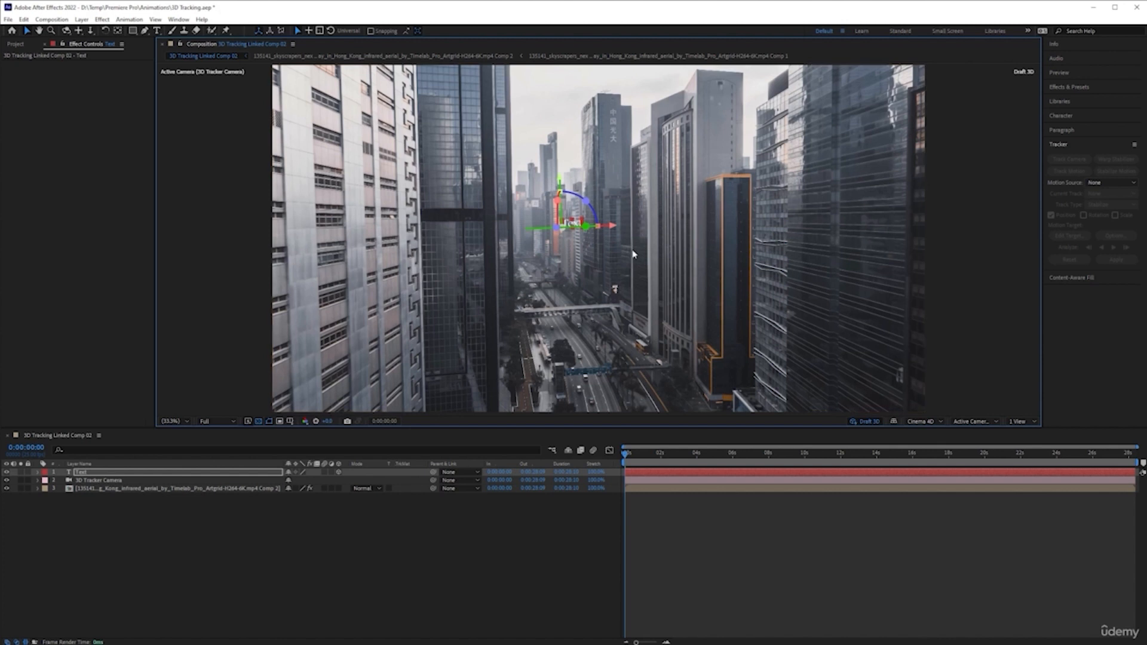
- Replace the text layer's content with "Hong Kong", placing each word on its own line
{"action": "left_click", "coordinate": [260, 475]}
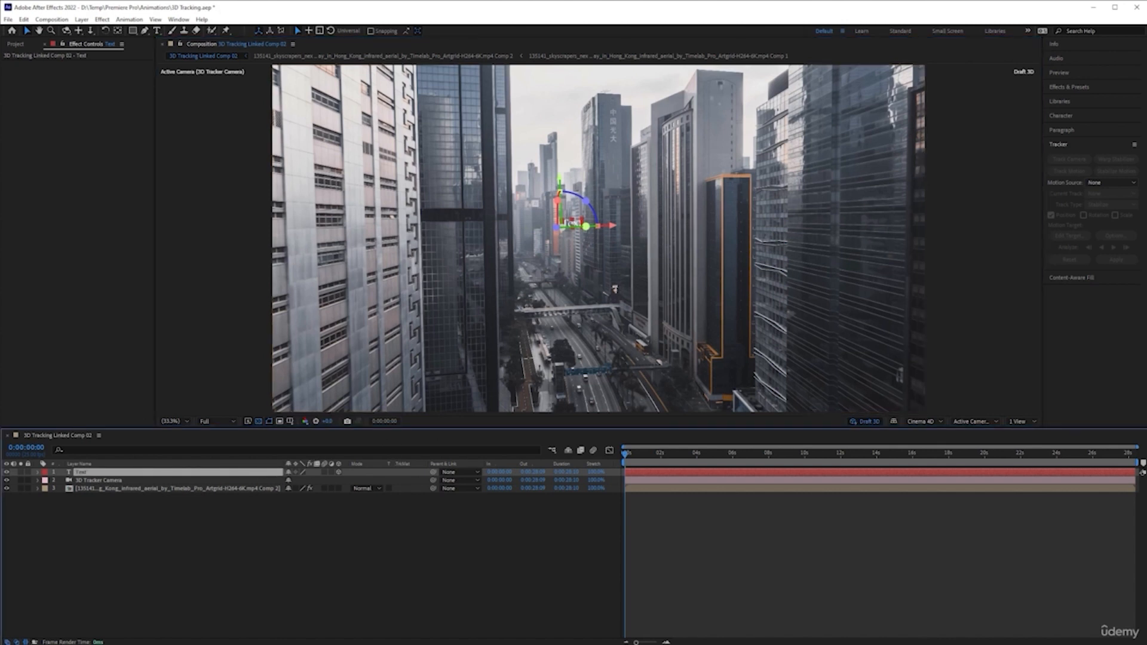
{"action": "left_click", "coordinate": [1063, 130]}
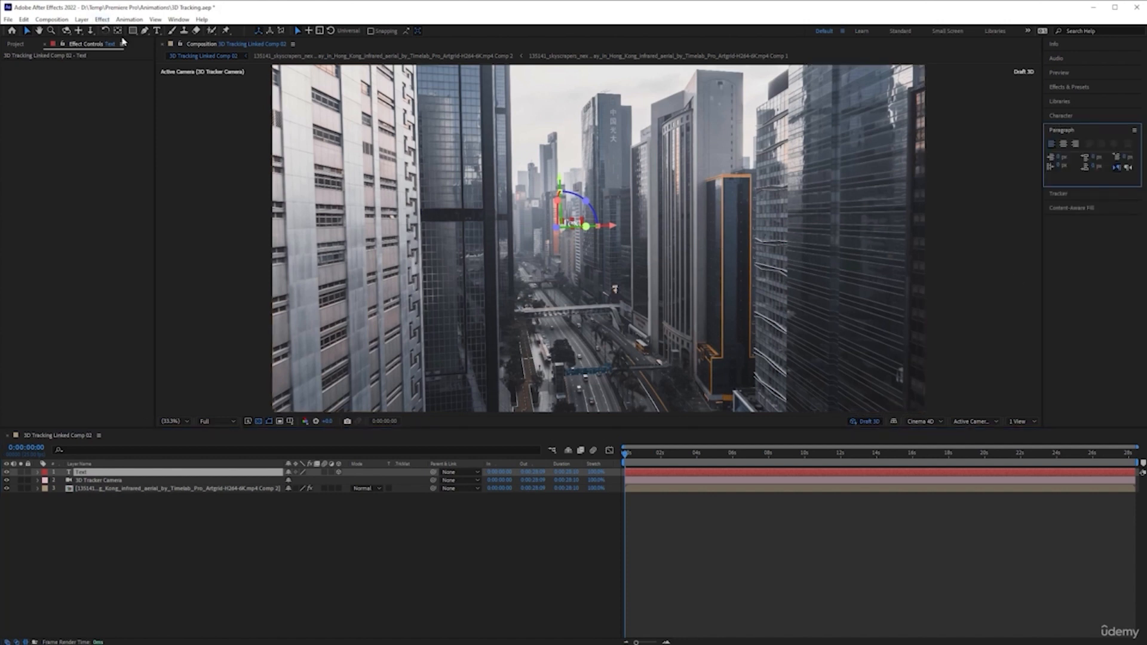
{"action": "left_click", "coordinate": [157, 30]}
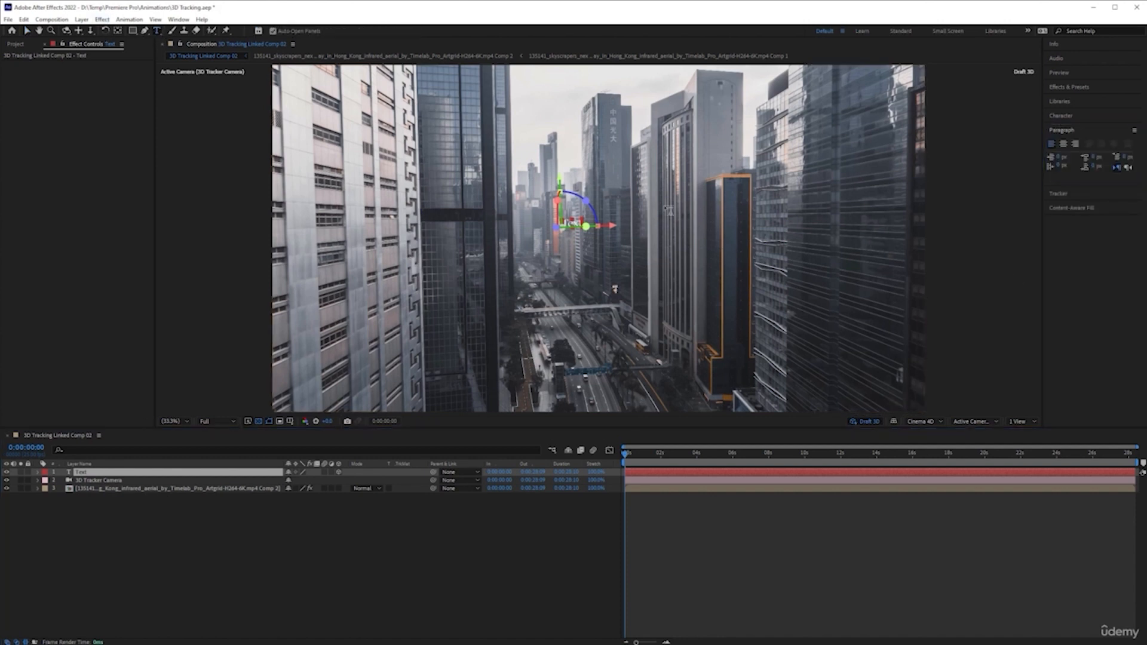
{"action": "left_click", "coordinate": [573, 223]}
{"action": "key", "text": "ctrl+a"}
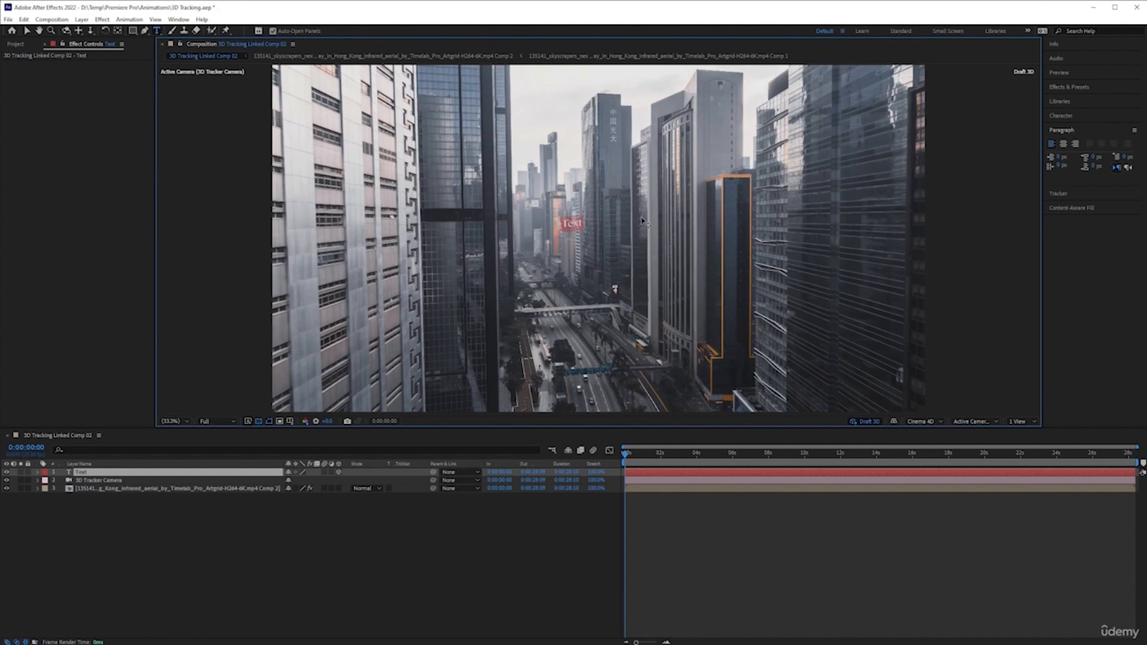
{"action": "type", "text": "H"}
{"action": "type", "text": "ong"}
{"action": "key", "text": "Return"}
{"action": "type", "text": "Kong"}
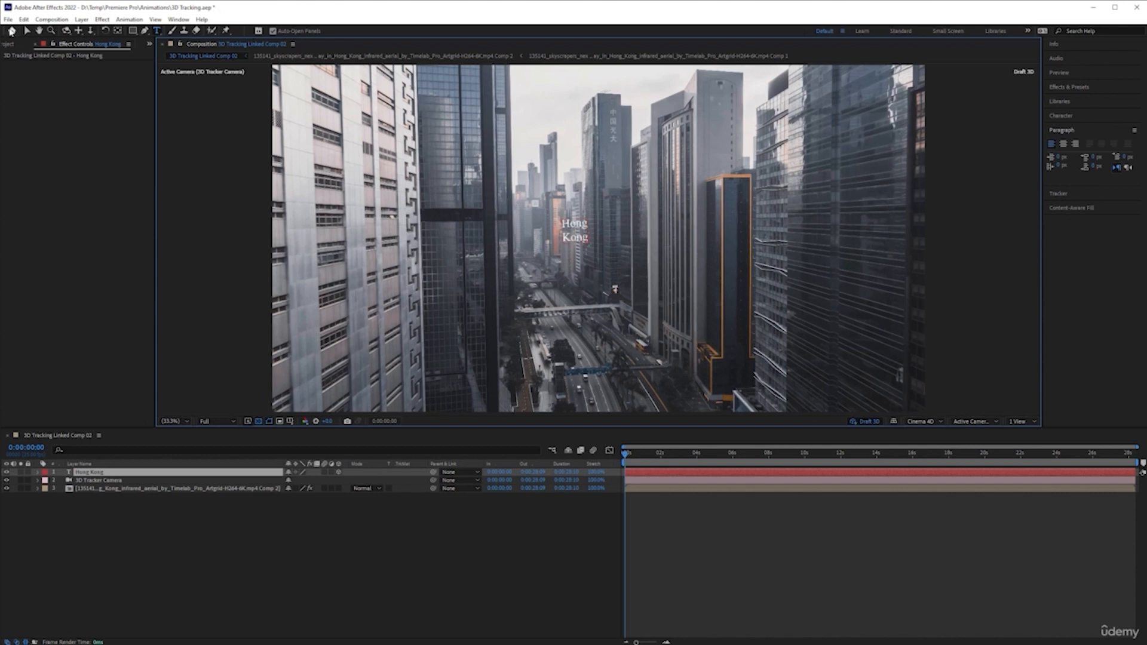
{"action": "left_click", "coordinate": [26, 33]}
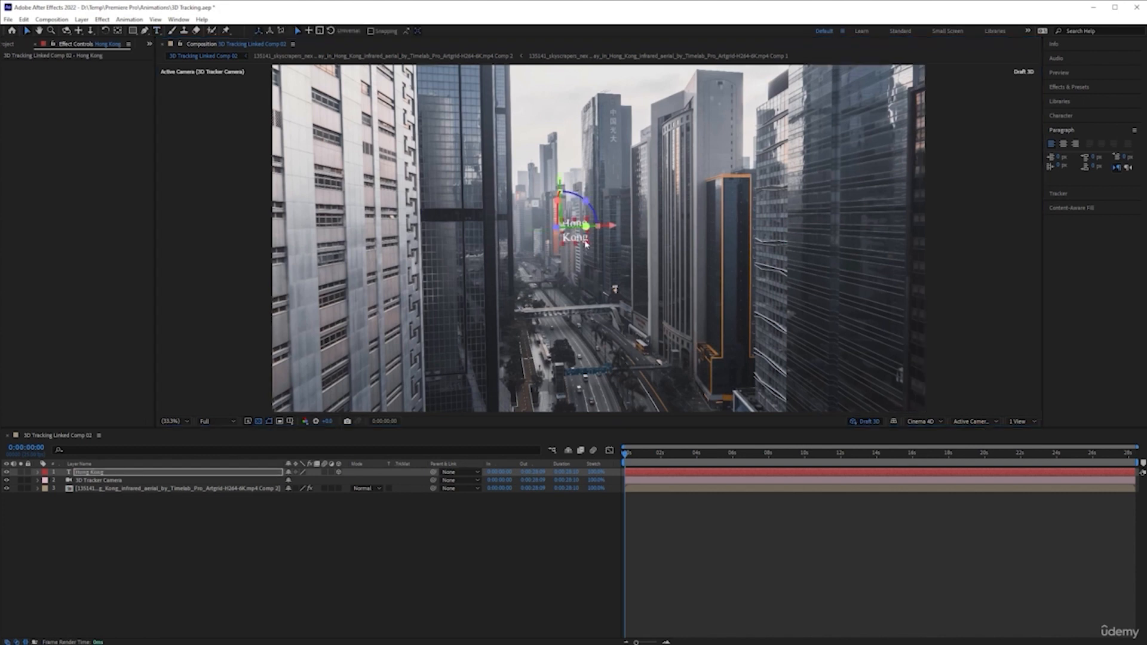
- Change the Hong Kong text's font to Norwester
{"action": "left_click", "coordinate": [1073, 117]}
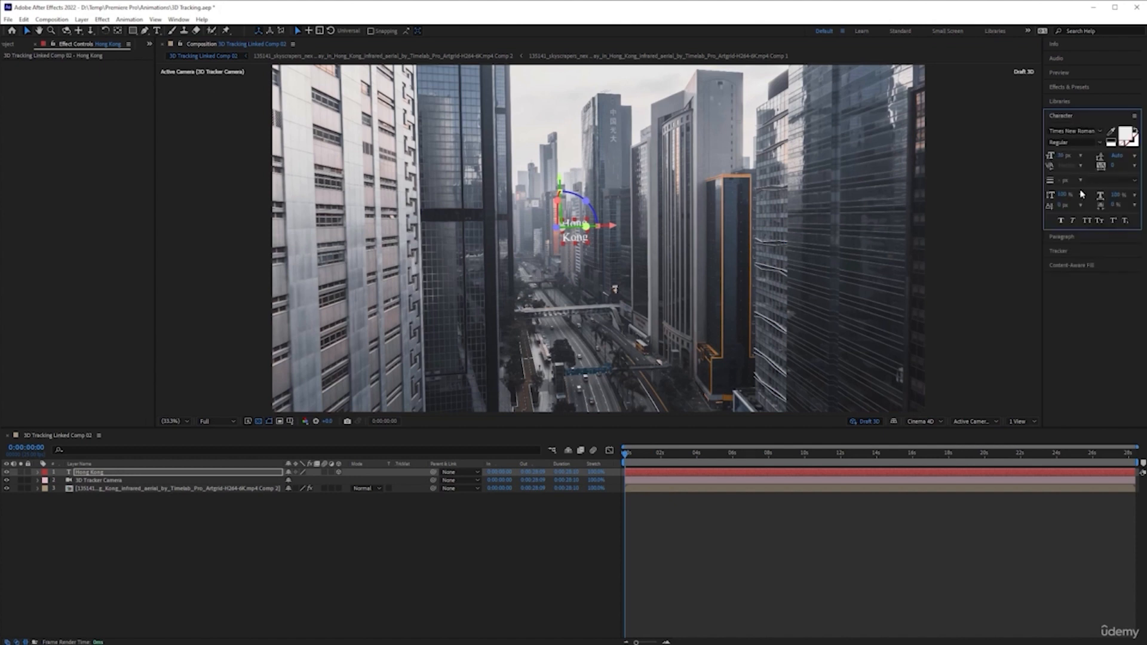
{"action": "left_click", "coordinate": [1100, 131]}
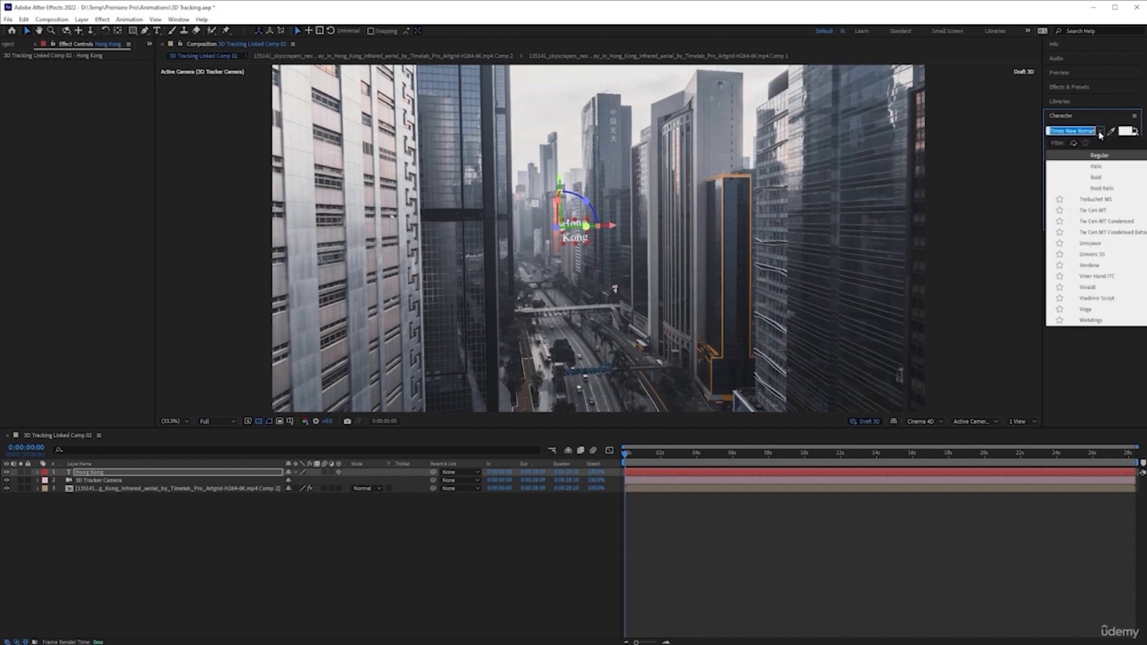
{"action": "type", "text": "nor"}
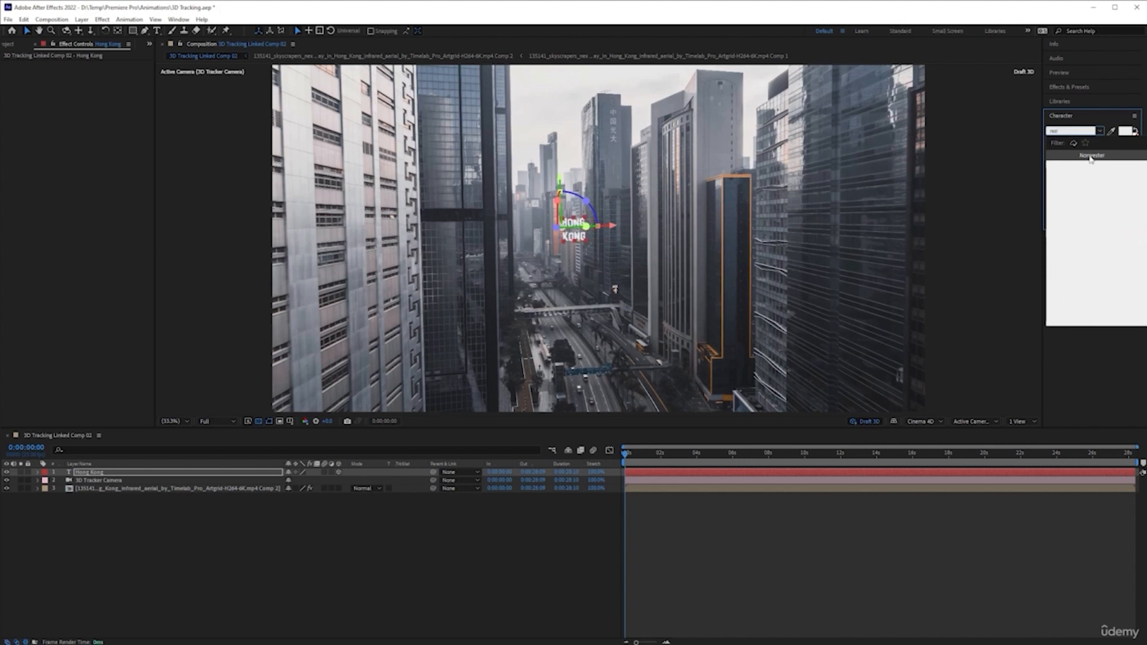
{"action": "left_click", "coordinate": [1104, 157]}
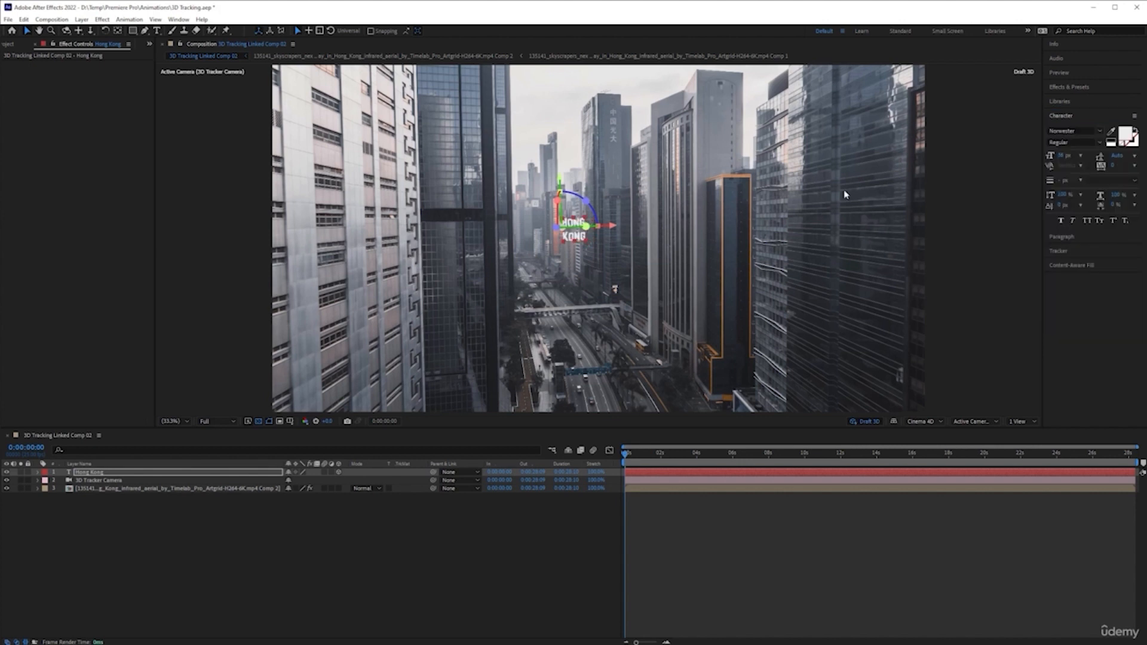
- Enlarge the Hong Kong text to about three times its size and tighten the leading until its two lines sit close together
{"action": "left_click_drag", "start_coordinate": [1061, 156], "coordinate": [1092, 155]}
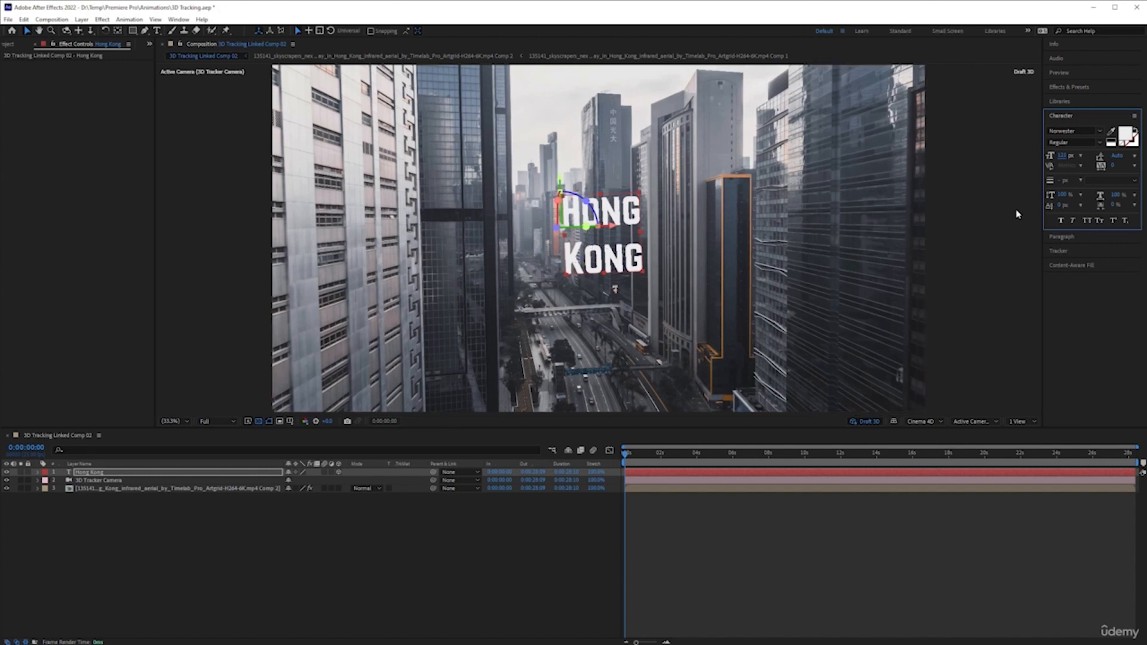
{"action": "left_click", "coordinate": [1136, 160]}
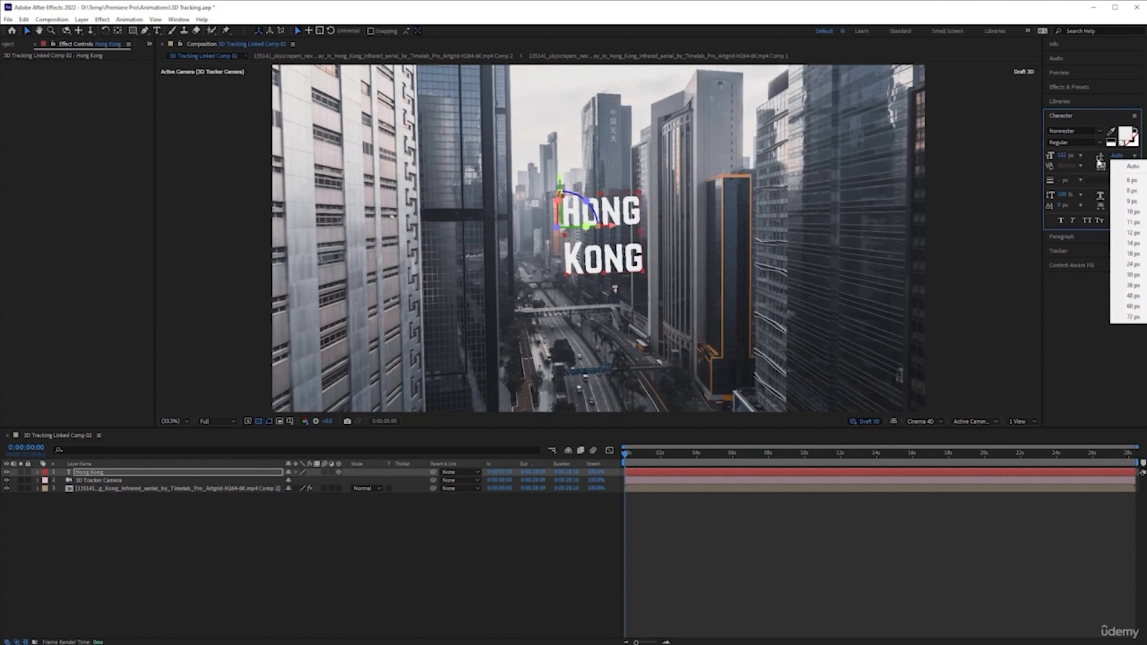
{"action": "left_click", "coordinate": [1126, 213]}
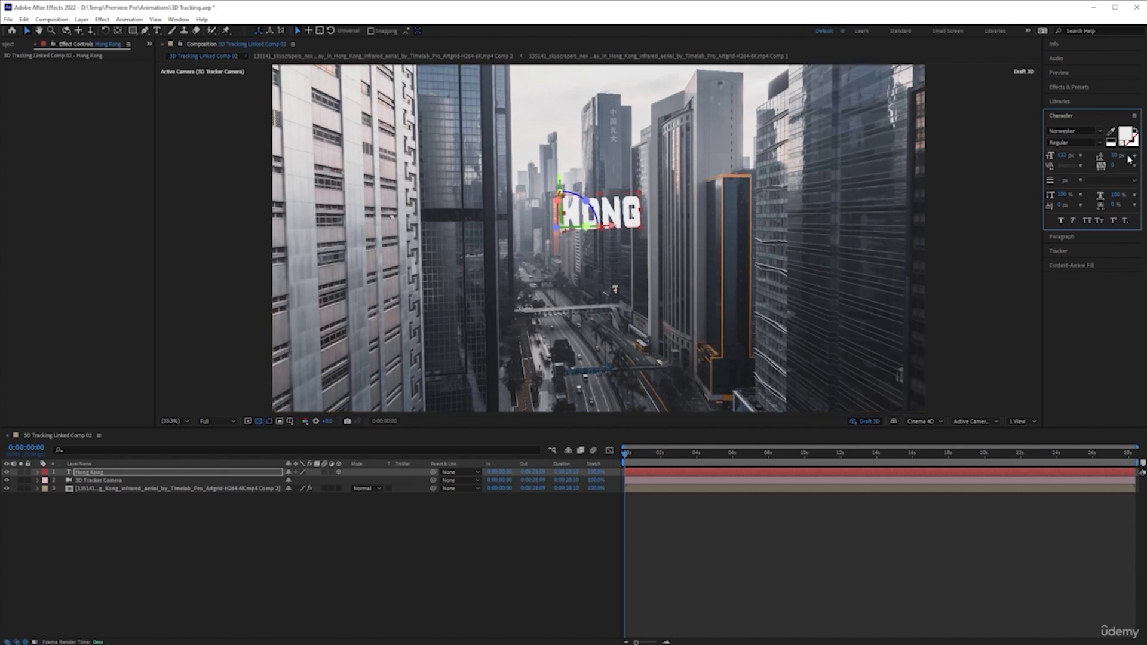
{"action": "left_click_drag", "start_coordinate": [1119, 157], "coordinate": [1142, 157]}
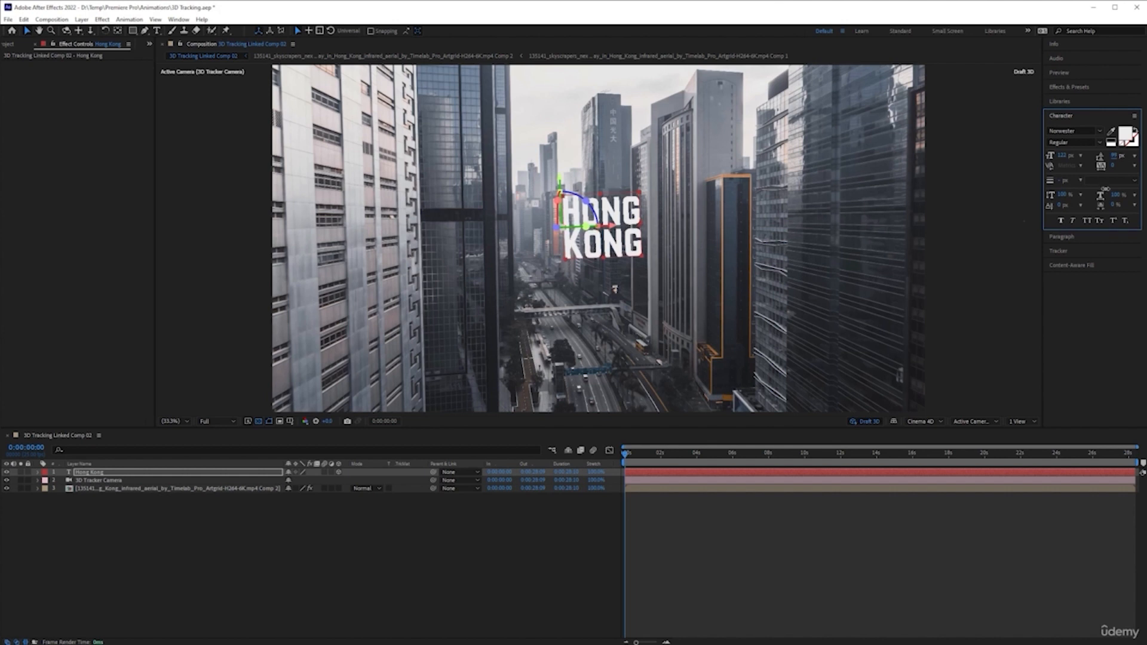
- Play the composition from the start to check the enlarged Hong Kong text, stopping at 0:00:06:11
{"action": "left_click", "coordinate": [697, 534]}
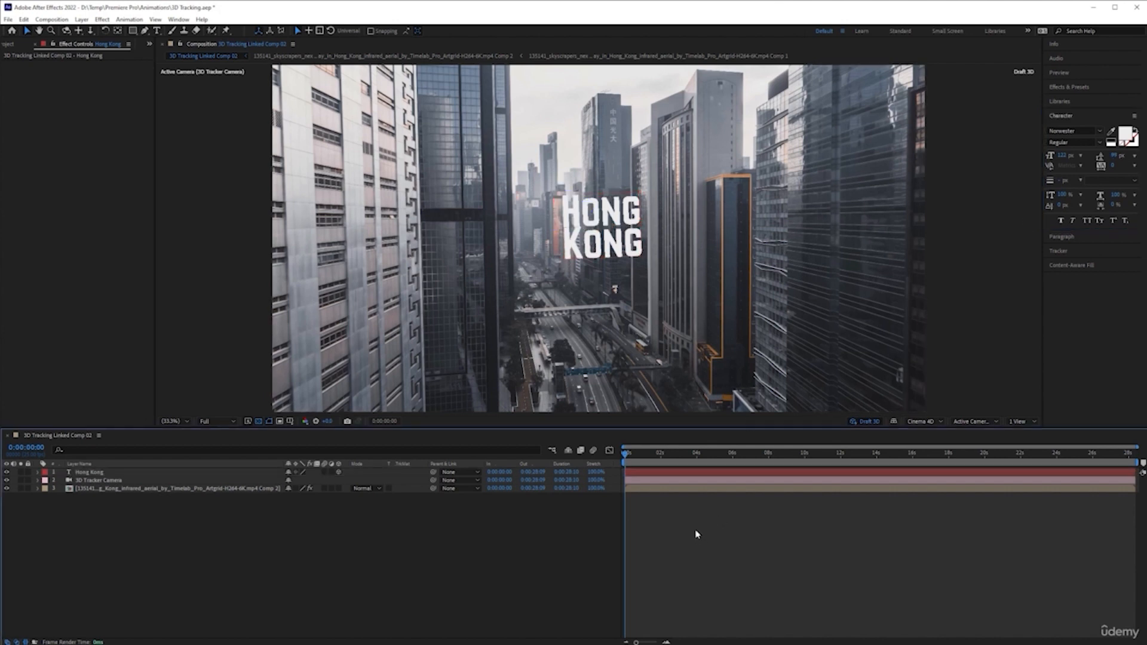
{"action": "key", "text": "space"}
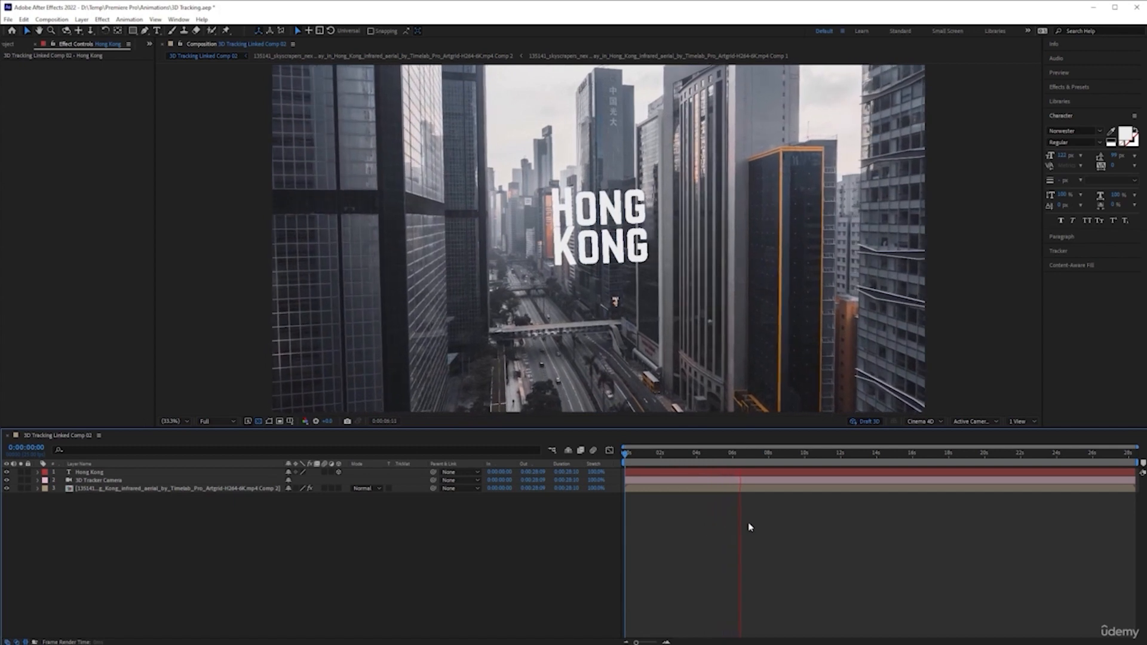
{"action": "key", "text": "space"}
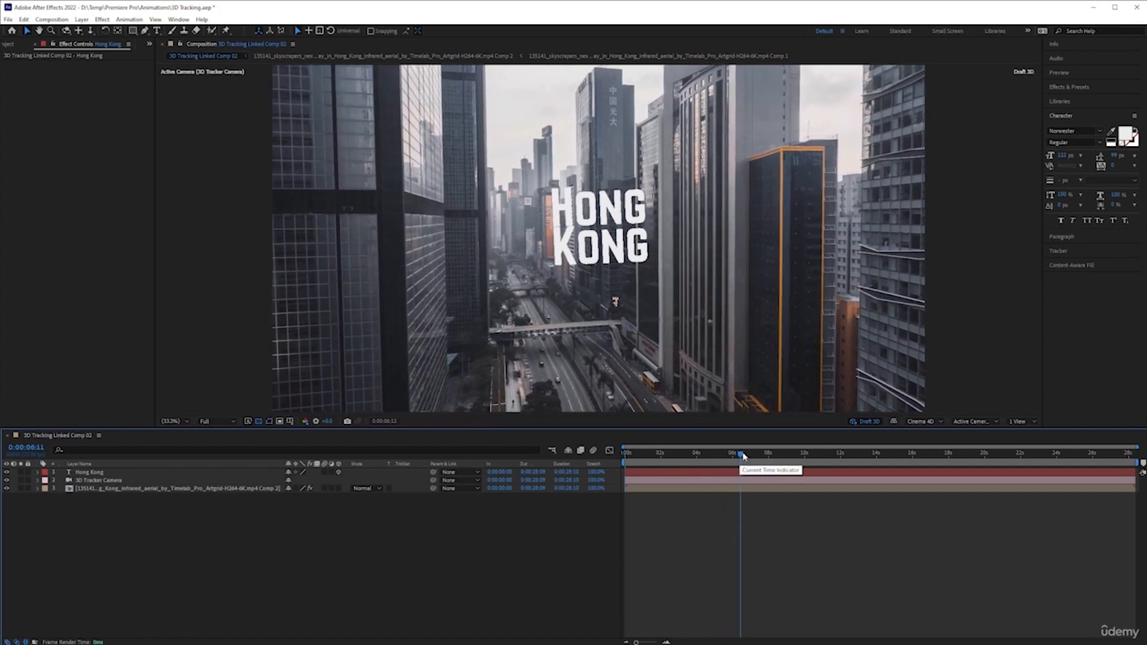
- Move the current time to 0:00:05:03 and center-align the Hong Kong text
{"action": "left_click", "coordinate": [719, 454]}
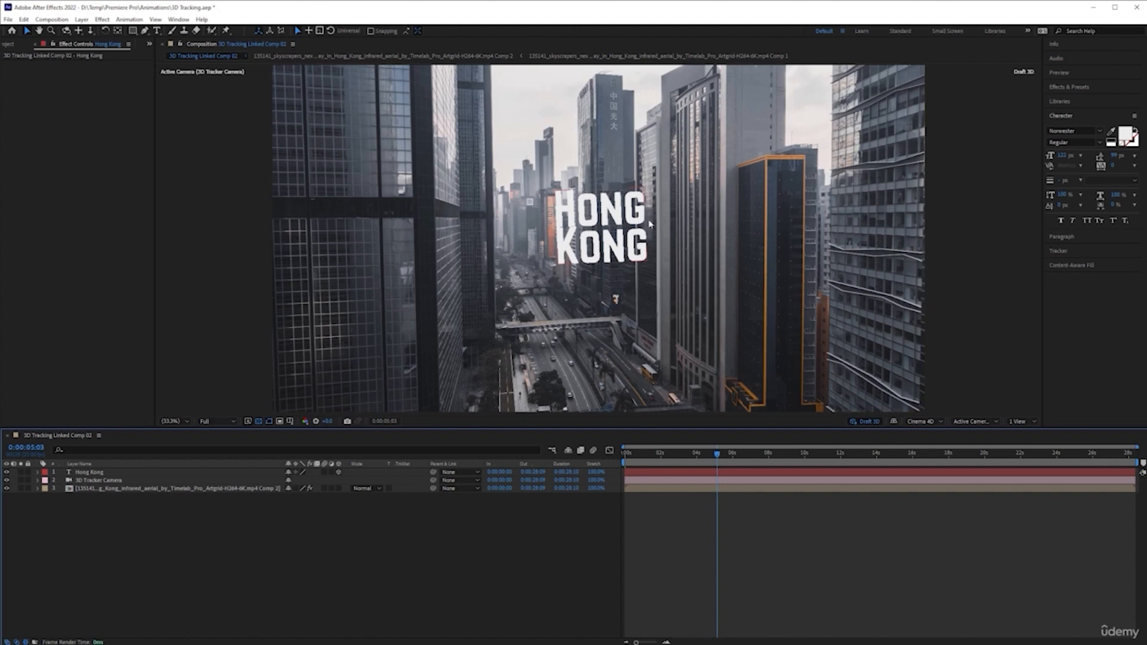
{"action": "left_click", "coordinate": [268, 473]}
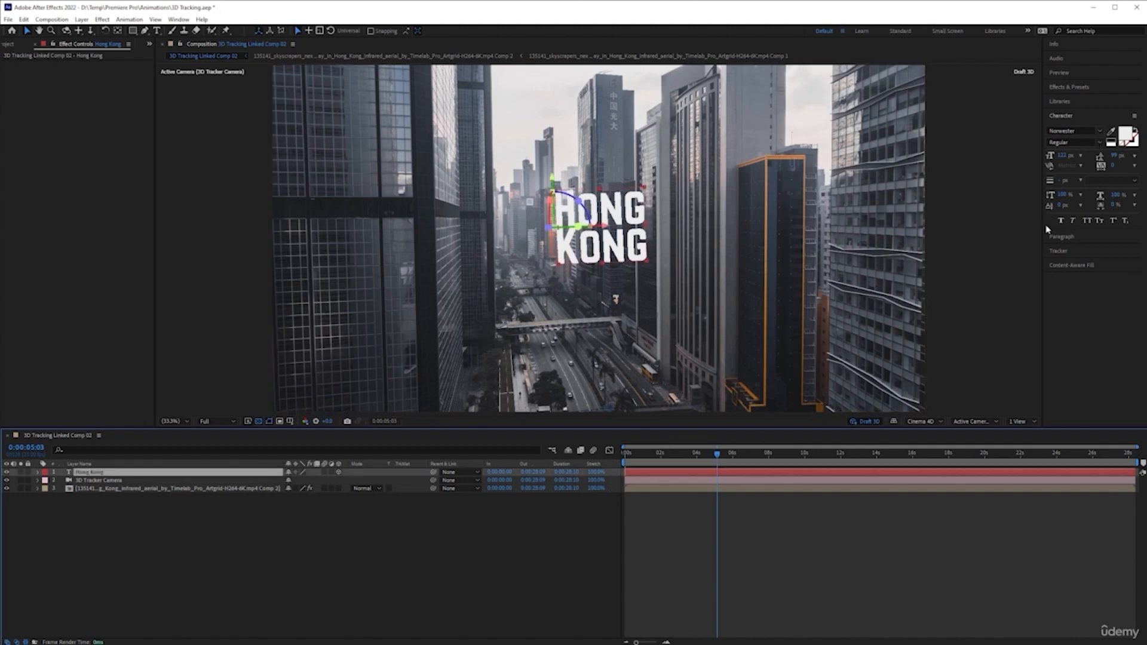
{"action": "left_click", "coordinate": [1064, 237]}
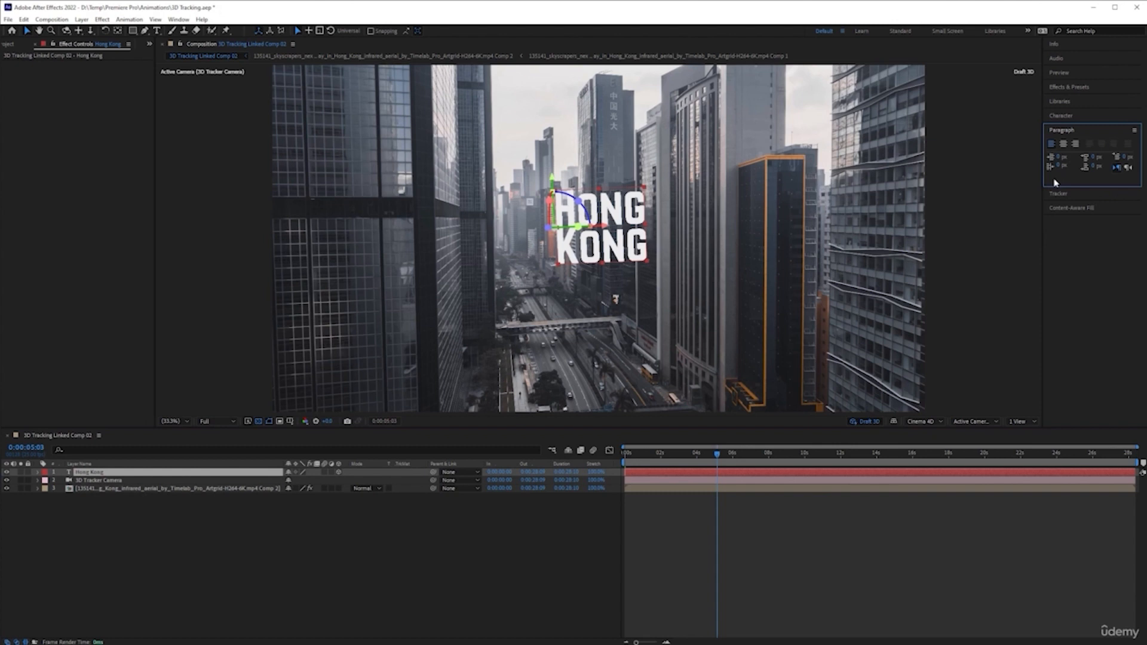
{"action": "left_click", "coordinate": [1064, 145]}
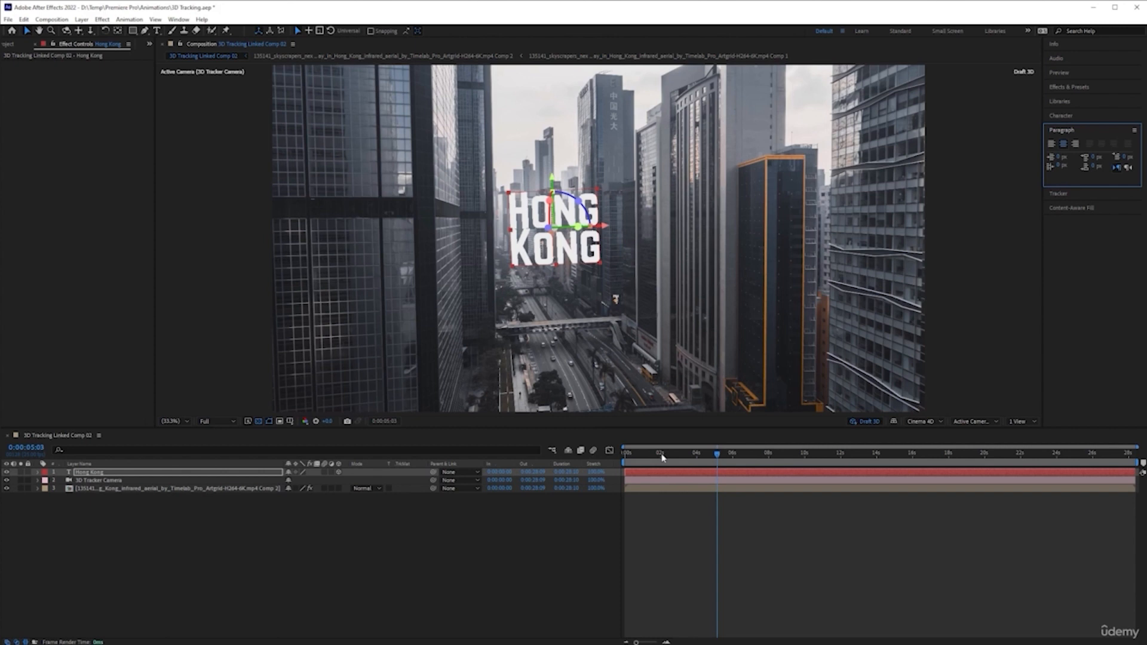
- Play the centered text briefly from the start, stopping at 0:00:00:21
{"action": "left_click_drag", "start_coordinate": [661, 456], "coordinate": [592, 460]}
{"action": "key", "text": "space"}
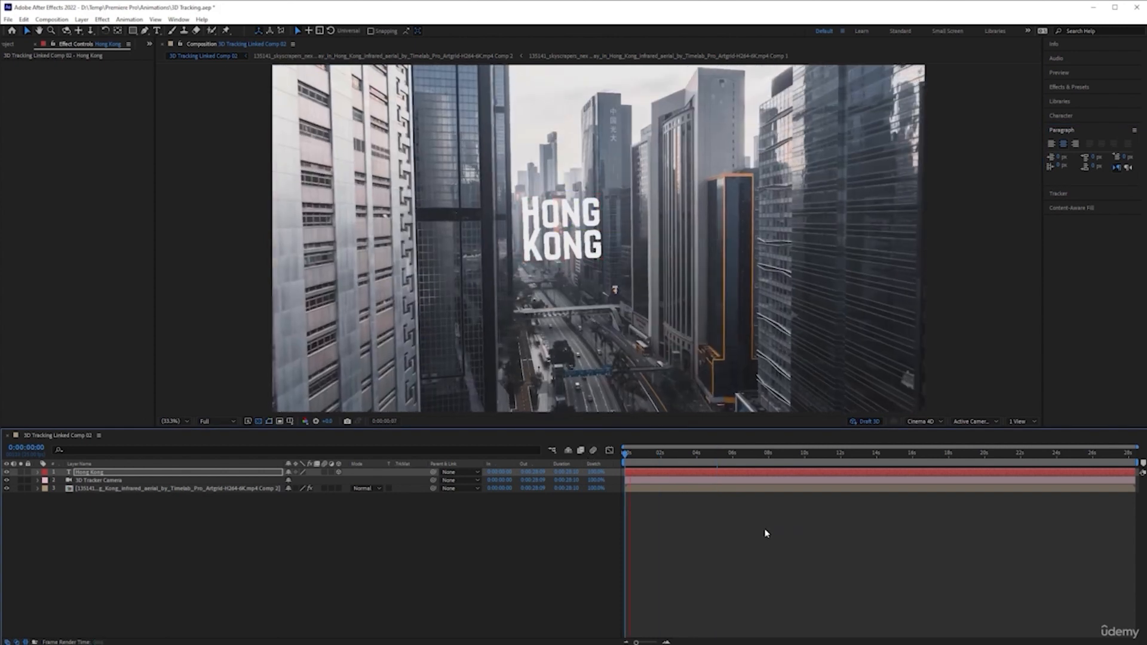
{"action": "key", "text": "space"}
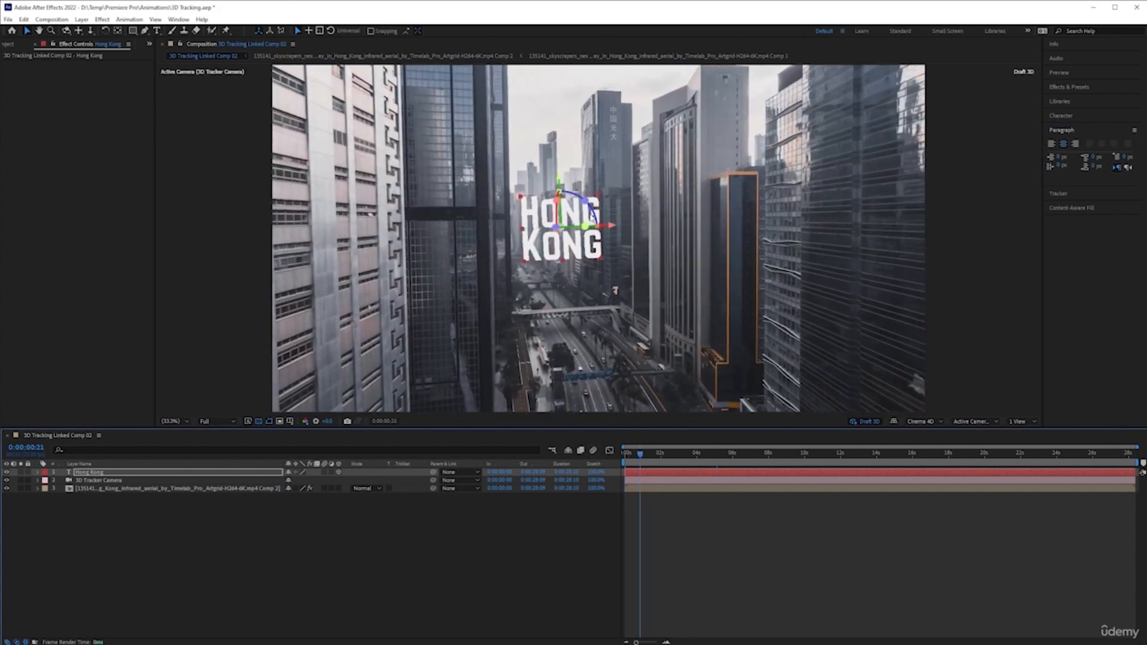
- Rotate the Hong Kong text slightly around its Z axis to level it, and scrub to 0:00:03:13 to check it
{"action": "left_click_drag", "start_coordinate": [585, 202], "coordinate": [587, 202]}
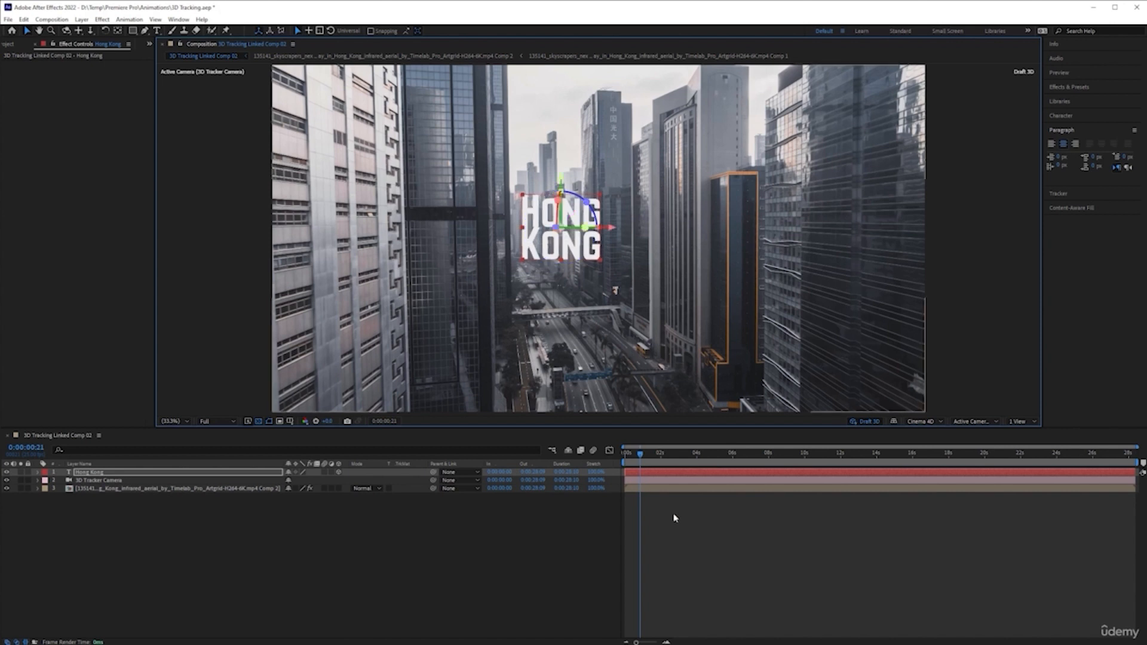
{"action": "left_click", "coordinate": [696, 538]}
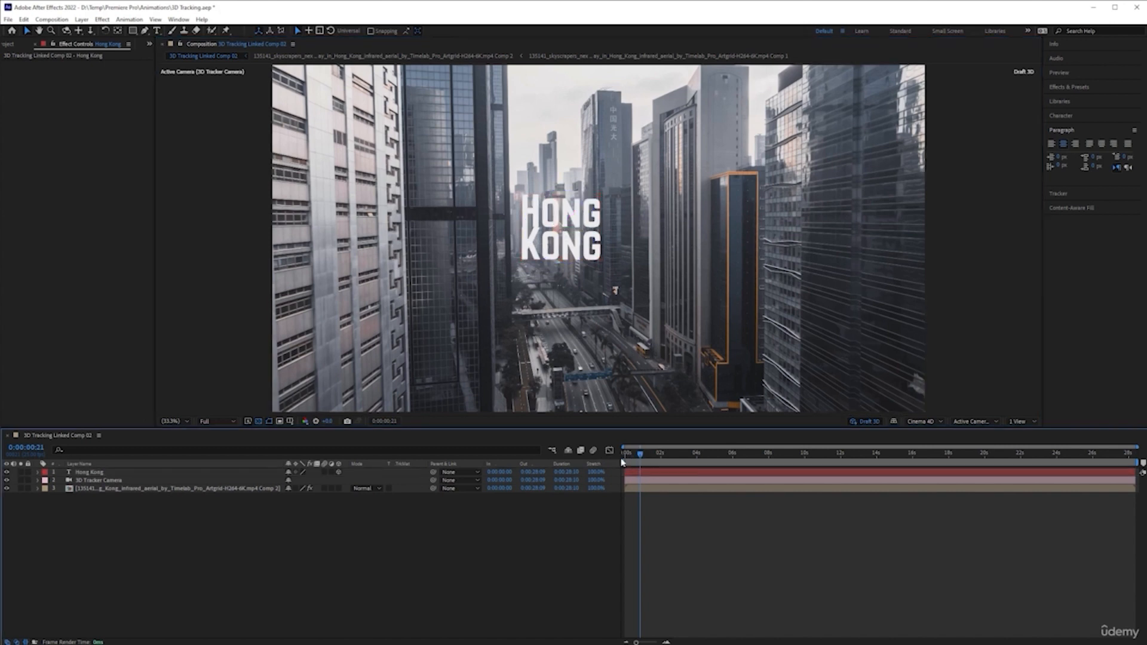
{"action": "left_click_drag", "start_coordinate": [641, 457], "coordinate": [688, 457]}
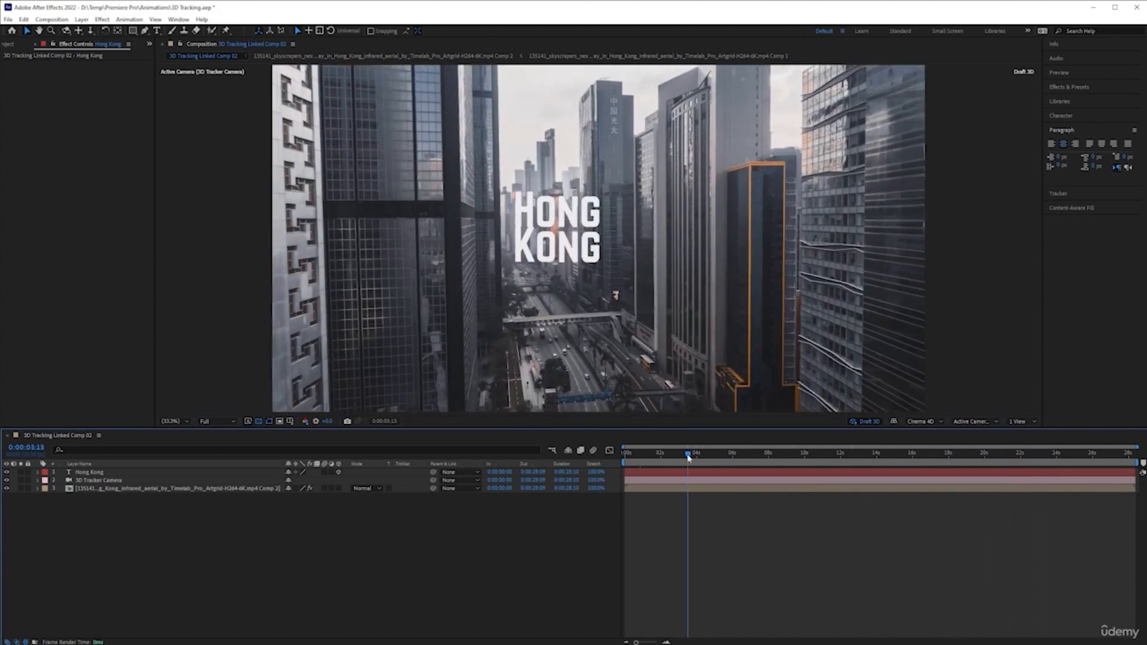
- At about 0:00:02:17, bring the Hong Kong text much closer to the camera and shift it sideways to center it between the buildings
{"action": "left_click_drag", "start_coordinate": [683, 458], "coordinate": [673, 457]}
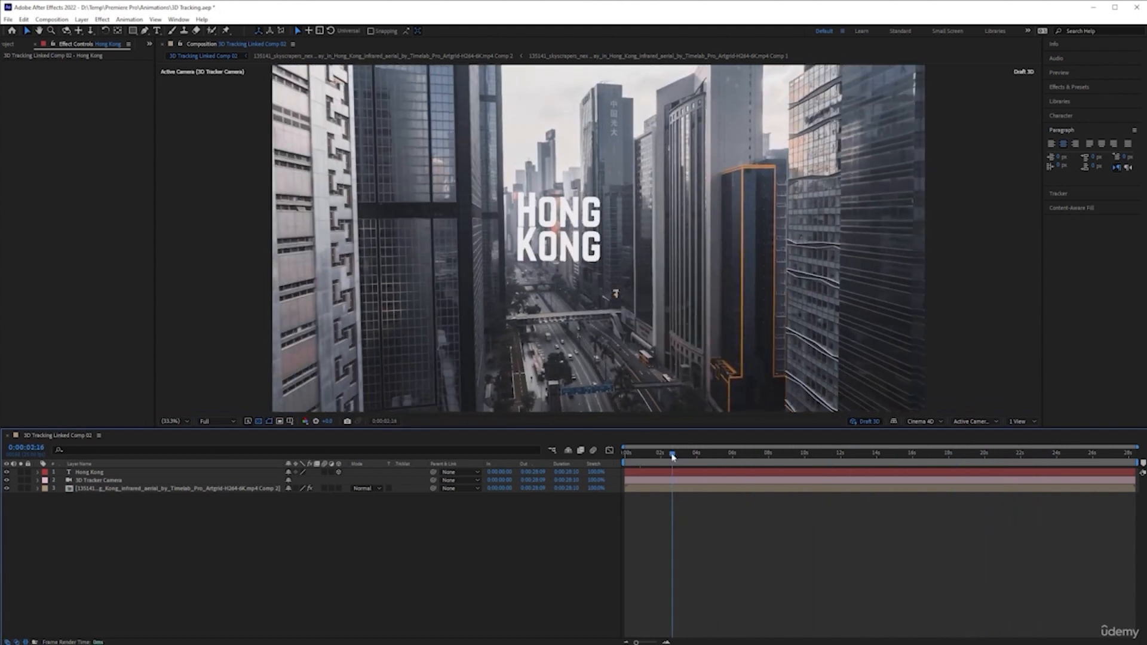
{"action": "left_click", "coordinate": [556, 233]}
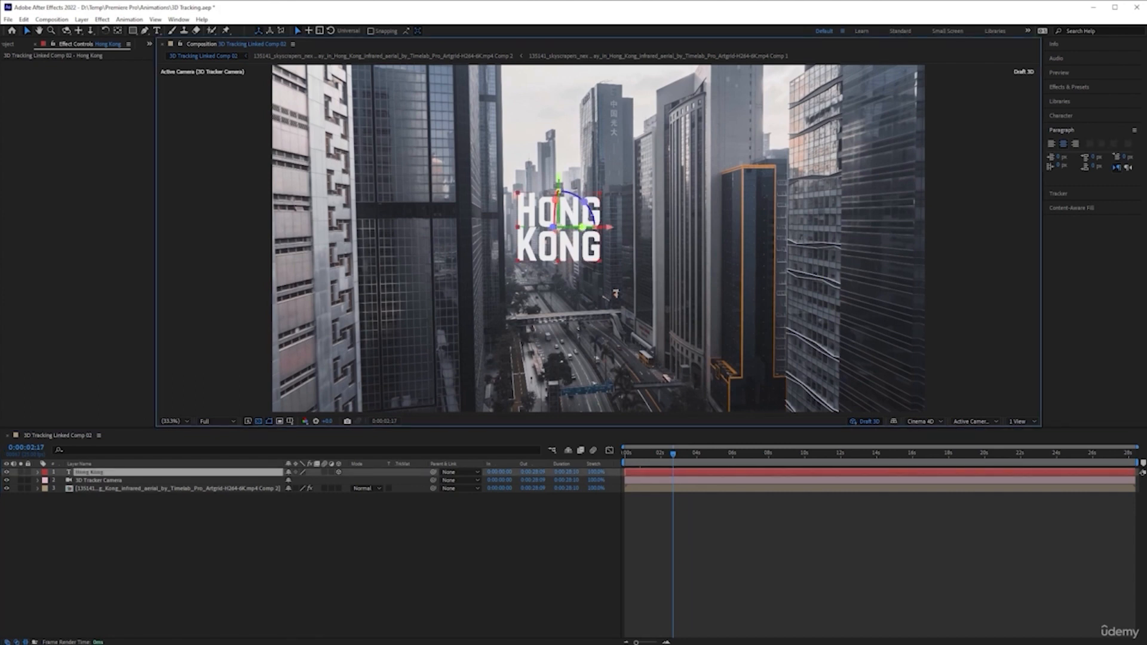
{"action": "left_click_drag", "start_coordinate": [553, 230], "coordinate": [354, 224]}
{"action": "left_click_drag", "start_coordinate": [517, 227], "coordinate": [684, 238]}
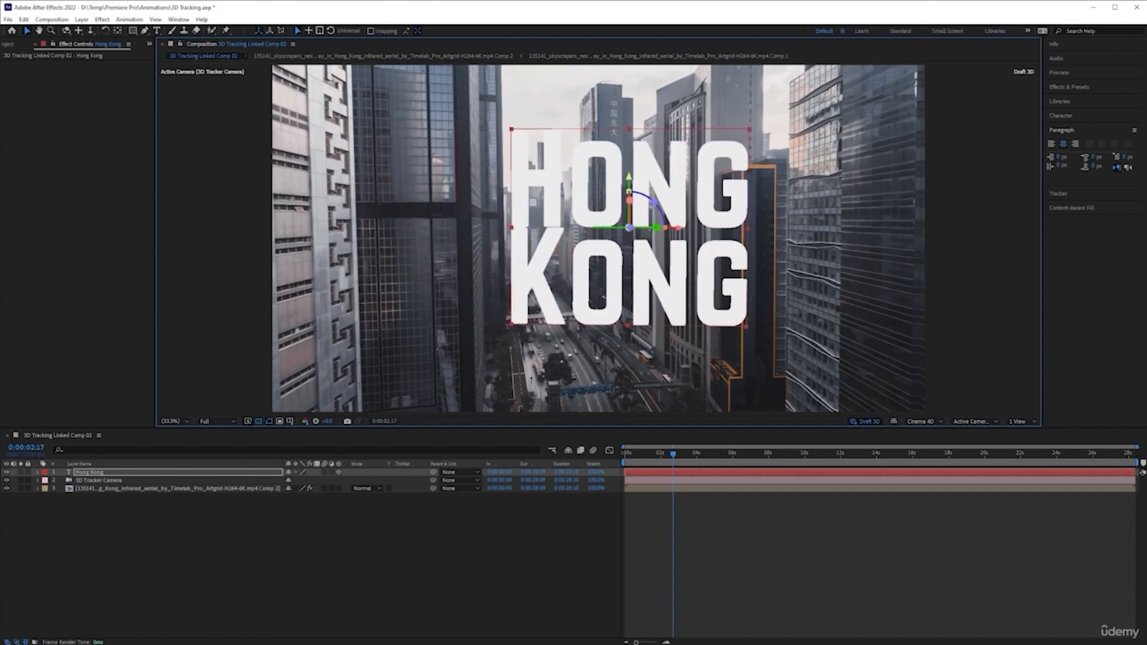
- Rotate the Hong Kong text slightly around its Y axis and scrub to 0:00:13:13 to check the fly-through
{"action": "left_click_drag", "start_coordinate": [643, 228], "coordinate": [632, 233]}
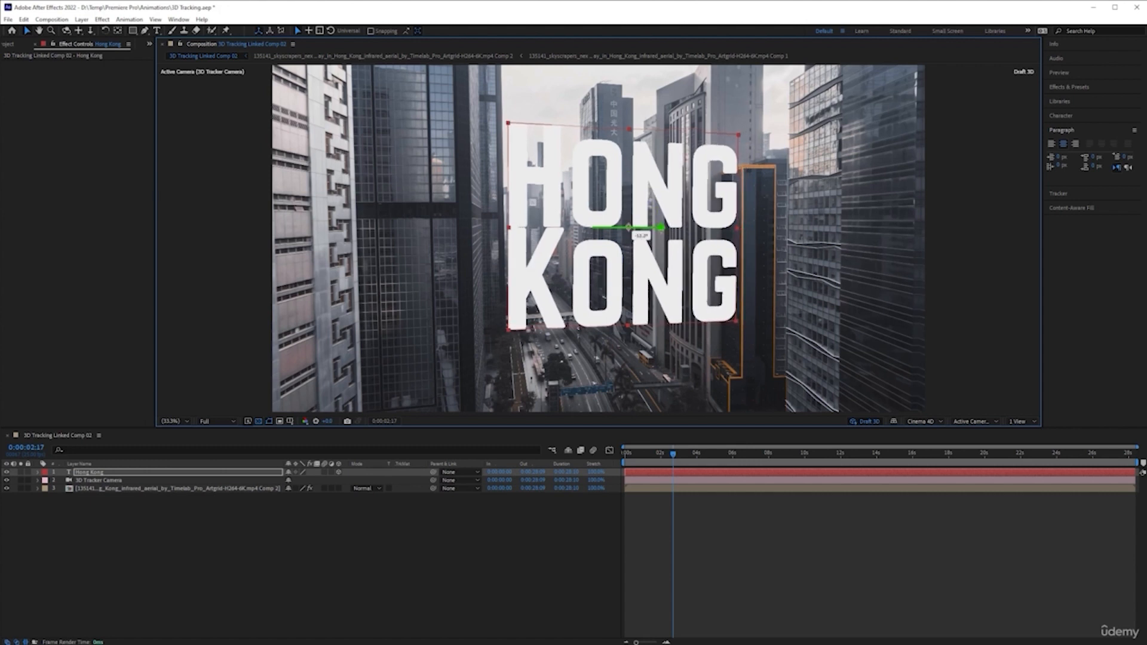
{"action": "left_click", "coordinate": [730, 558]}
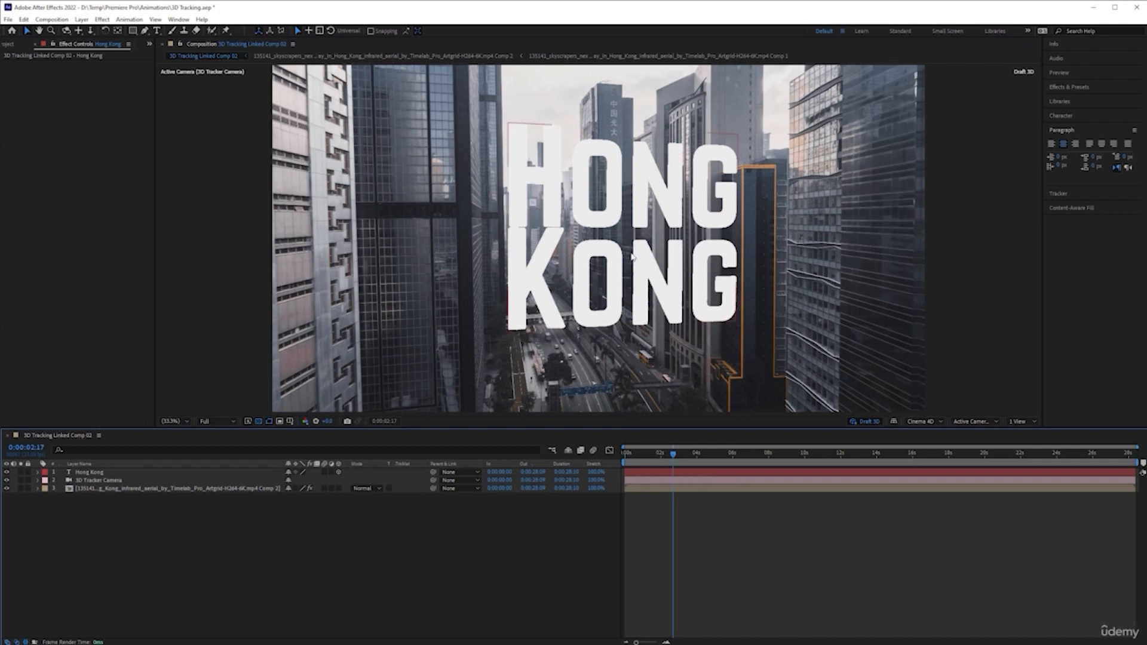
{"action": "left_click_drag", "start_coordinate": [675, 457], "coordinate": [869, 457]}
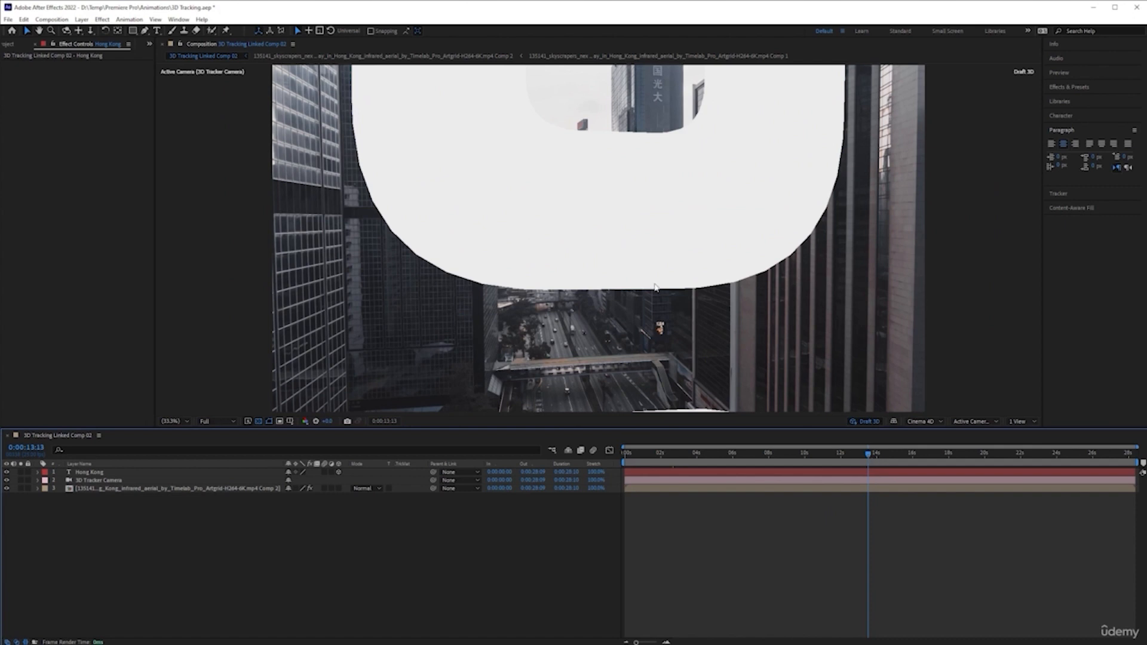
- Lower the Hong Kong text at 0:00:13:13 so the camera flies through the letter O, and return to 0:00:00:00 to check its placement
{"action": "left_click", "coordinate": [612, 194]}
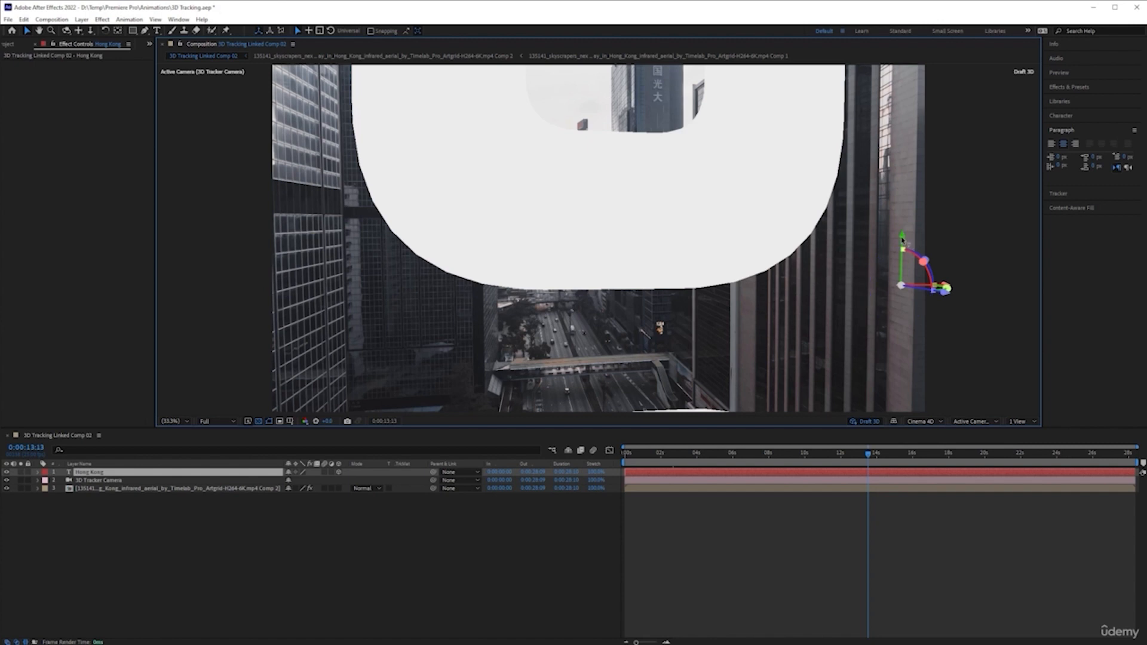
{"action": "left_click_drag", "start_coordinate": [903, 240], "coordinate": [916, 543]}
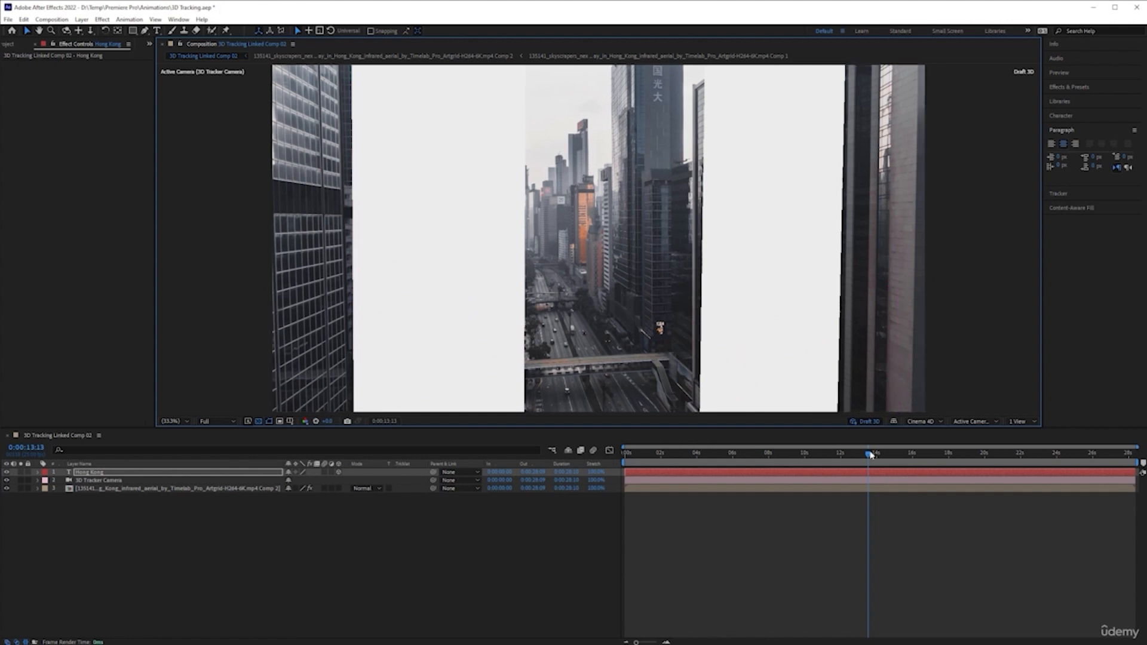
{"action": "left_click_drag", "start_coordinate": [870, 457], "coordinate": [626, 472]}
{"action": "left_click", "coordinate": [697, 556]}
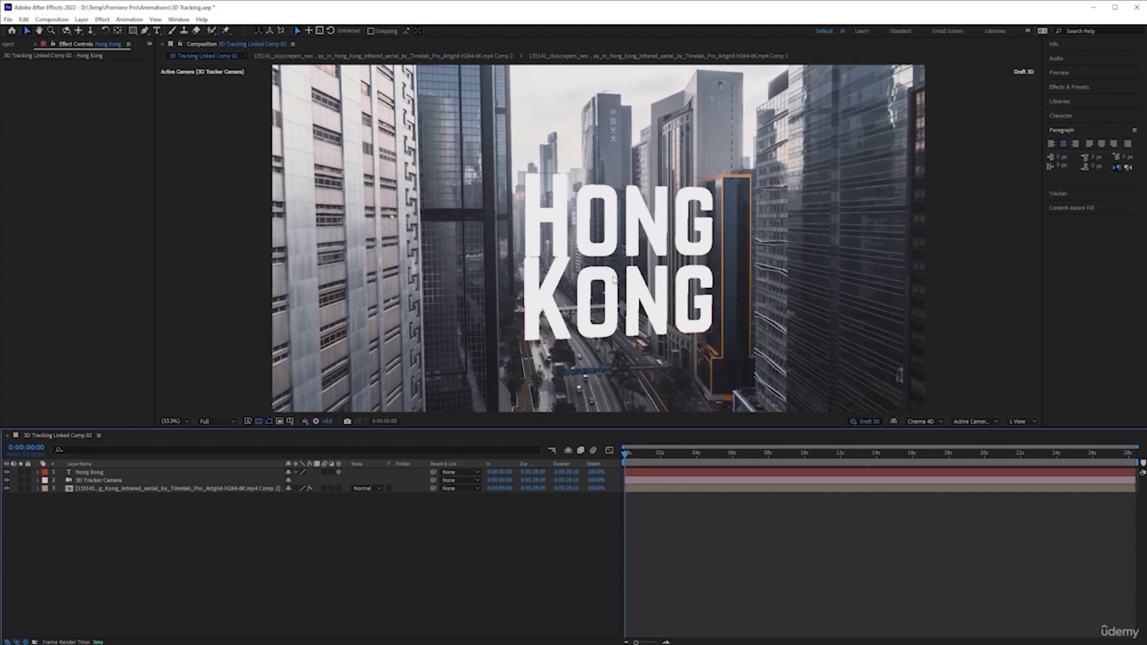
- Set the Hong Kong text's extrusion depth to 18 in its geometry options
{"action": "left_click", "coordinate": [634, 230]}
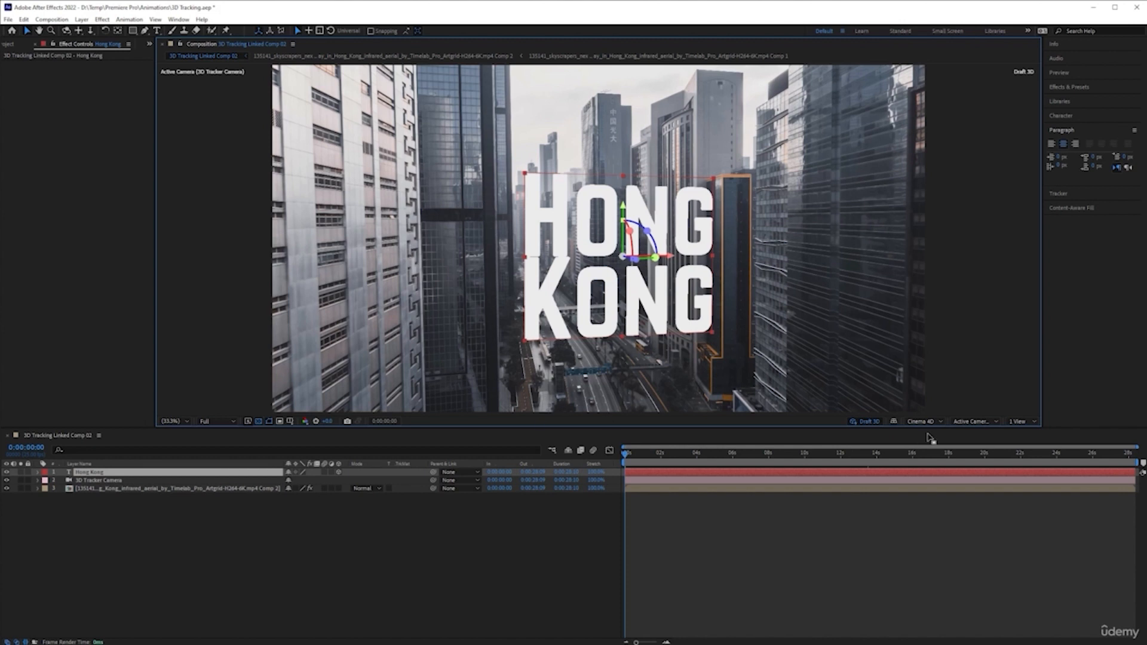
{"action": "left_click", "coordinate": [38, 474]}
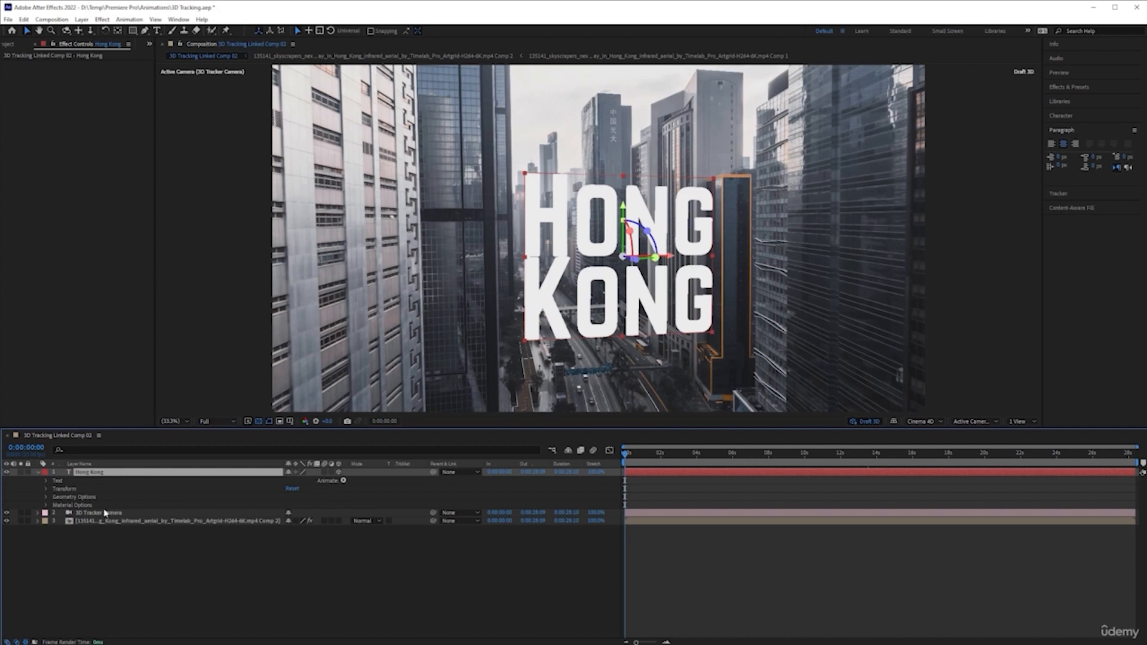
{"action": "left_click", "coordinate": [47, 498]}
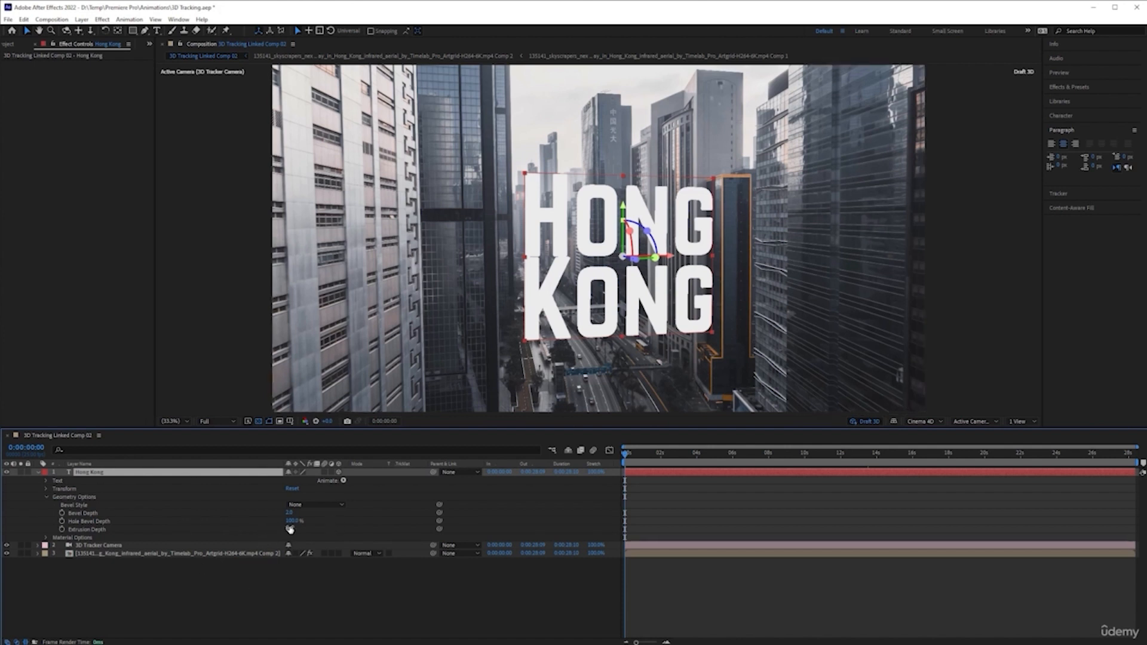
{"action": "left_click_drag", "start_coordinate": [290, 529], "coordinate": [308, 528]}
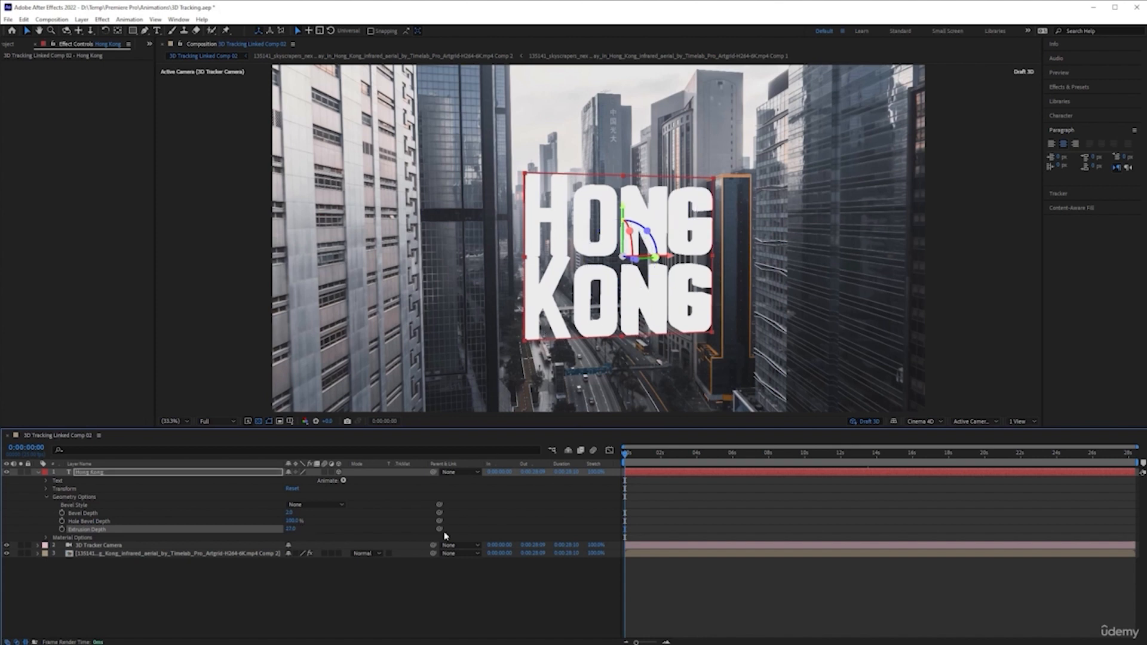
{"action": "key", "text": "ctrl+z"}
{"action": "left_click_drag", "start_coordinate": [290, 528], "coordinate": [291, 528]}
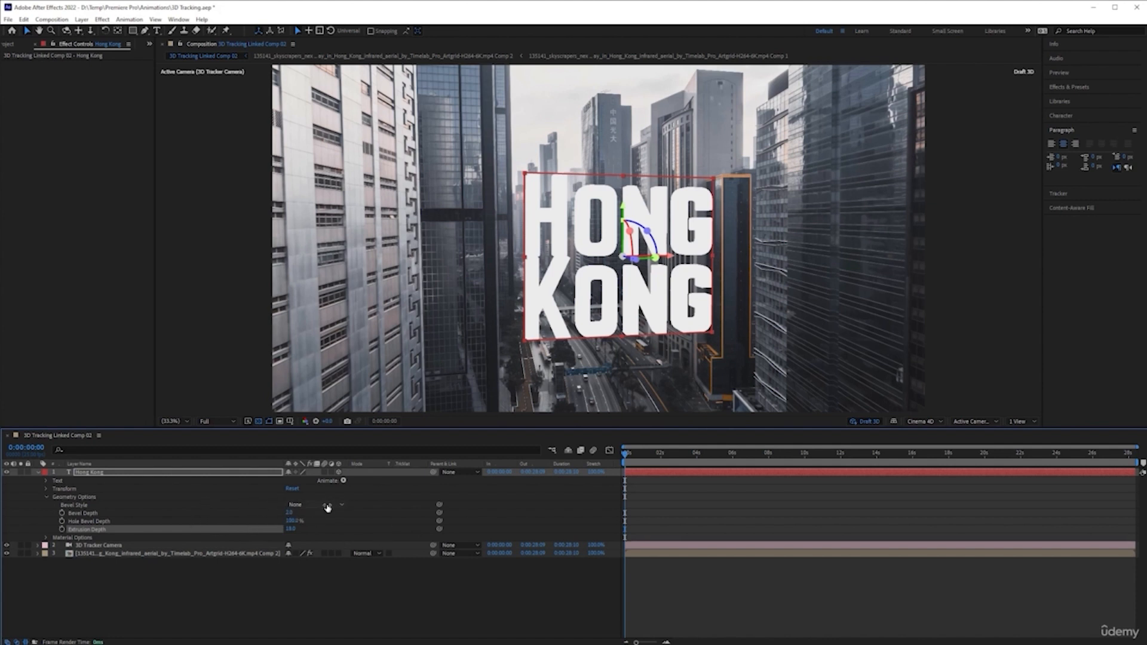
- Review the Hong Kong text's material options for shadows and lights, and collapse the layer's properties
{"action": "left_click", "coordinate": [47, 538]}
{"action": "scroll", "coordinate": [209, 528], "scroll_direction": "down", "scroll_amount": 1}
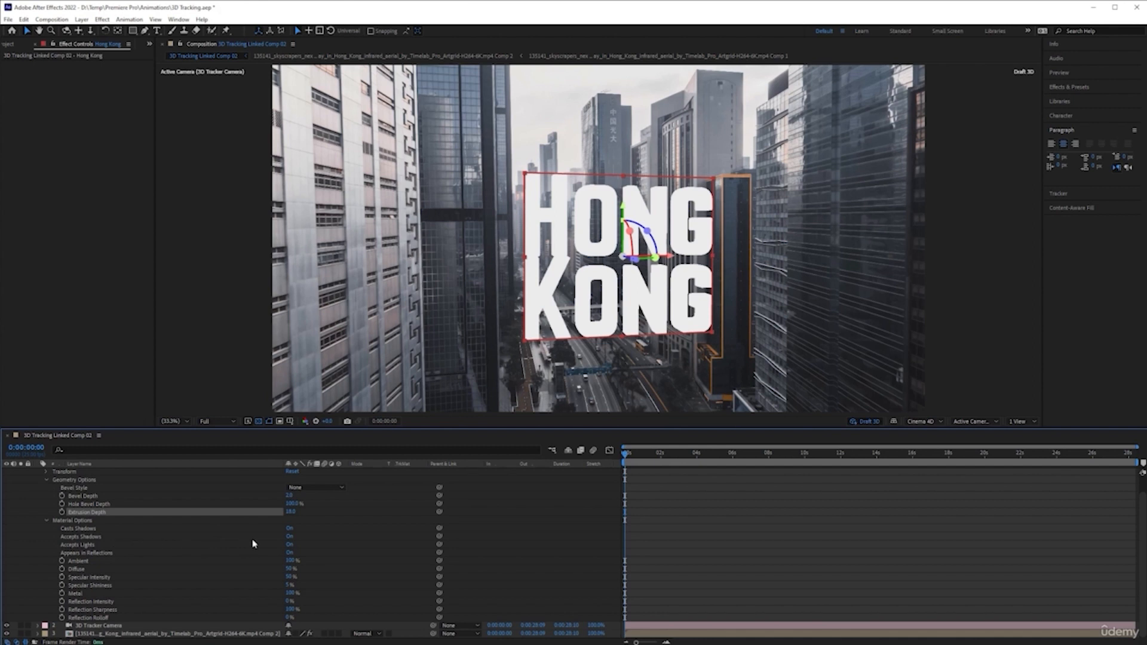
{"action": "left_click", "coordinate": [290, 546]}
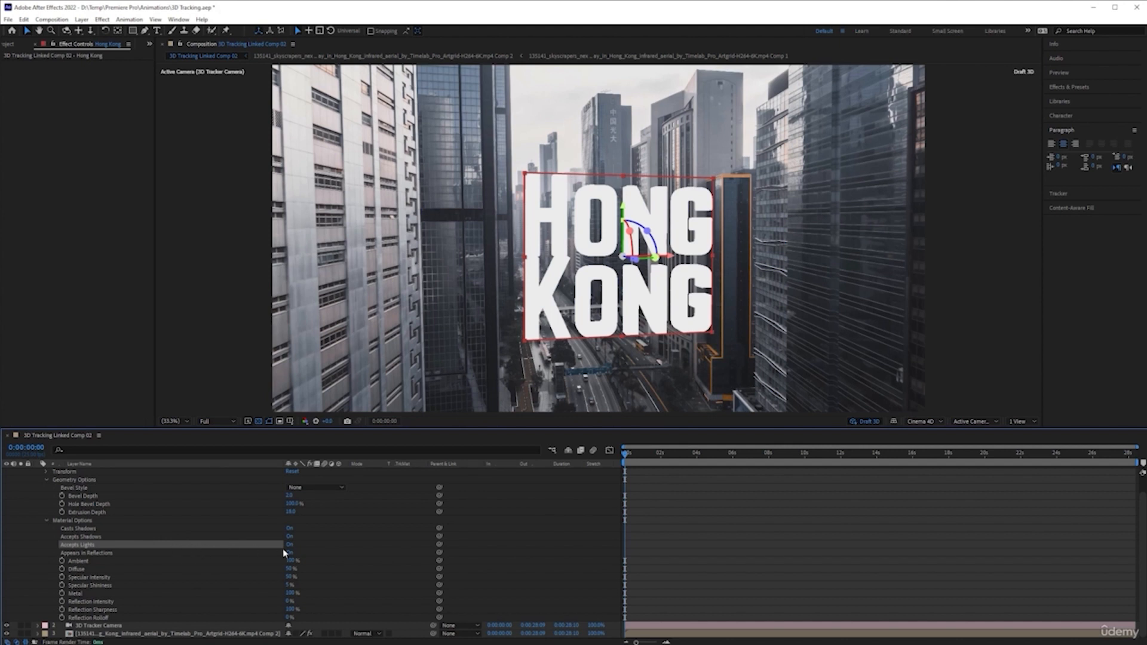
{"action": "scroll", "coordinate": [99, 534], "scroll_direction": "up", "scroll_amount": 1}
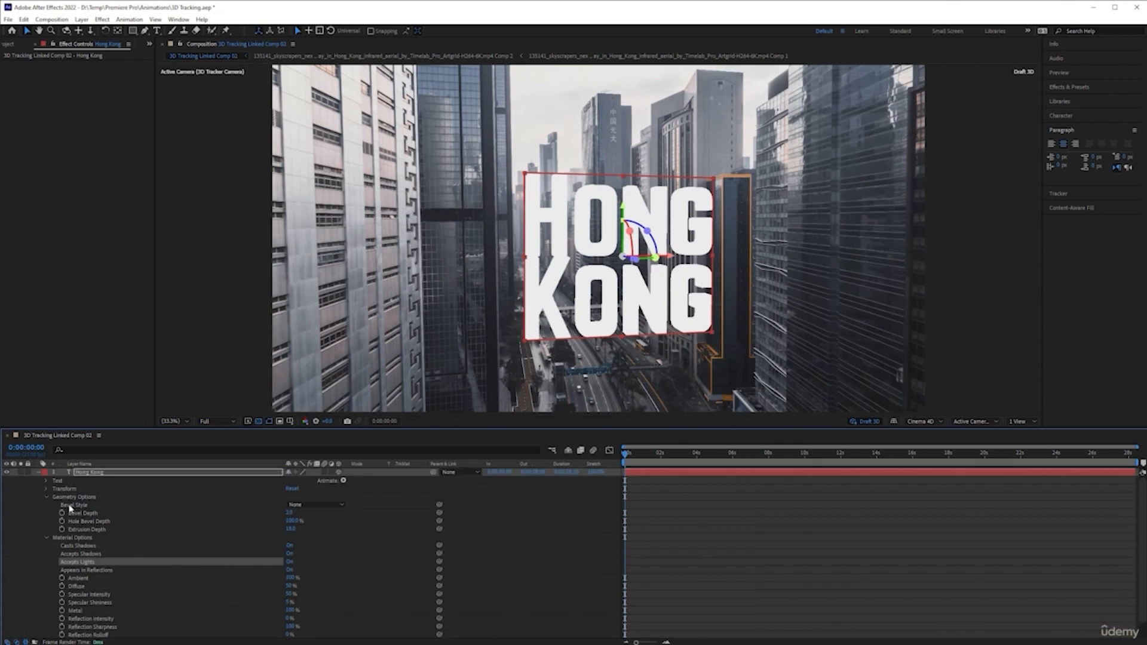
{"action": "left_click", "coordinate": [38, 473]}
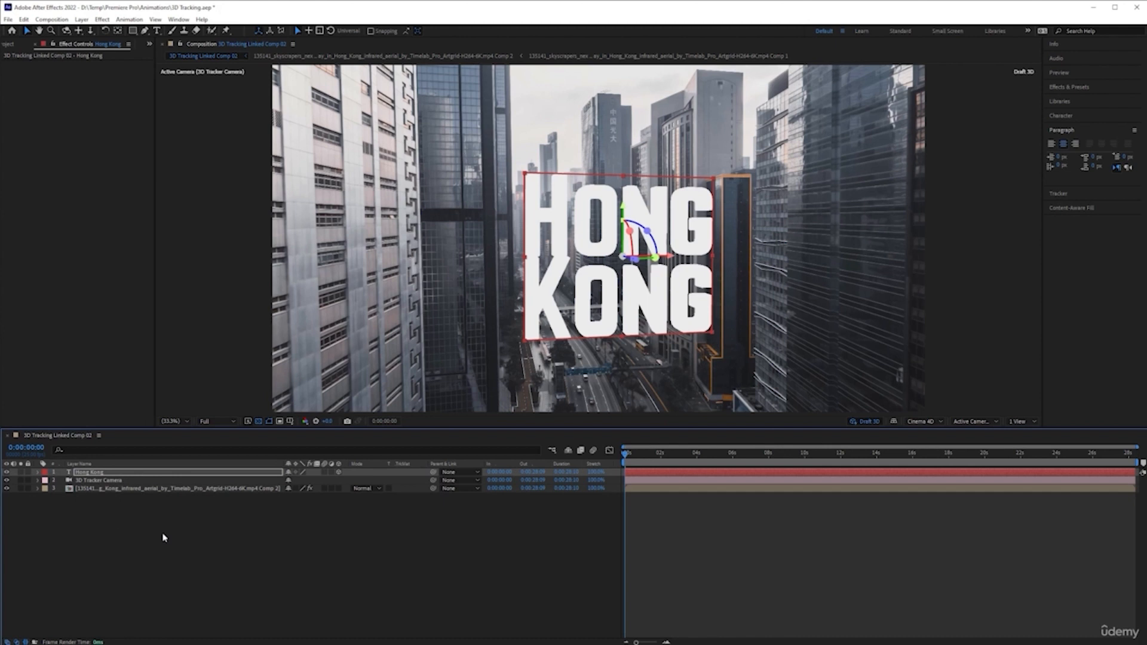
{"action": "left_click", "coordinate": [165, 538]}
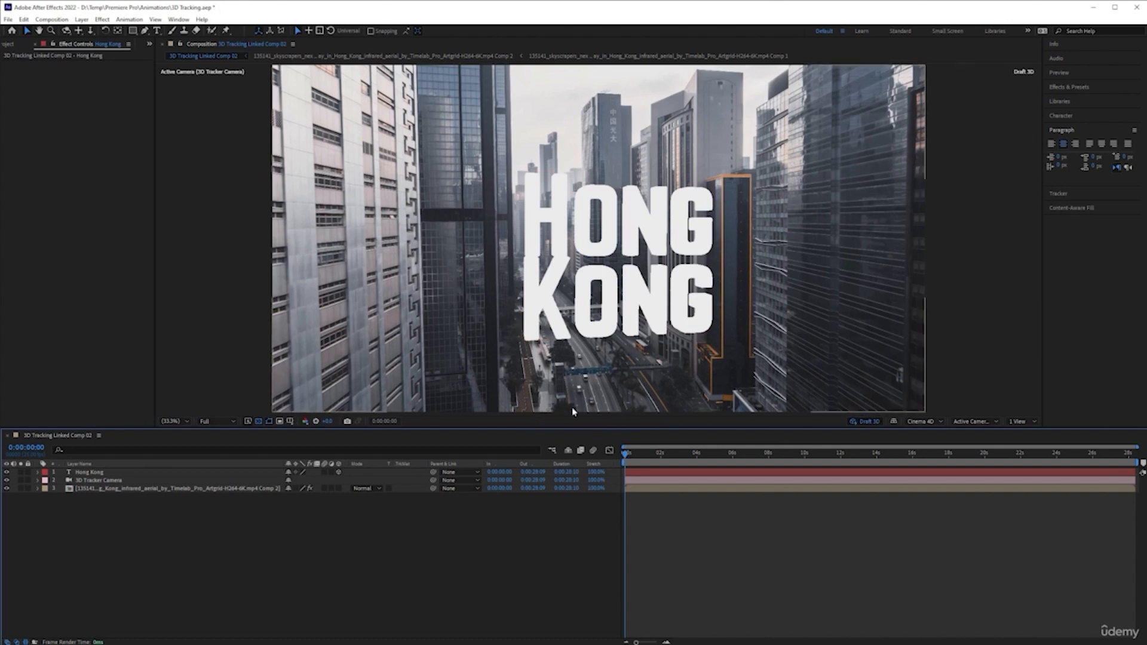
- Examine the highway and cars below the Hong Kong text up close for the footage's lighting and shadows
{"action": "key", "text": "slash"}
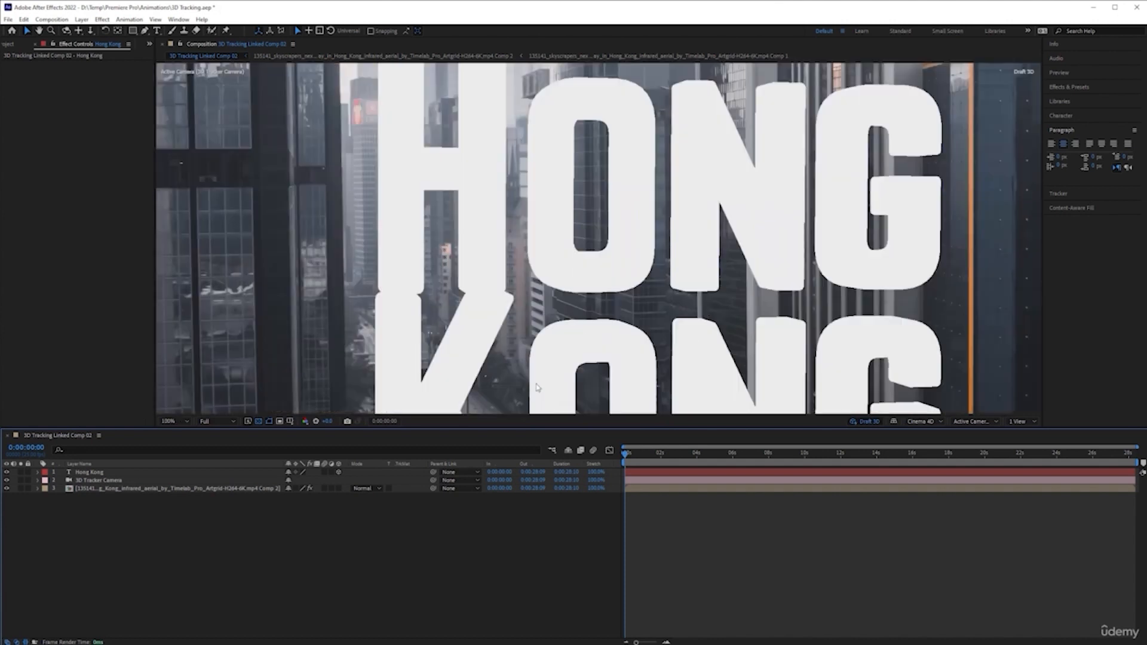
{"action": "left_click_drag", "start_coordinate": [541, 401], "coordinate": [560, 249]}
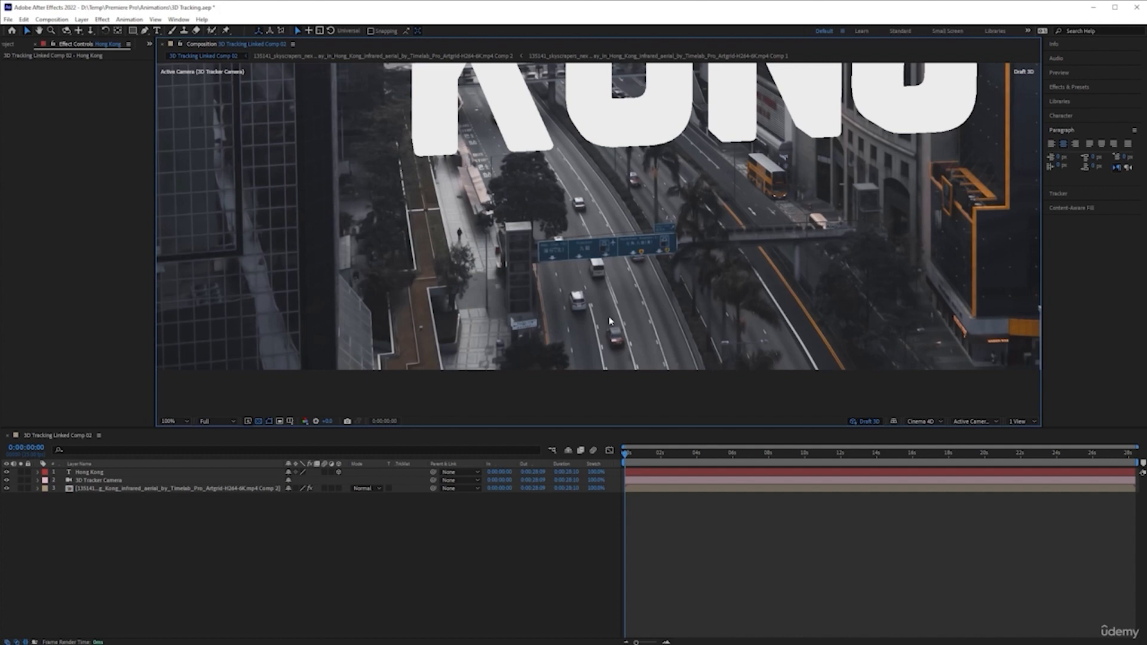
{"action": "left_click_drag", "start_coordinate": [597, 311], "coordinate": [582, 242]}
{"action": "scroll", "coordinate": [583, 242], "scroll_direction": "up", "scroll_amount": 1}
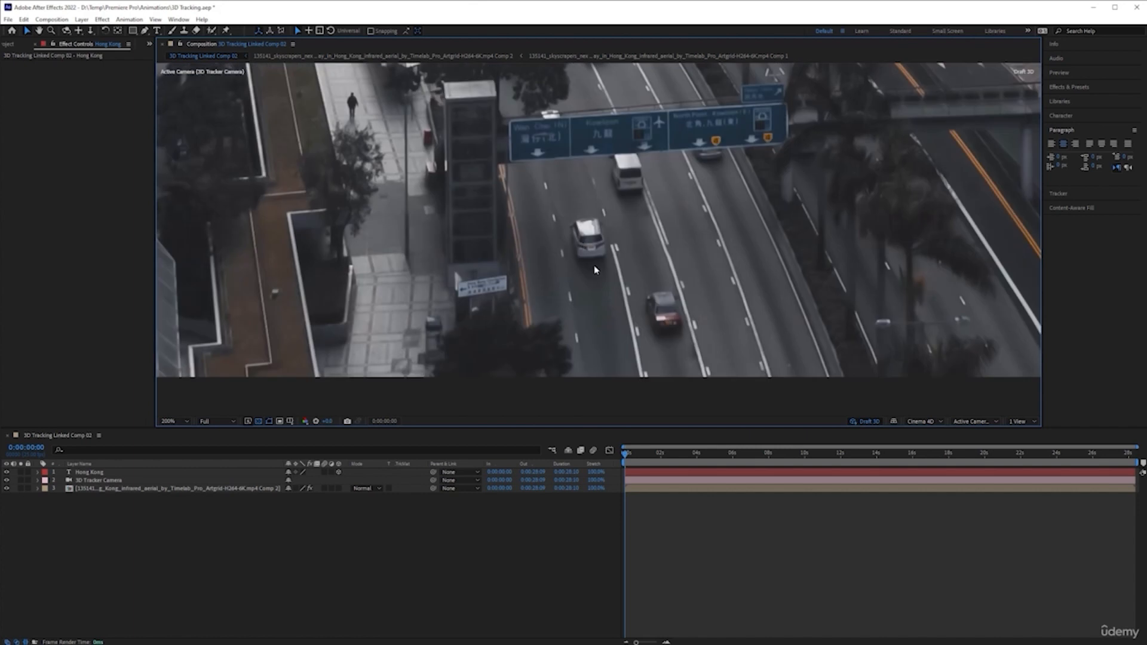
{"action": "scroll", "coordinate": [594, 268], "scroll_direction": "down", "scroll_amount": 1}
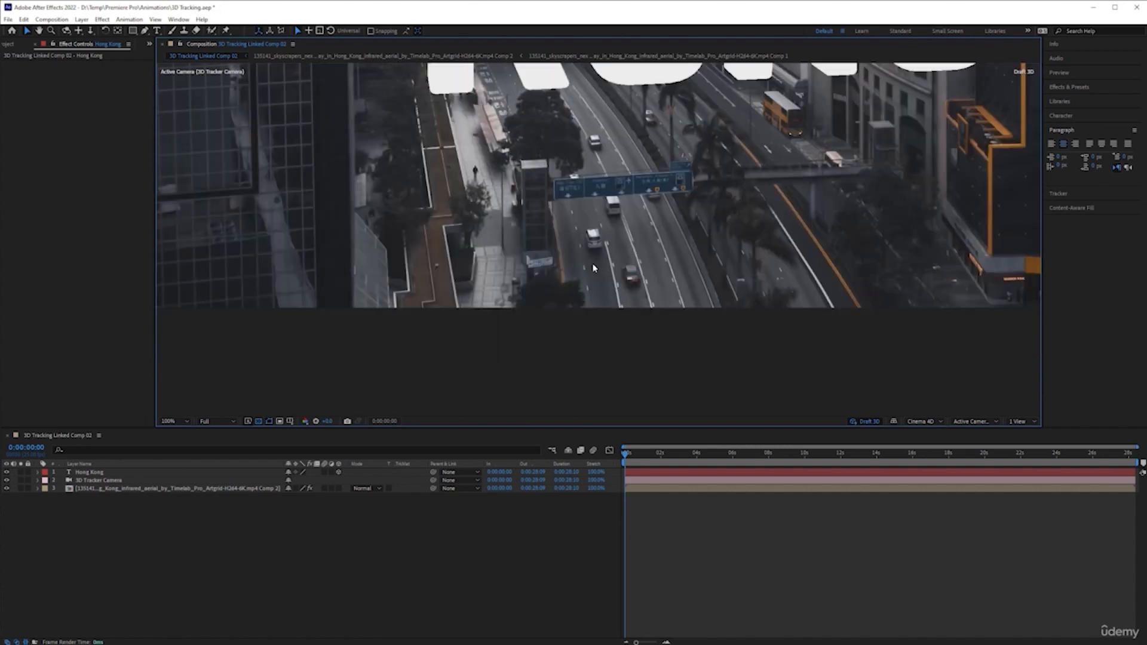
{"action": "mouse_move", "coordinate": [562, 242]}
{"action": "left_mouse_down"}
{"action": "mouse_move", "coordinate": [586, 289]}
{"action": "mouse_move", "coordinate": [567, 279]}
{"action": "mouse_move", "coordinate": [570, 295]}
{"action": "mouse_move", "coordinate": [560, 242]}
{"action": "left_mouse_up"}
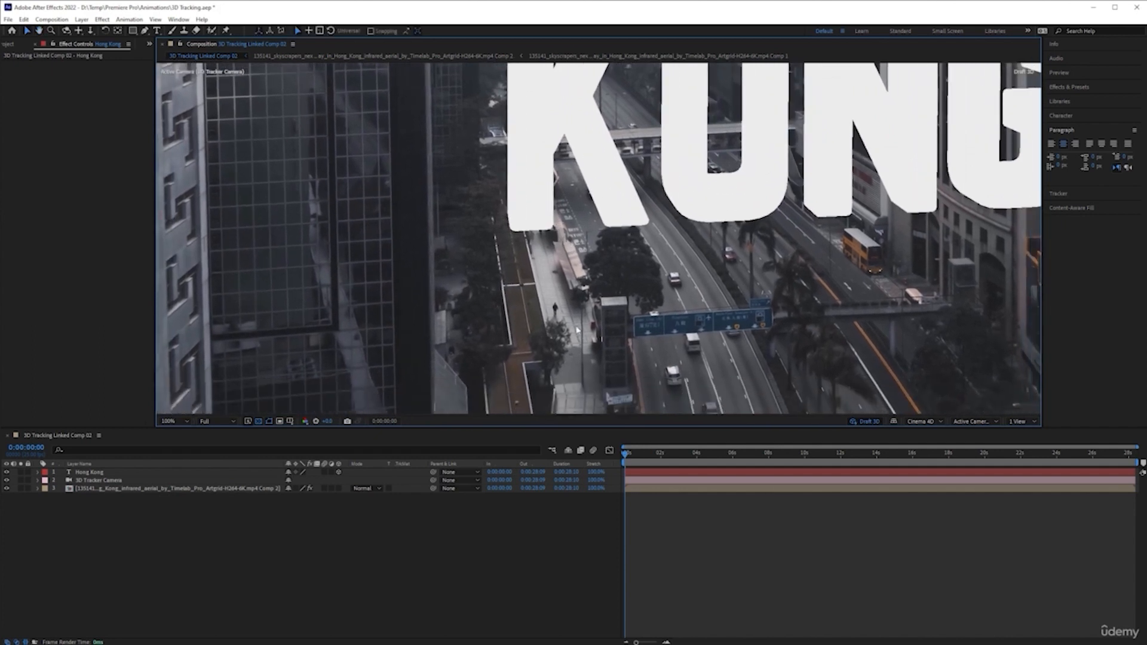
- Hide the Hong Kong text briefly to examine the trees and sidewalk beneath it, and restore its visibility with the whole frame in view
{"action": "key", "text": "period"}
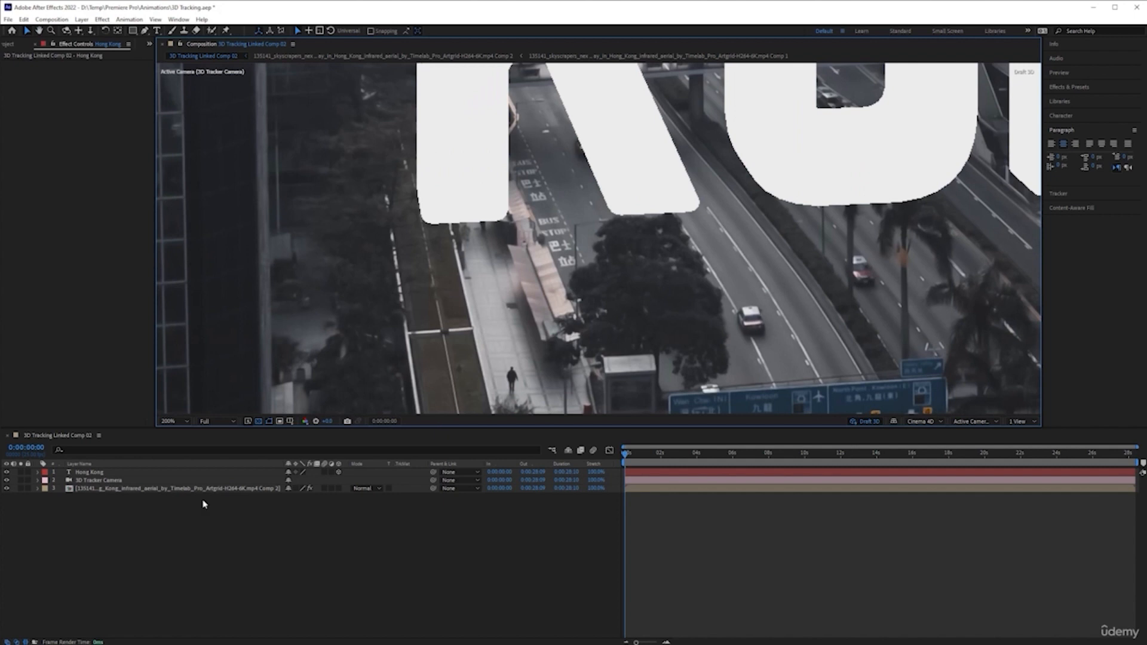
{"action": "left_click", "coordinate": [7, 472]}
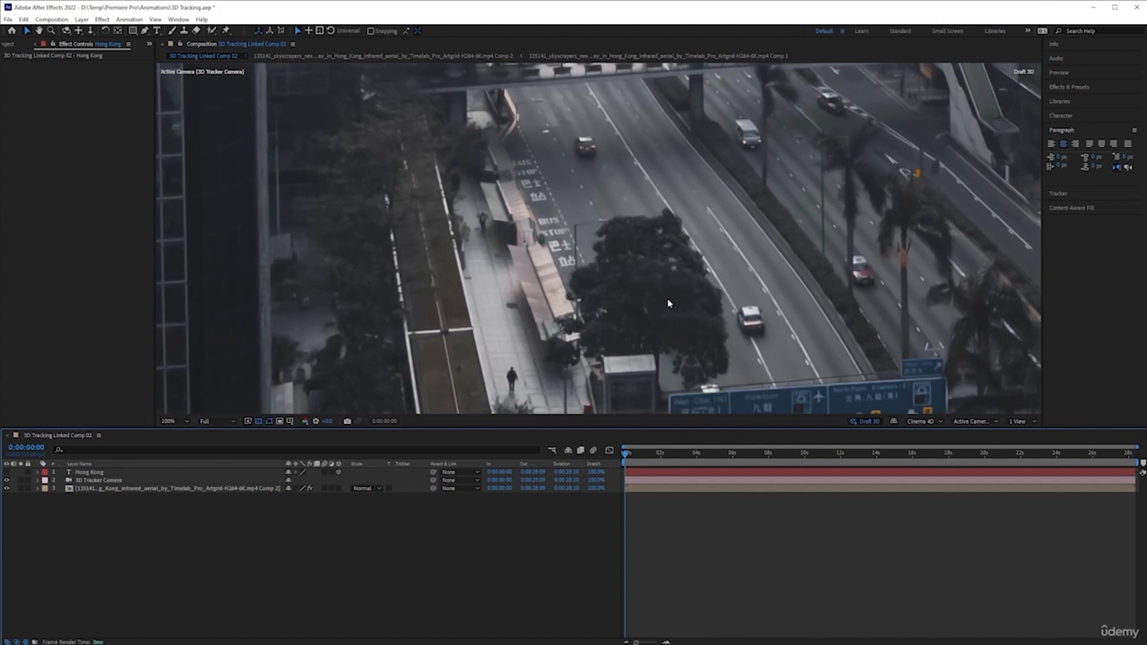
{"action": "key", "text": "comma"}
{"action": "scroll", "coordinate": [631, 218], "scroll_direction": "down", "scroll_amount": 2}
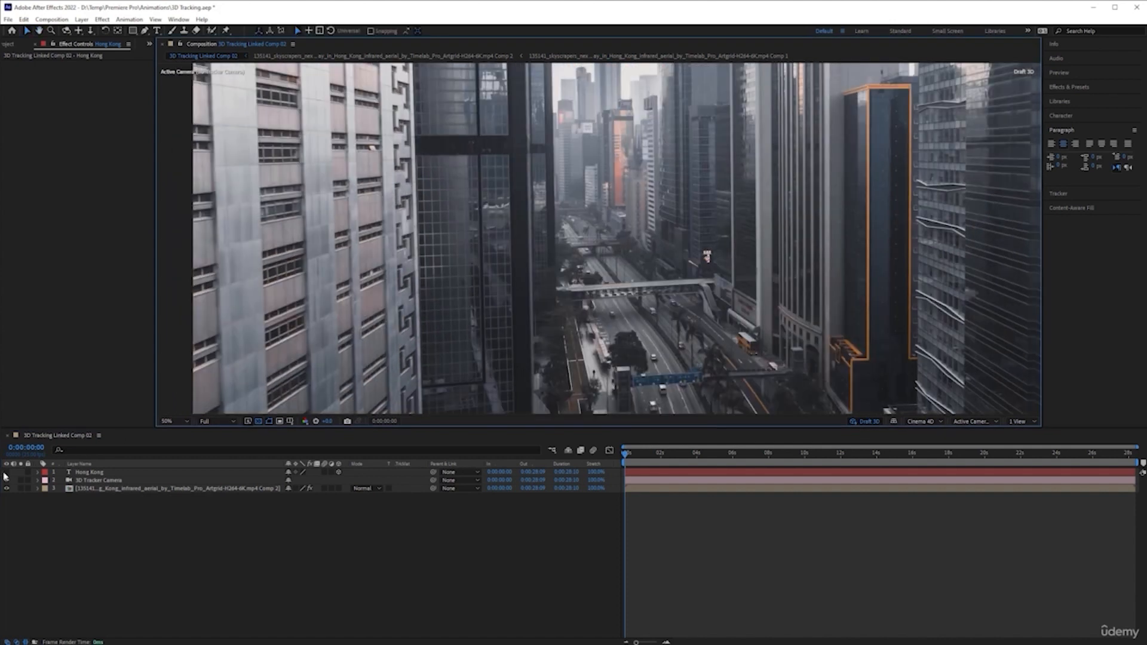
{"action": "left_click", "coordinate": [6, 473]}
{"action": "scroll", "coordinate": [532, 266], "scroll_direction": "down", "scroll_amount": 2}
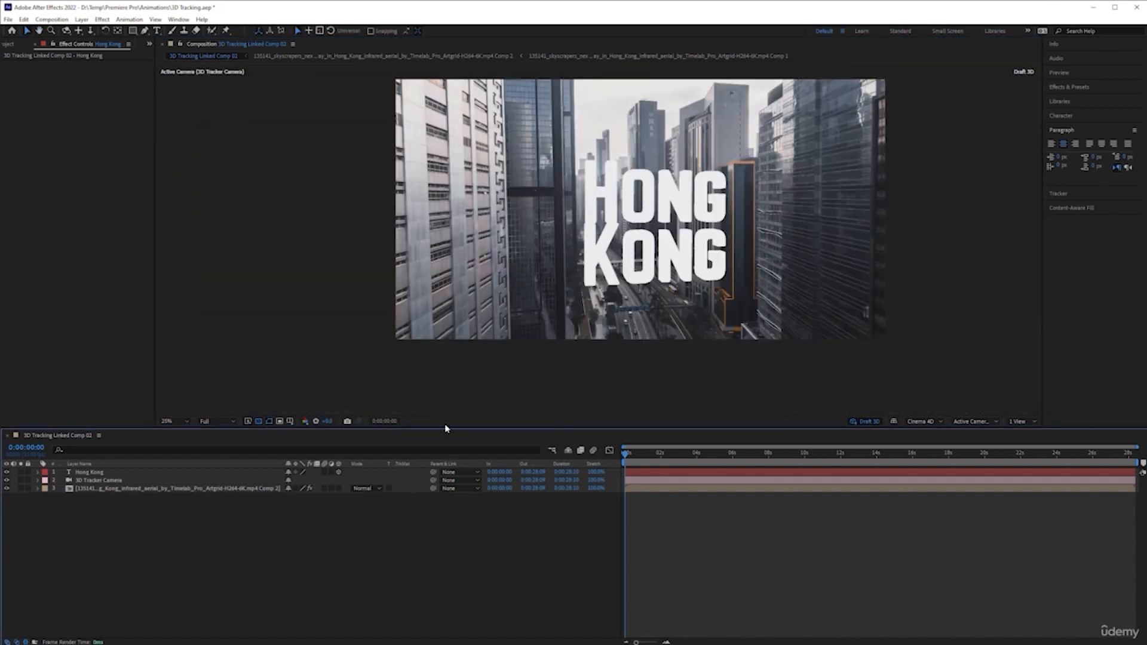
{"action": "left_click_drag", "start_coordinate": [538, 266], "coordinate": [529, 298]}
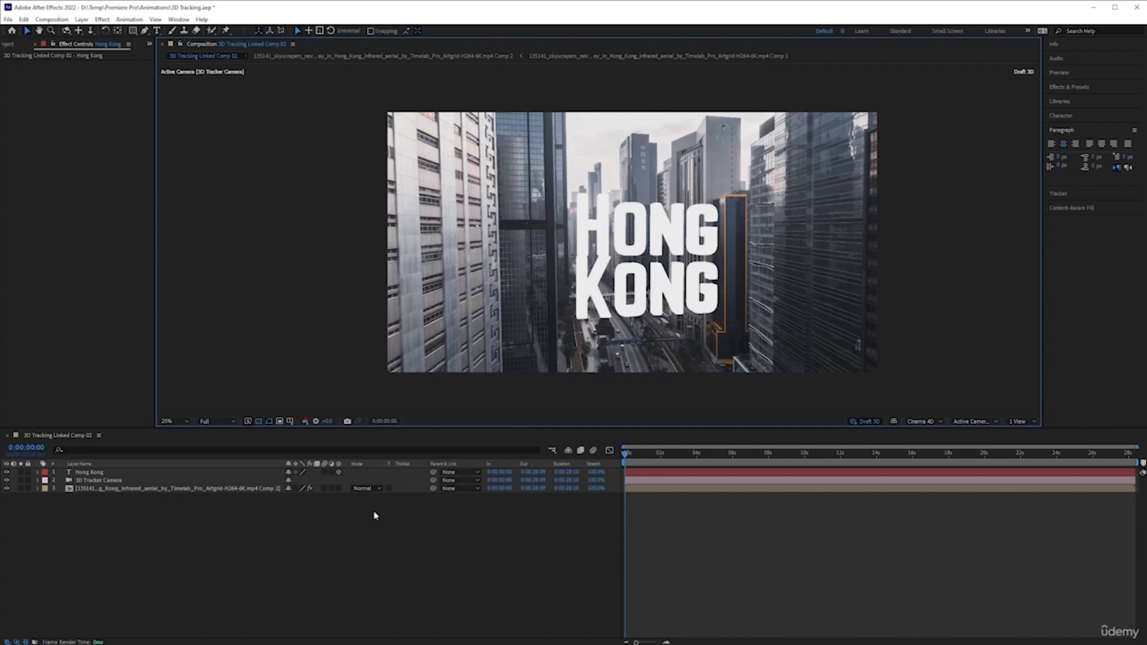
- Add an ambient light layer with an intensity of 80% to the composition
{"action": "right_click", "coordinate": [273, 526]}
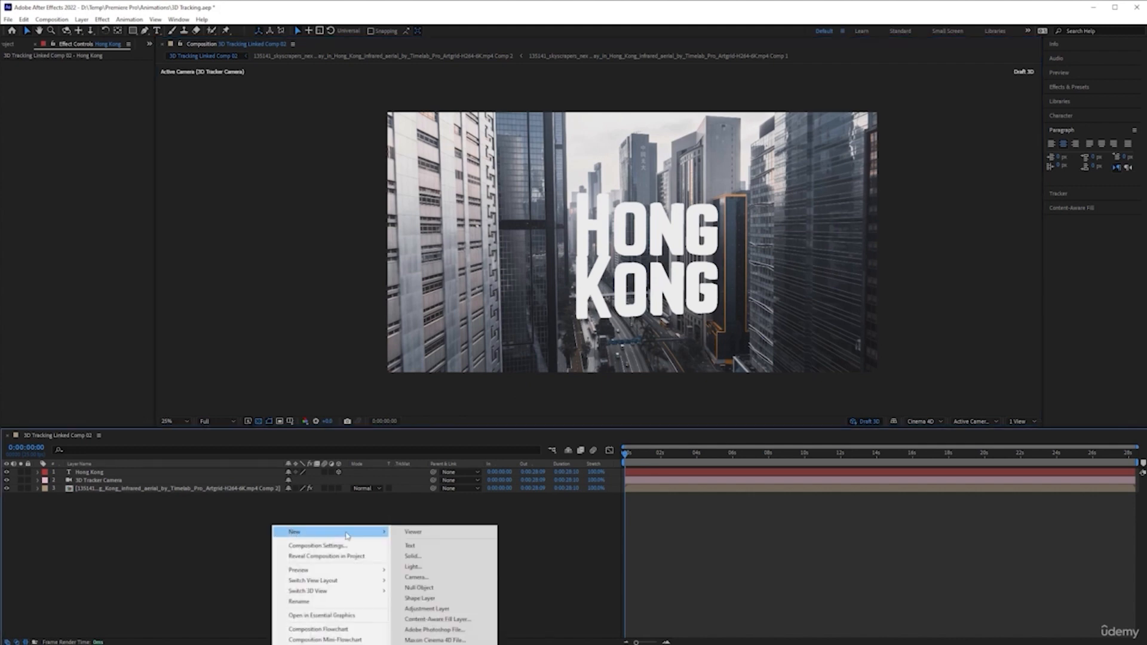
{"action": "left_click", "coordinate": [213, 509]}
{"action": "right_click", "coordinate": [272, 524]}
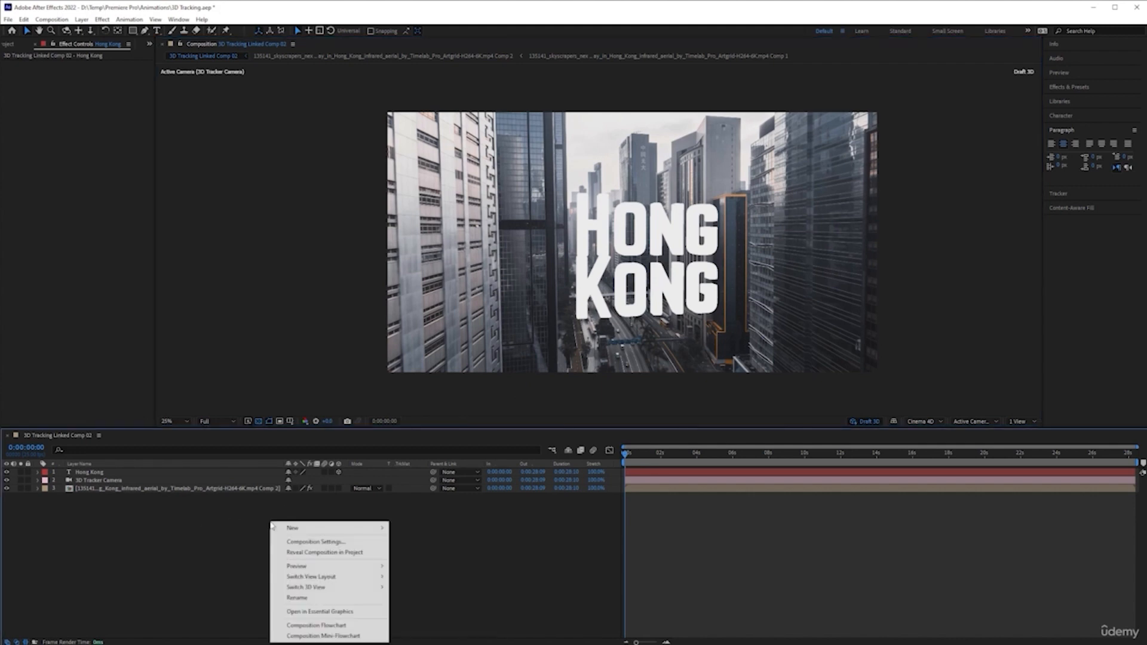
{"action": "mouse_move", "coordinate": [363, 530]}
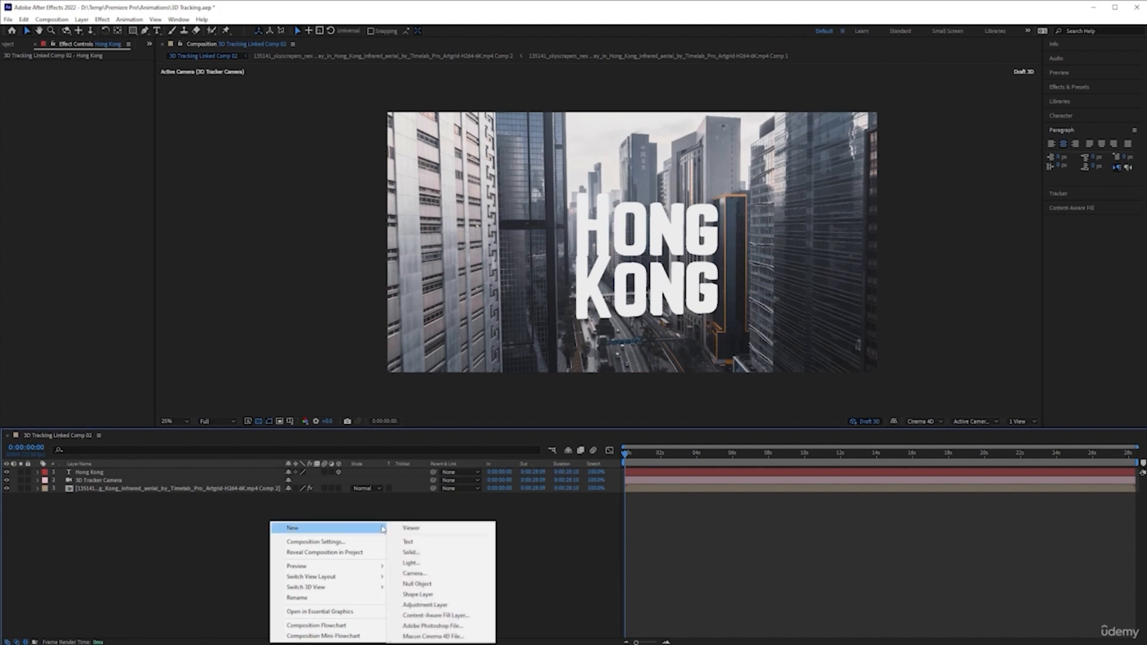
{"action": "left_click", "coordinate": [427, 561]}
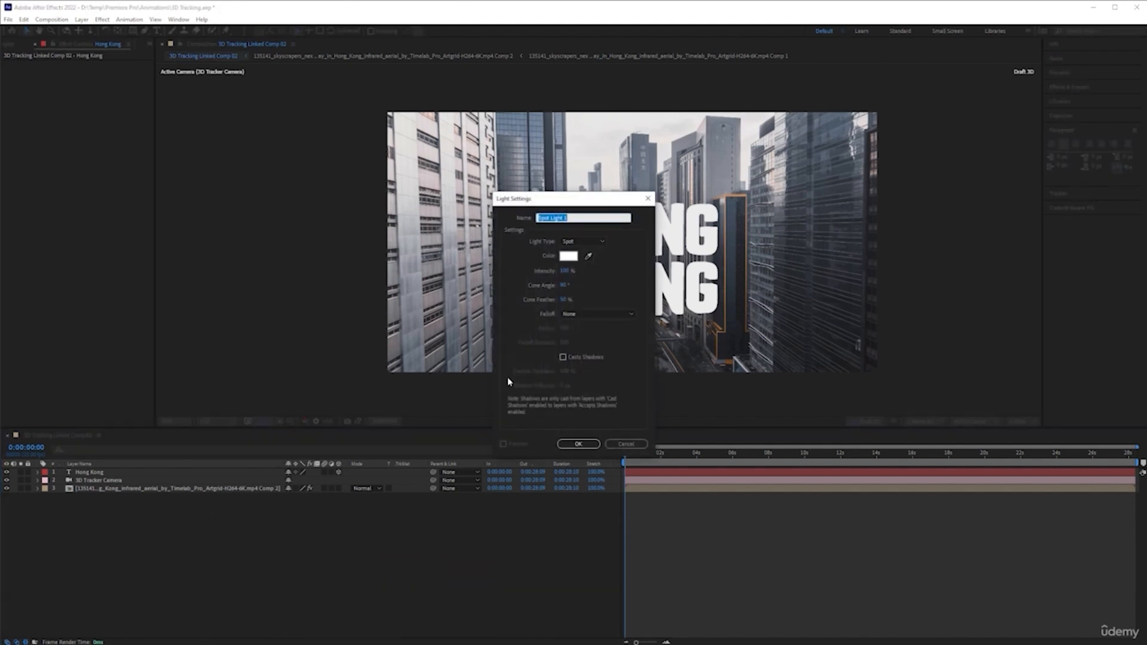
{"action": "left_click", "coordinate": [581, 242]}
{"action": "left_click", "coordinate": [579, 283]}
{"action": "left_click", "coordinate": [571, 272]}
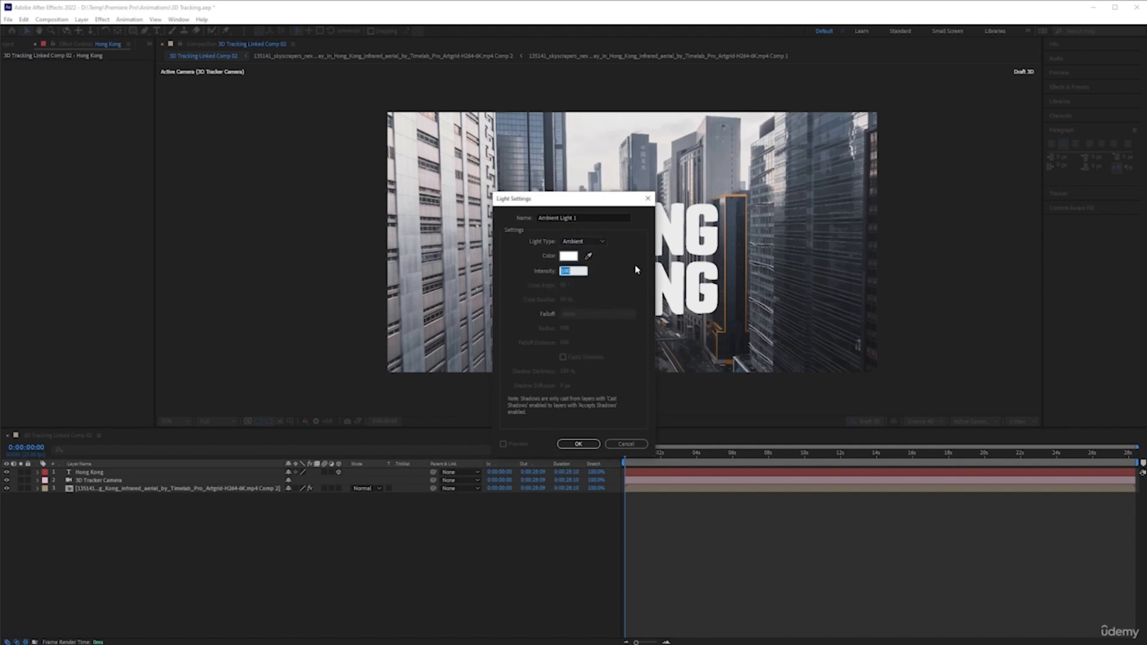
{"action": "type", "text": "80"}
{"action": "key", "text": "Return"}
{"action": "left_click", "coordinate": [585, 445]}
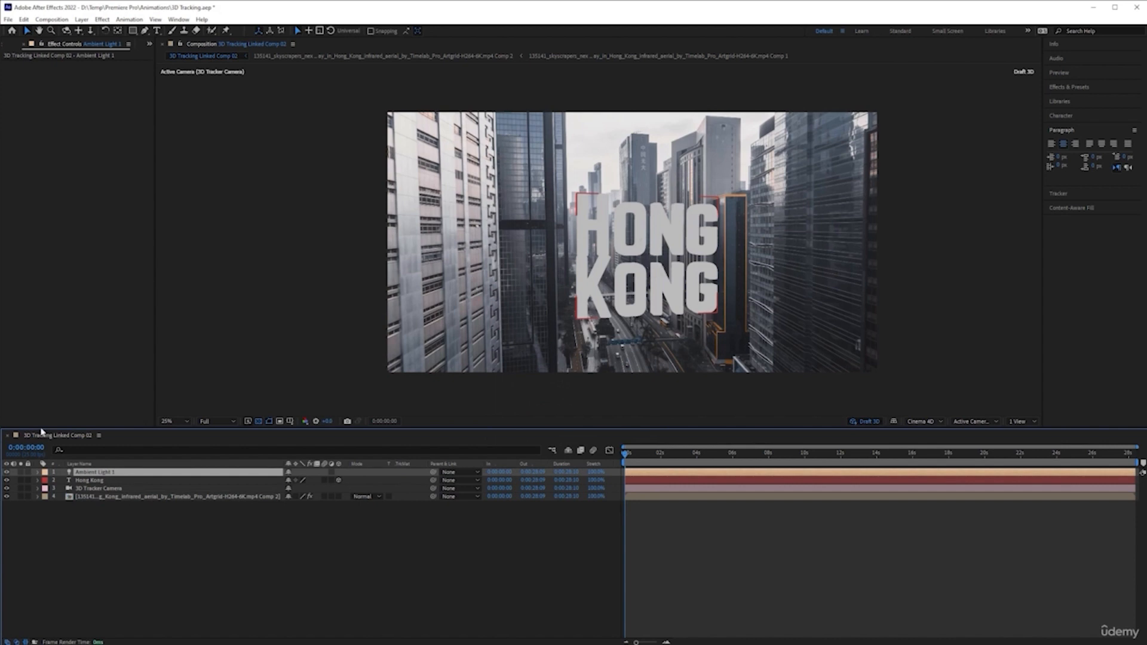
- Turn the ambient light off and on again to compare its effect on the Hong Kong text
{"action": "left_click", "coordinate": [7, 473]}
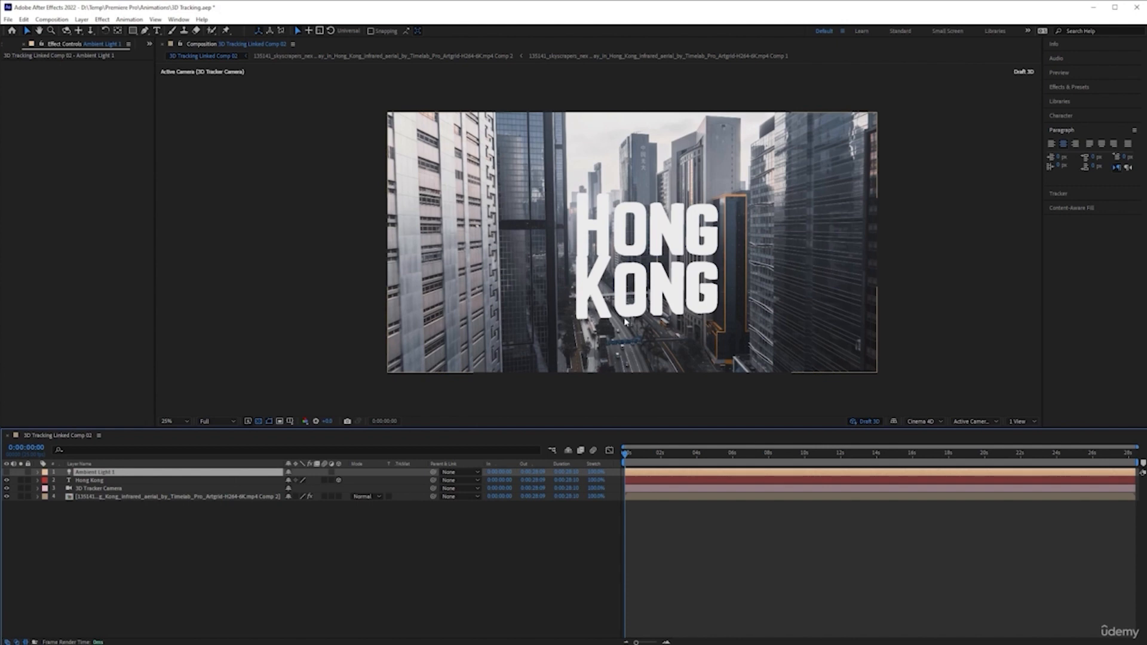
{"action": "left_click", "coordinate": [7, 472]}
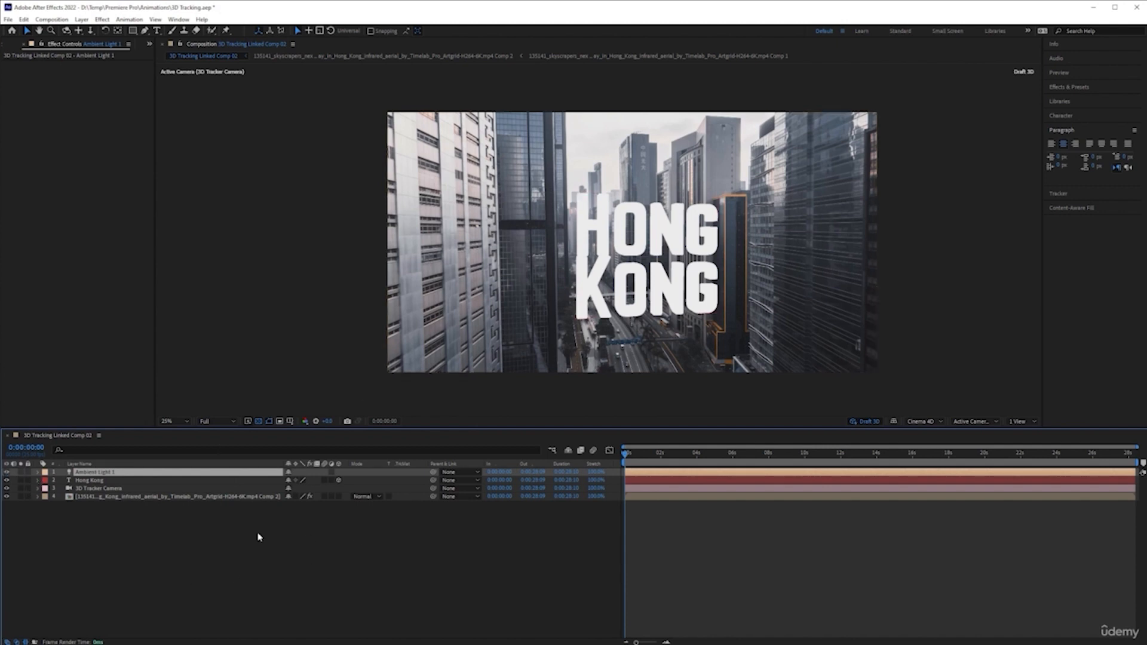
{"action": "left_click", "coordinate": [194, 577]}
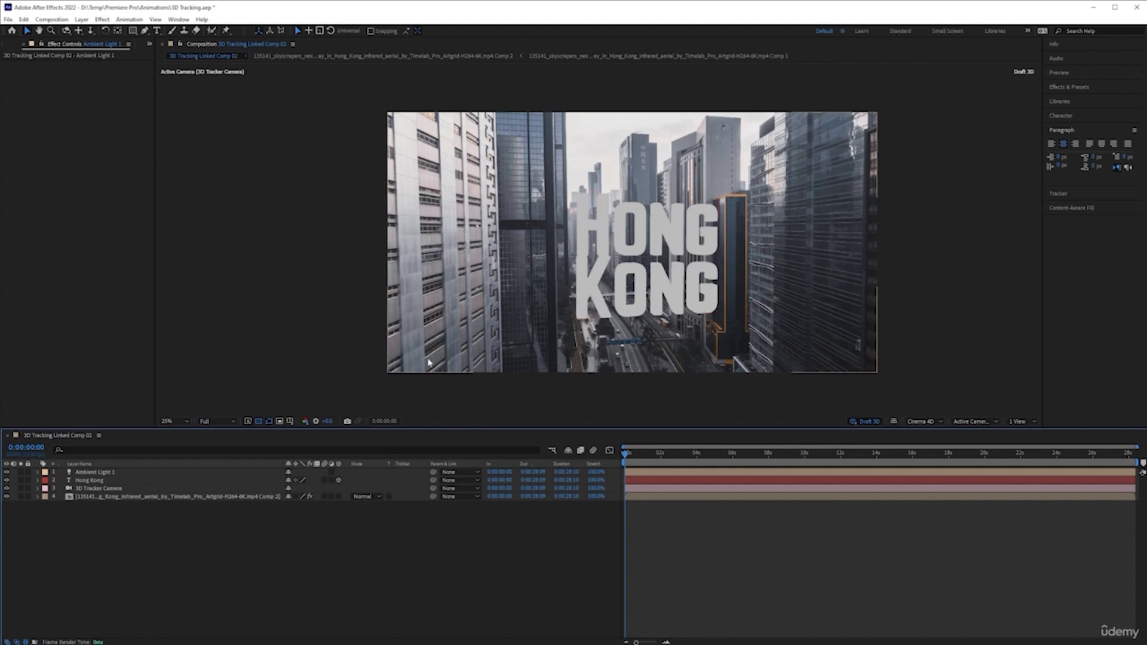
- Add a spot light layer with falloff set to None, shadow casting enabled and its shadow diffusion adjusted
{"action": "right_click", "coordinate": [226, 540]}
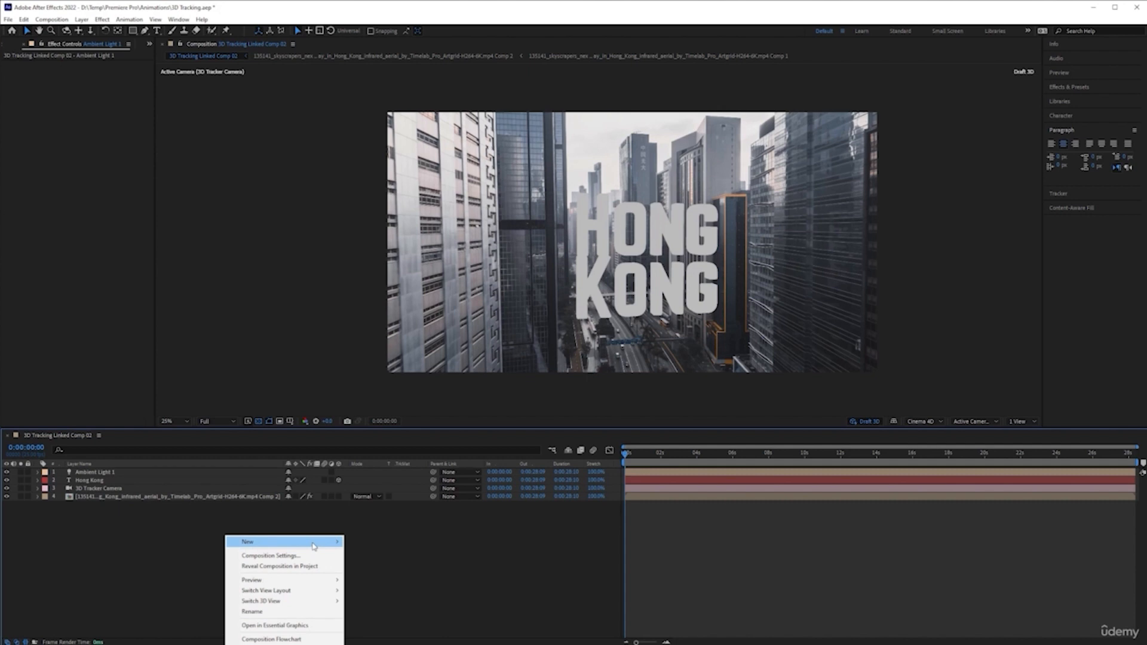
{"action": "mouse_move", "coordinate": [313, 545]}
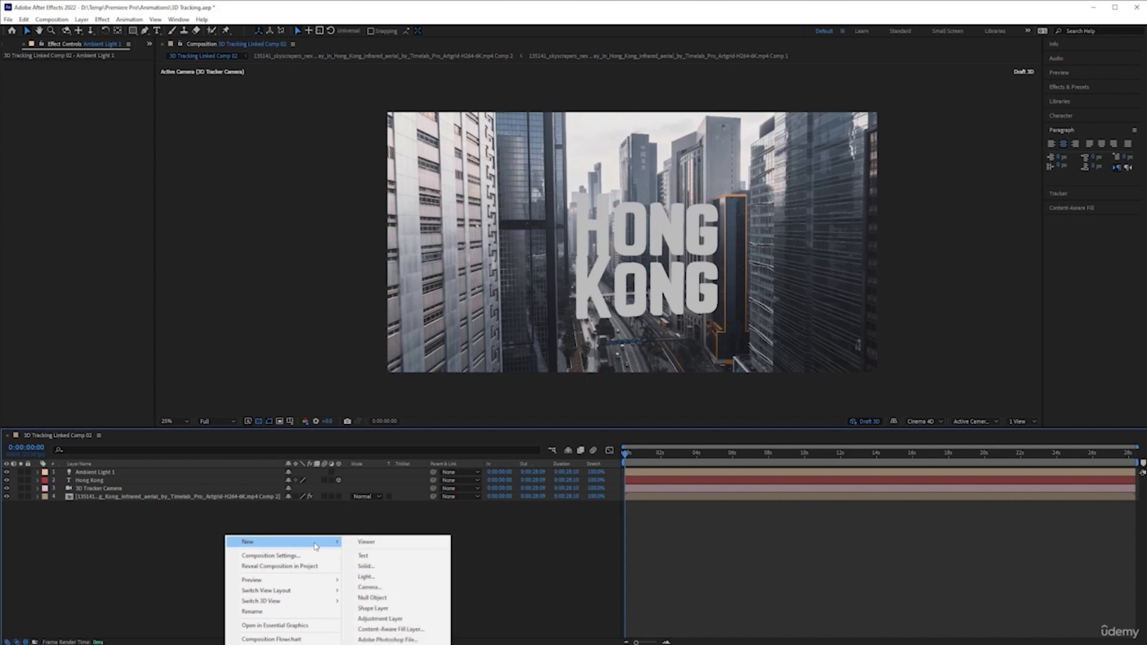
{"action": "left_click", "coordinate": [395, 579]}
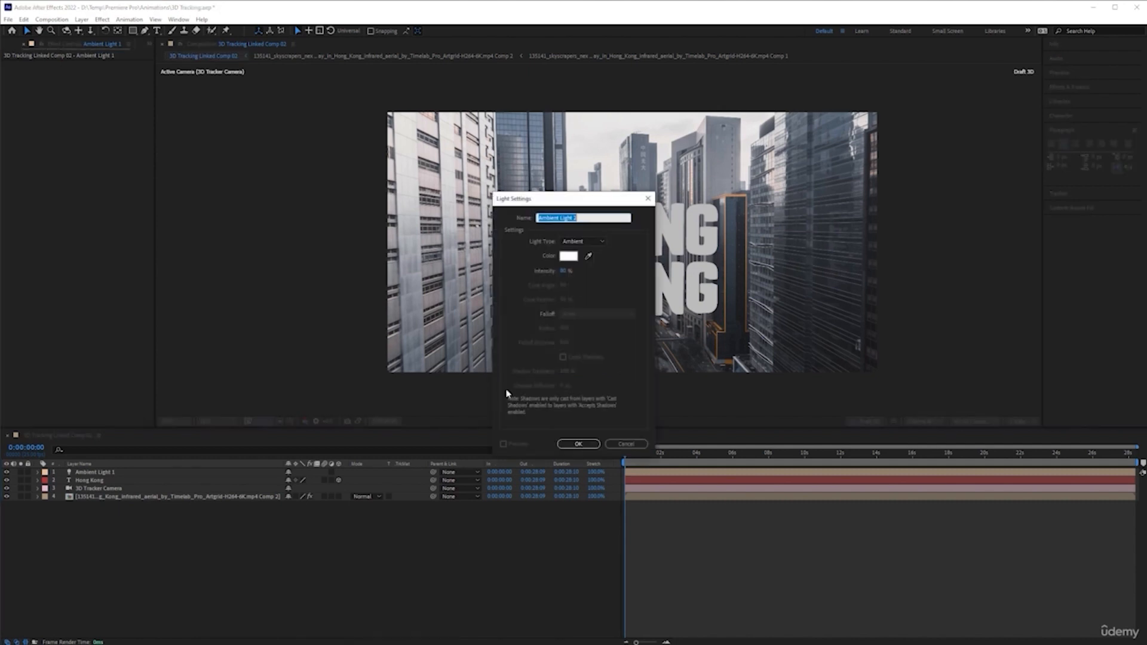
{"action": "left_click", "coordinate": [583, 243]}
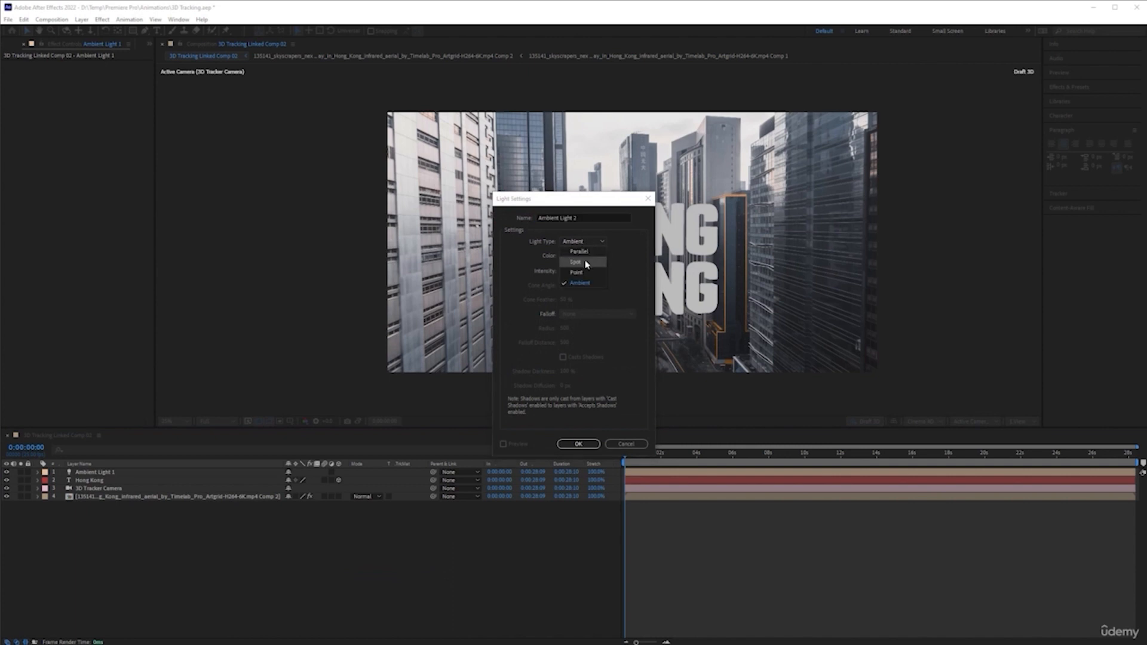
{"action": "left_click", "coordinate": [576, 263]}
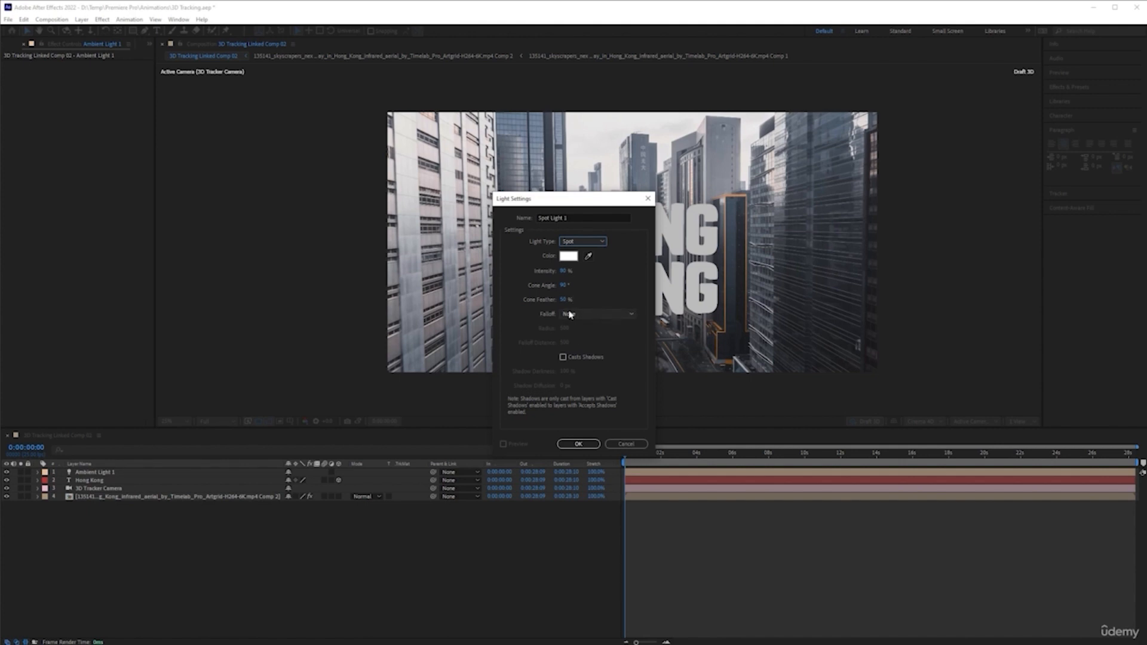
{"action": "left_click", "coordinate": [599, 311]}
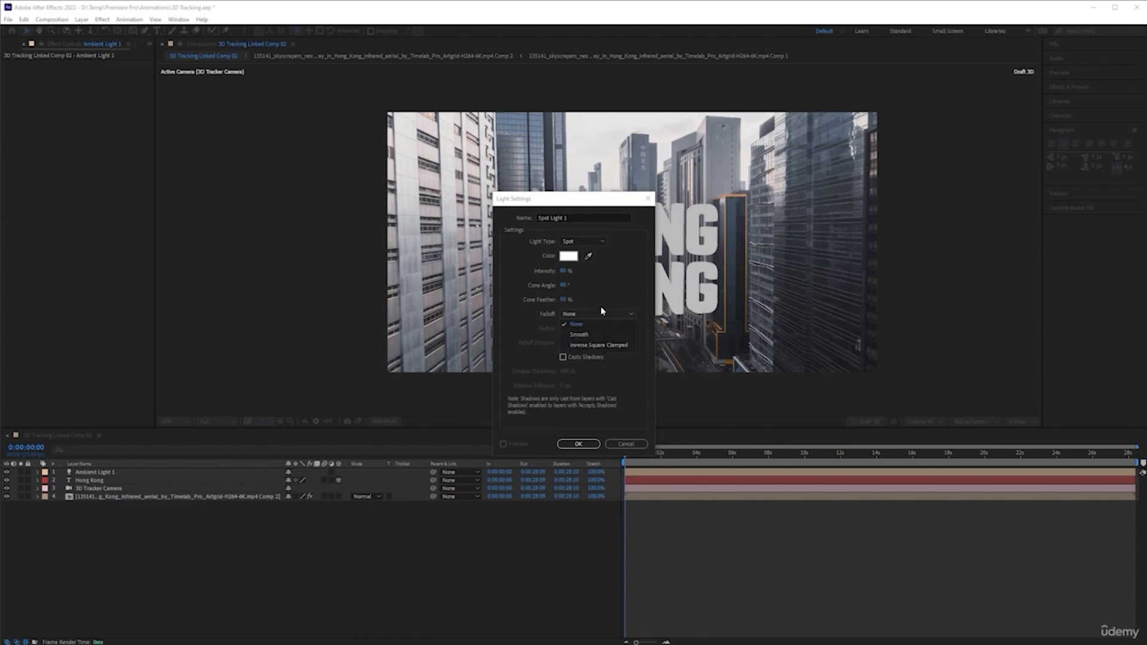
{"action": "left_click", "coordinate": [616, 268]}
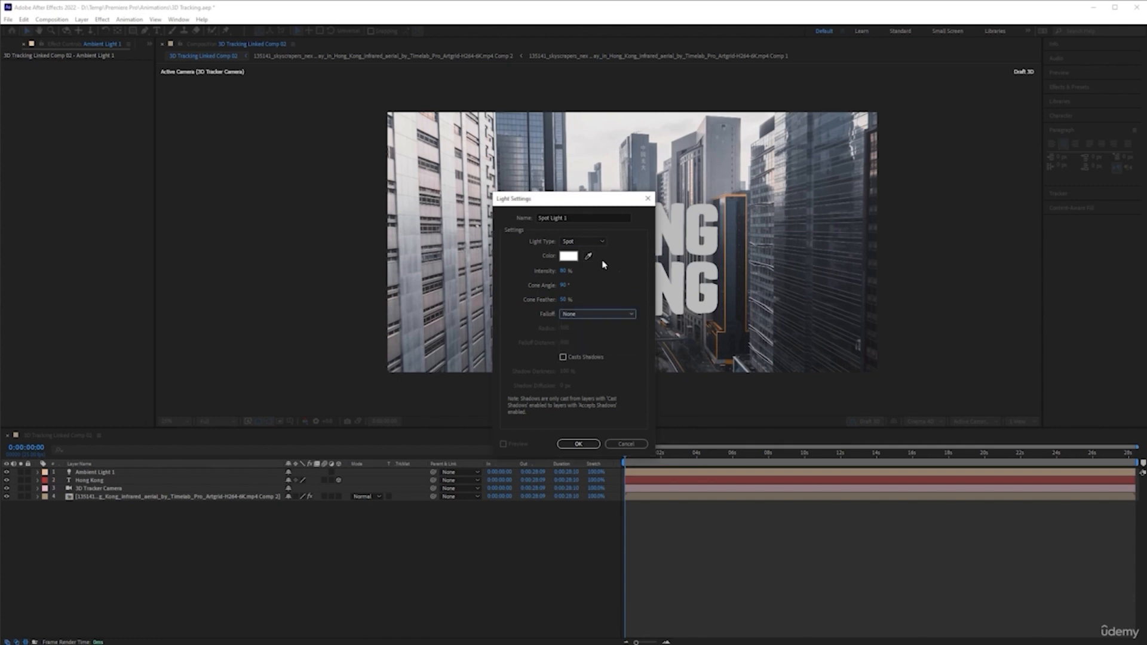
{"action": "left_click", "coordinate": [563, 358]}
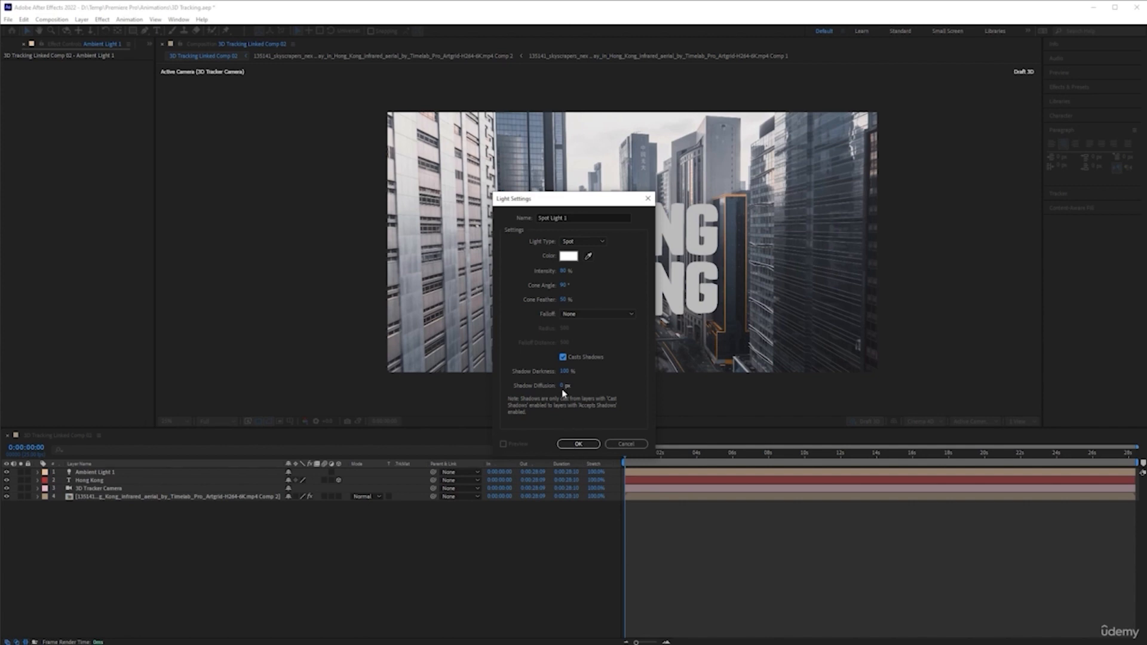
{"action": "left_click_drag", "start_coordinate": [561, 390], "coordinate": [568, 387]}
{"action": "left_click", "coordinate": [578, 445]}
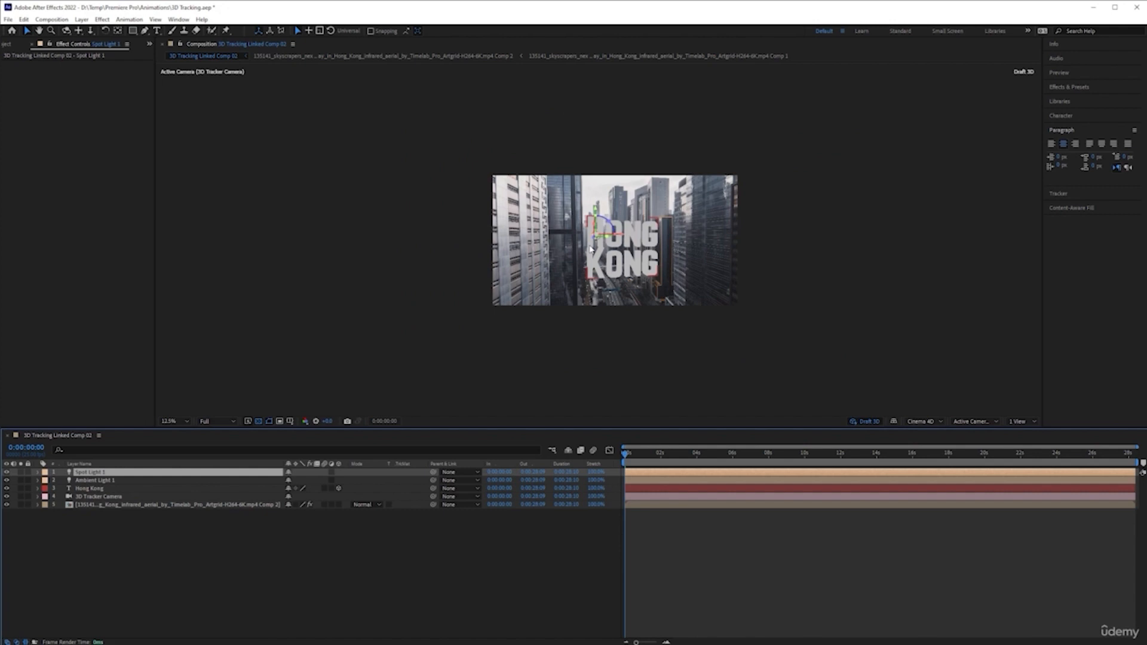
- Move the spot light to the frame's right edge, dismiss the auto-orientation warning, and turn the light toward the Hong Kong text
{"action": "left_click_drag", "start_coordinate": [643, 233], "coordinate": [777, 229]}
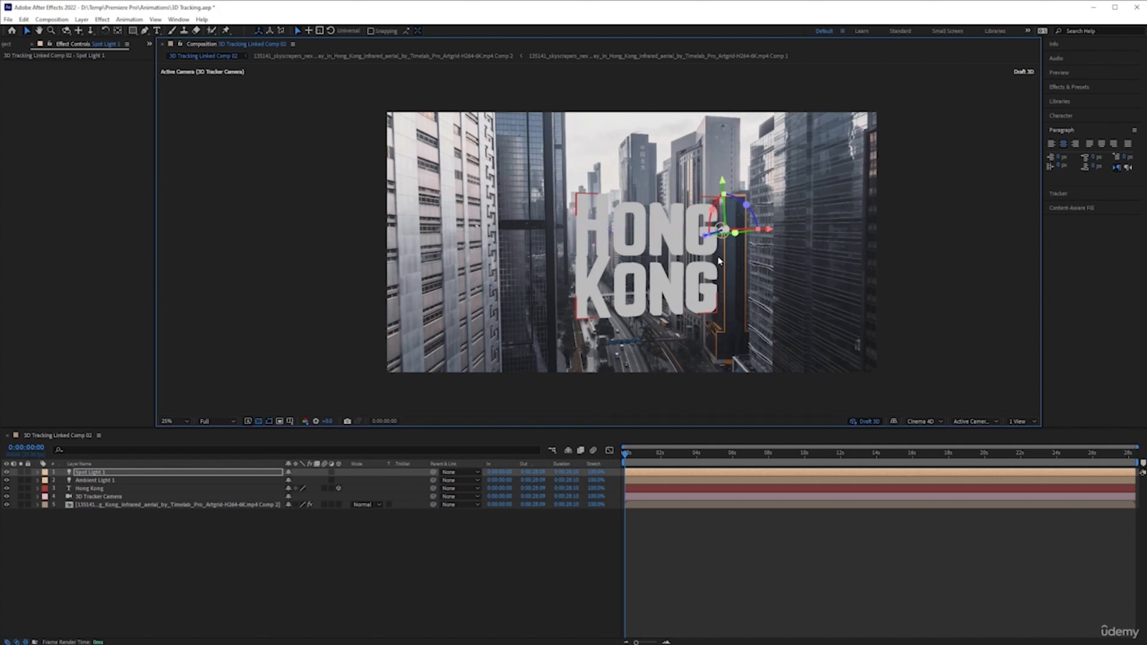
{"action": "left_click_drag", "start_coordinate": [706, 237], "coordinate": [813, 205]}
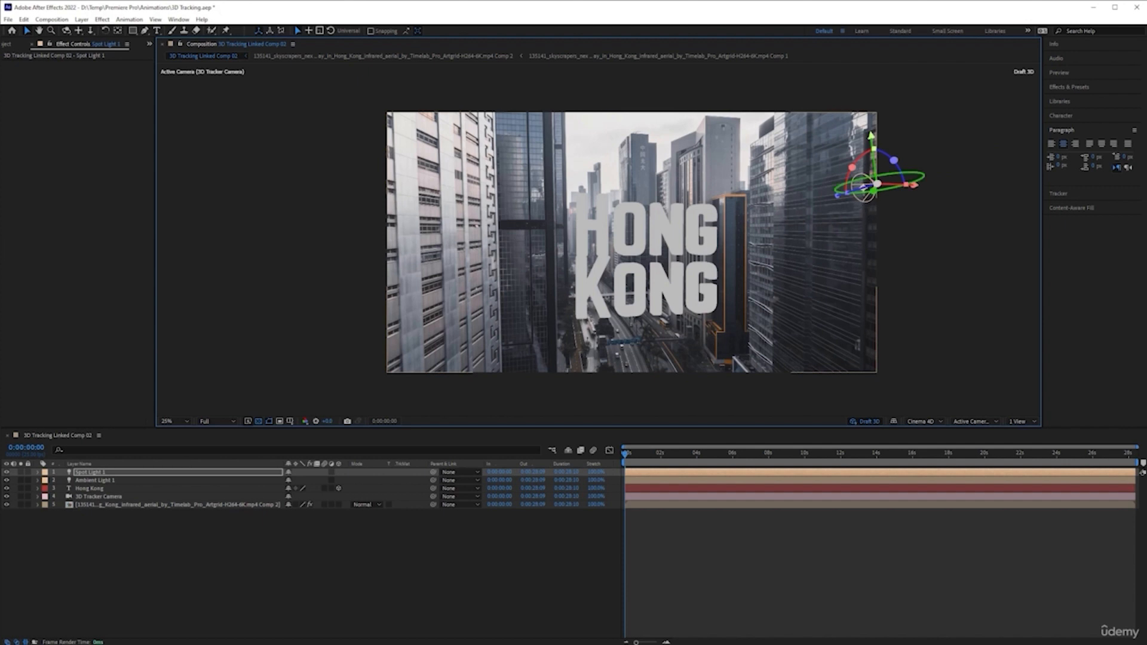
{"action": "left_click", "coordinate": [864, 193]}
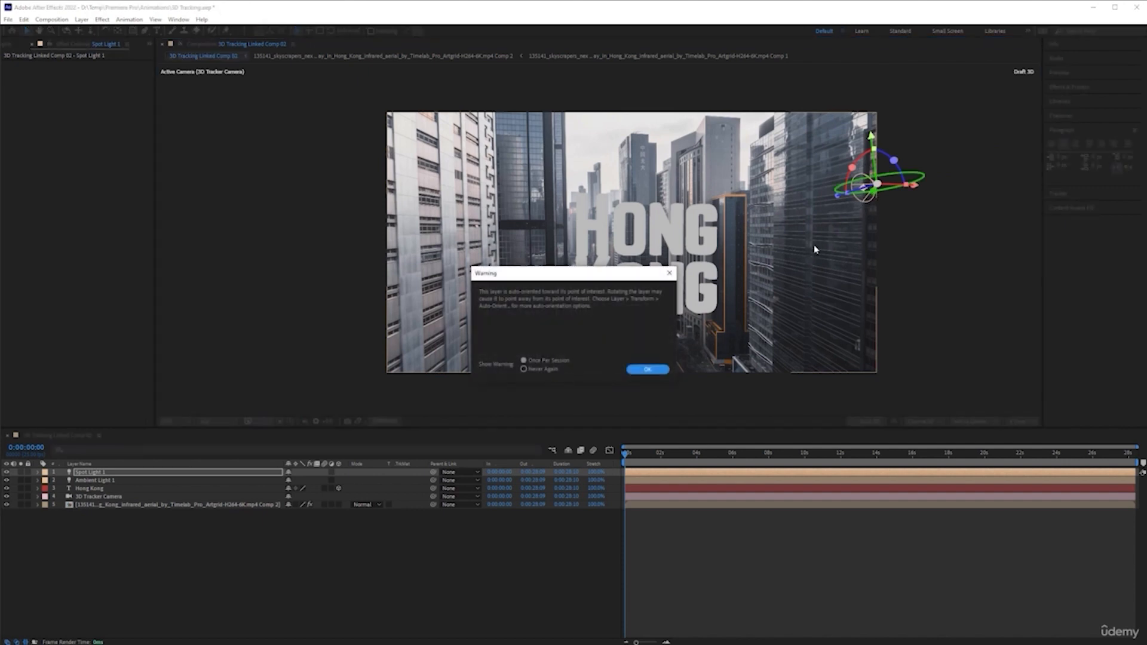
{"action": "left_click", "coordinate": [651, 370]}
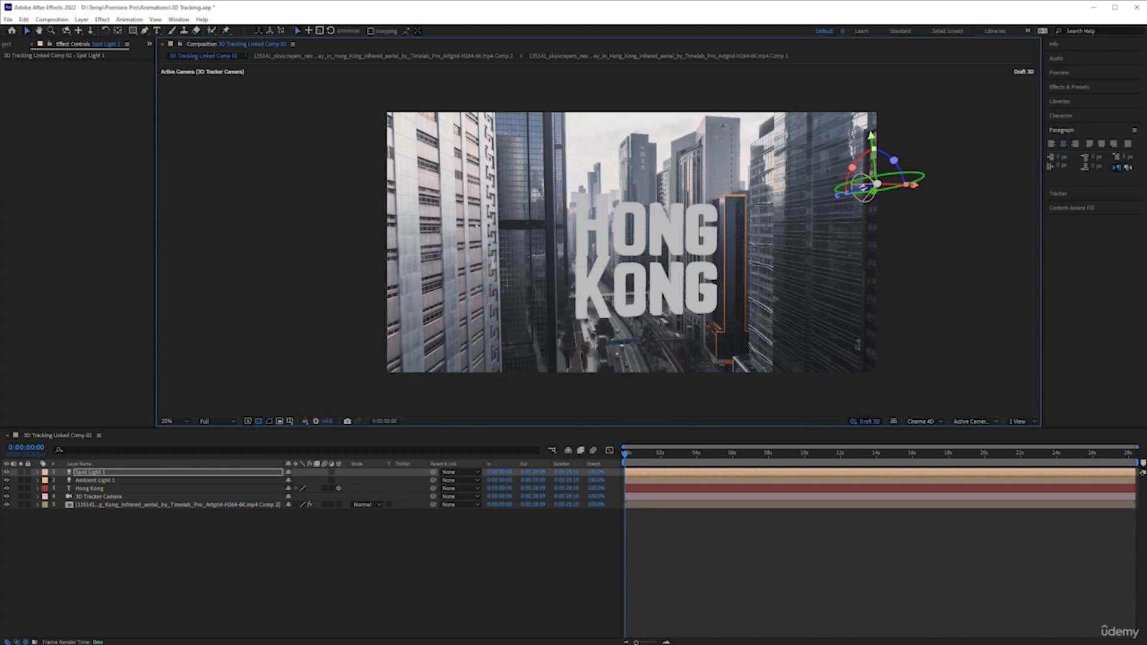
{"action": "left_click_drag", "start_coordinate": [873, 185], "coordinate": [852, 205]}
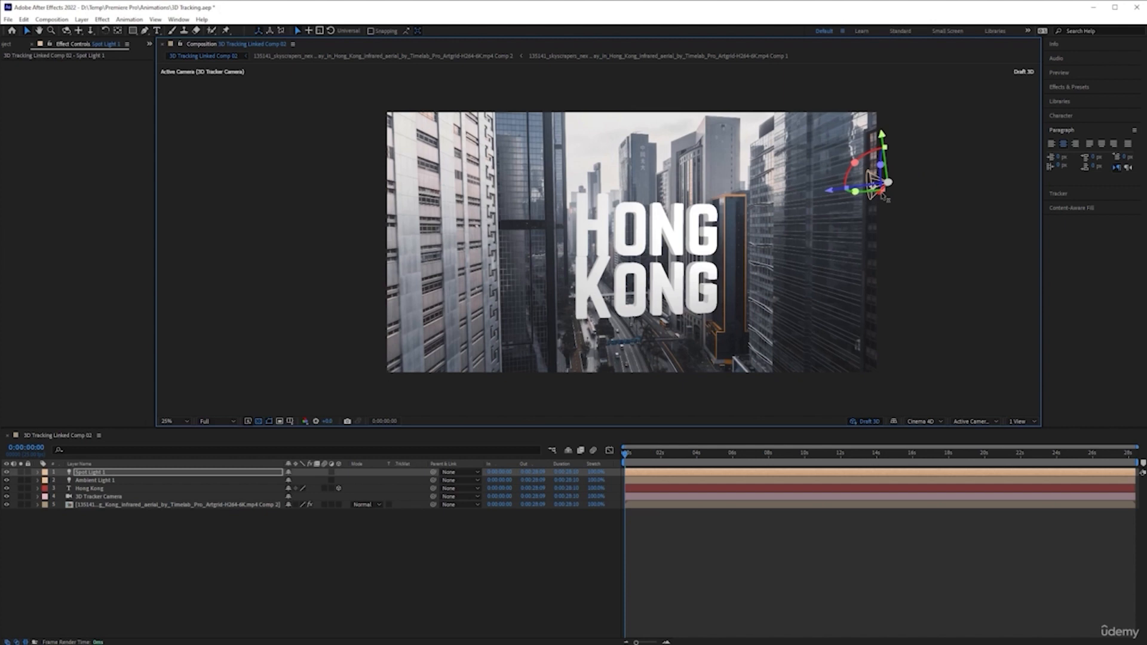
- Reposition the spot light near the top right corner of the footage so it shines down on the Hong Kong text
{"action": "left_click_drag", "start_coordinate": [873, 180], "coordinate": [921, 167]}
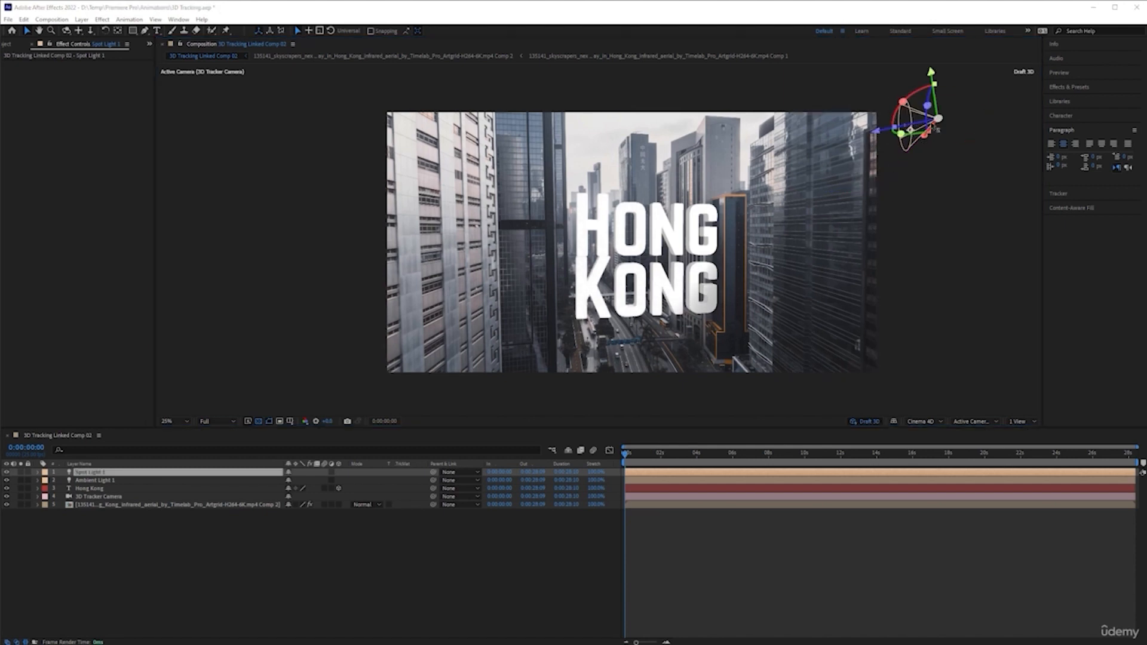
{"action": "left_click_drag", "start_coordinate": [873, 131], "coordinate": [850, 136]}
{"action": "scroll", "coordinate": [866, 205], "scroll_direction": "down", "scroll_amount": 1}
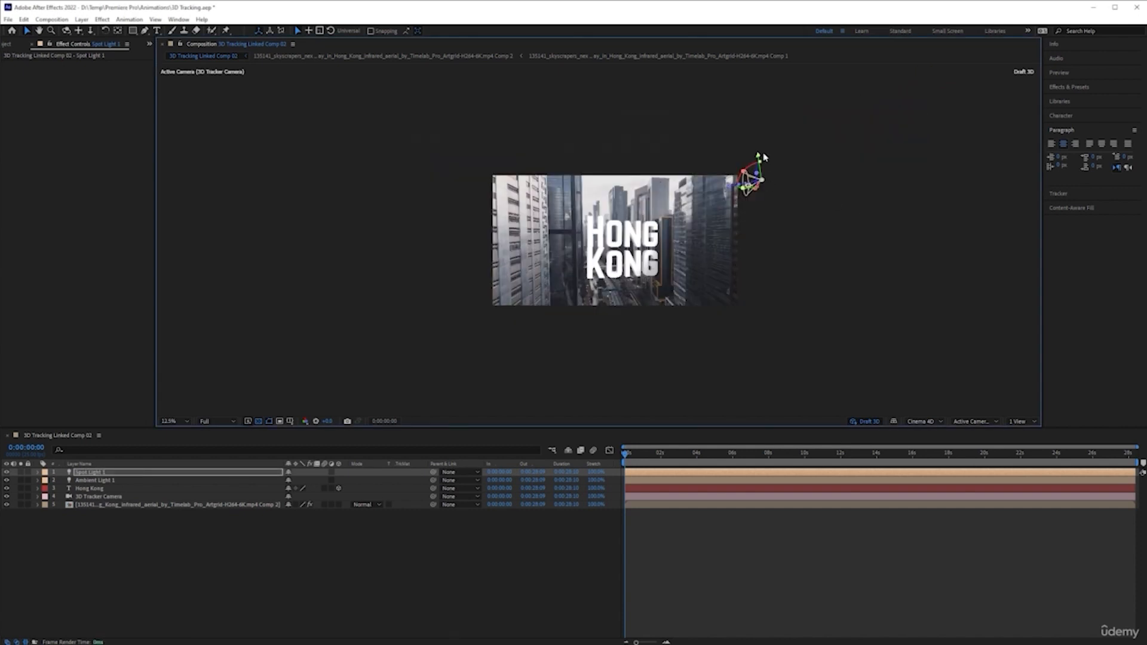
{"action": "left_click_drag", "start_coordinate": [760, 152], "coordinate": [738, 142]}
{"action": "mouse_move", "coordinate": [730, 183]}
{"action": "left_mouse_down"}
{"action": "mouse_move", "coordinate": [651, 210]}
{"action": "mouse_move", "coordinate": [711, 194]}
{"action": "left_mouse_up"}
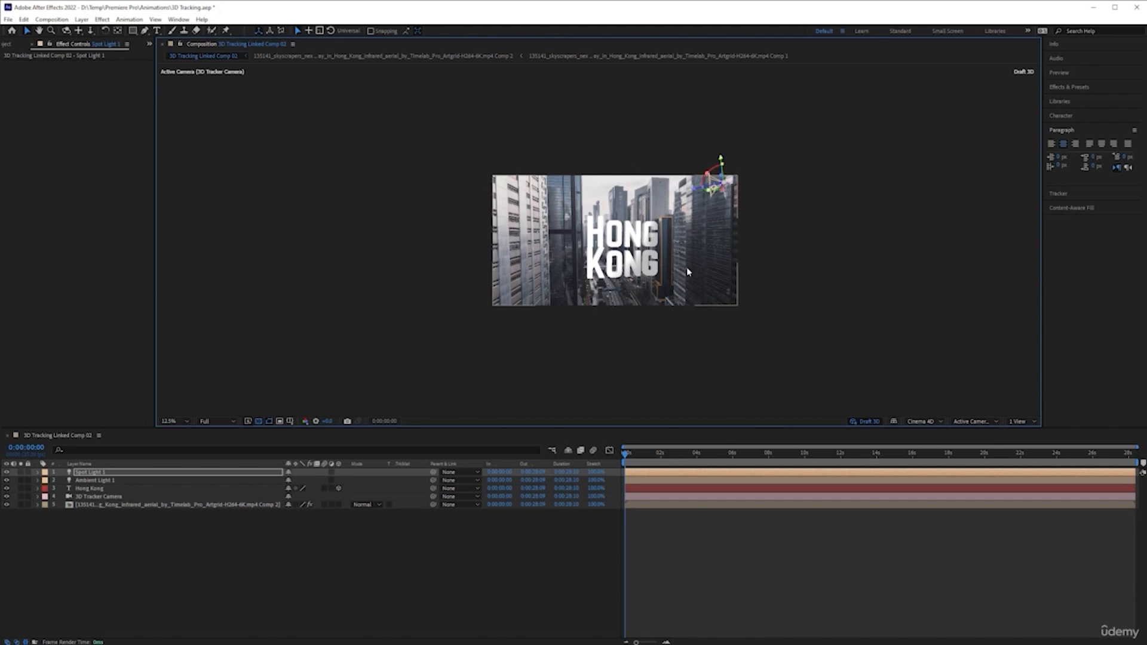
- Go to time 0:00:00:05, fit the composition in view, and shift the spot light farther from the text
{"action": "mouse_move", "coordinate": [626, 457]}
{"action": "left_mouse_down"}
{"action": "mouse_move", "coordinate": [702, 462]}
{"action": "mouse_move", "coordinate": [627, 460]}
{"action": "left_mouse_up"}
{"action": "left_click", "coordinate": [174, 421]}
{"action": "left_click", "coordinate": [177, 507]}
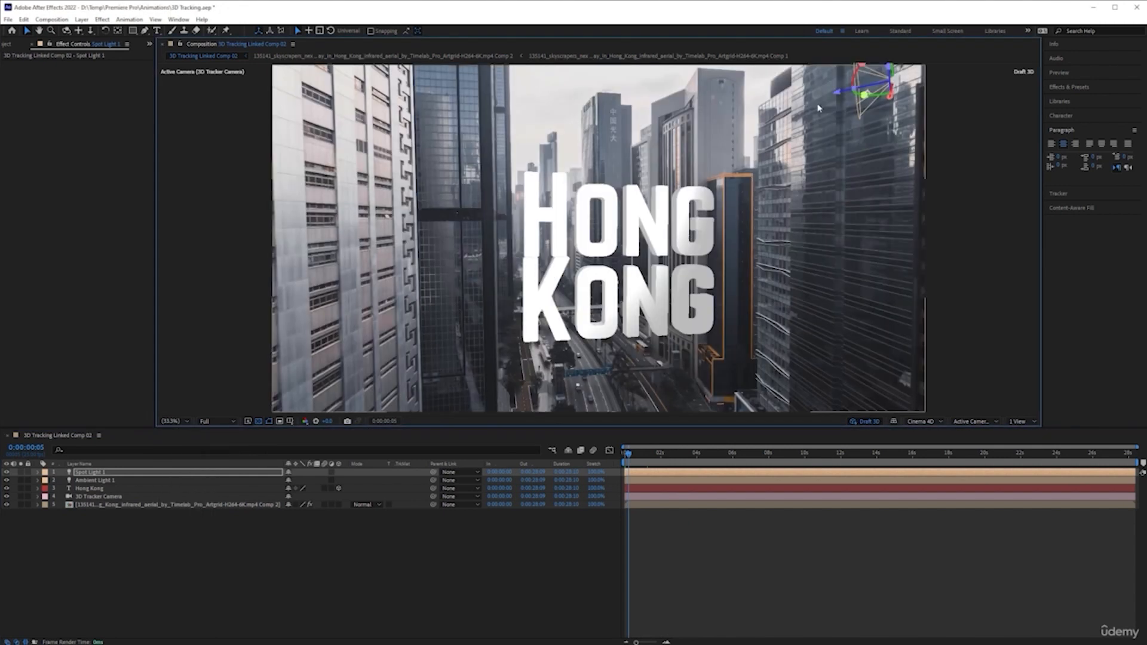
{"action": "left_click_drag", "start_coordinate": [839, 94], "coordinate": [888, 87]}
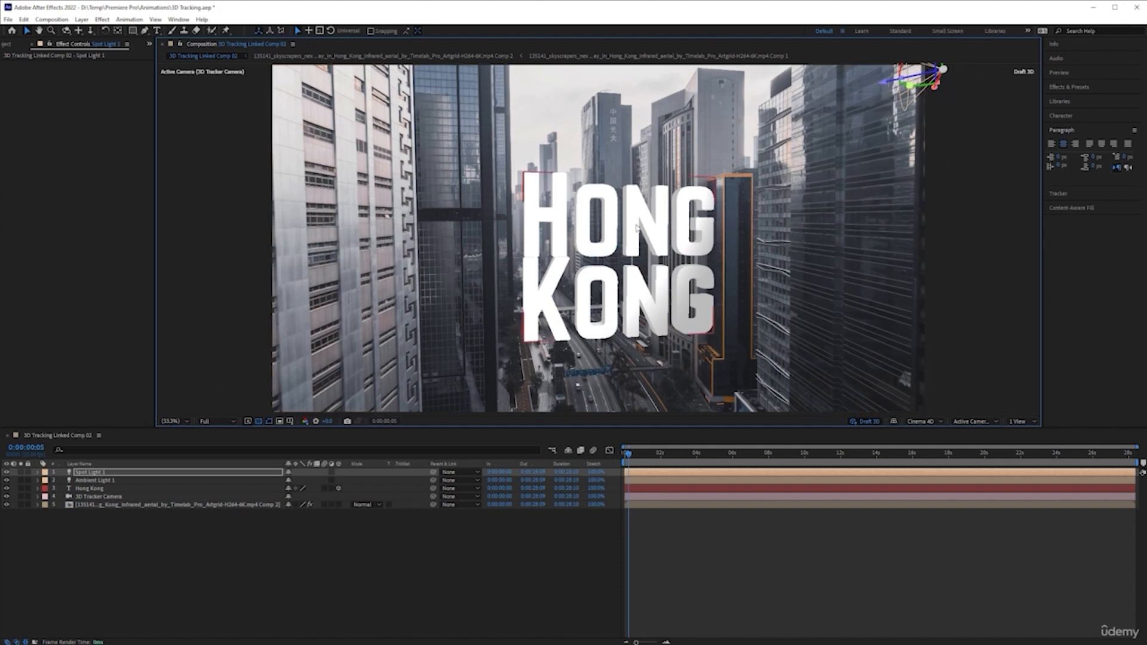
- In the Hong Kong text's geometry options, set the extrusion depth to 37 and the bevel style to Angular
{"action": "left_click", "coordinate": [37, 489]}
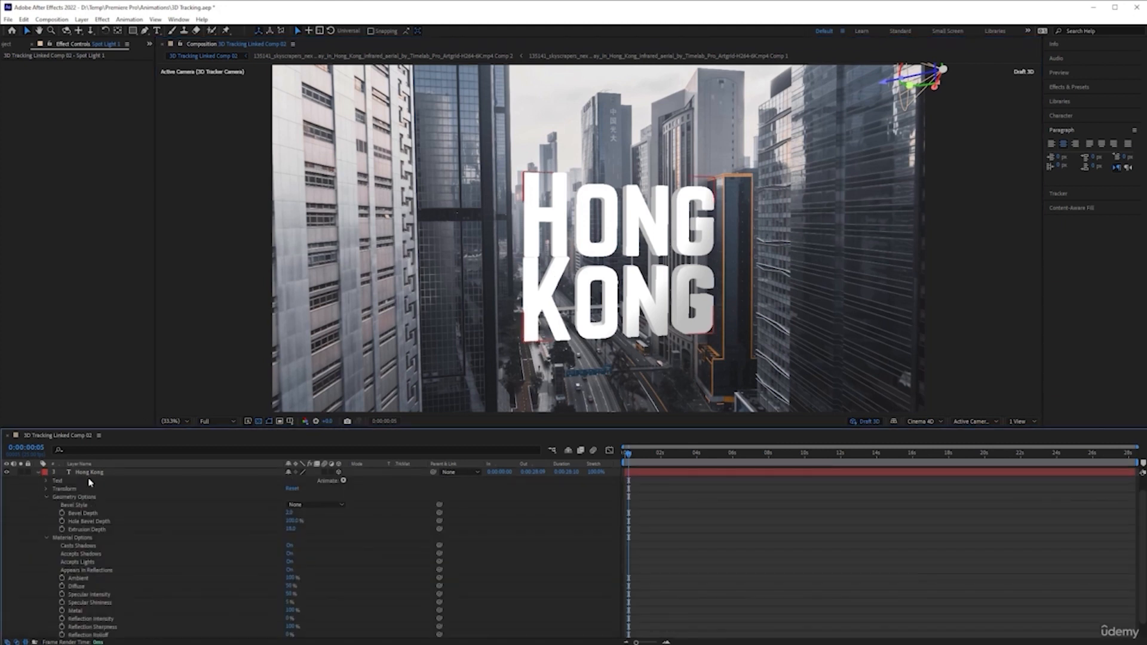
{"action": "scroll", "coordinate": [149, 536], "scroll_direction": "down", "scroll_amount": 1}
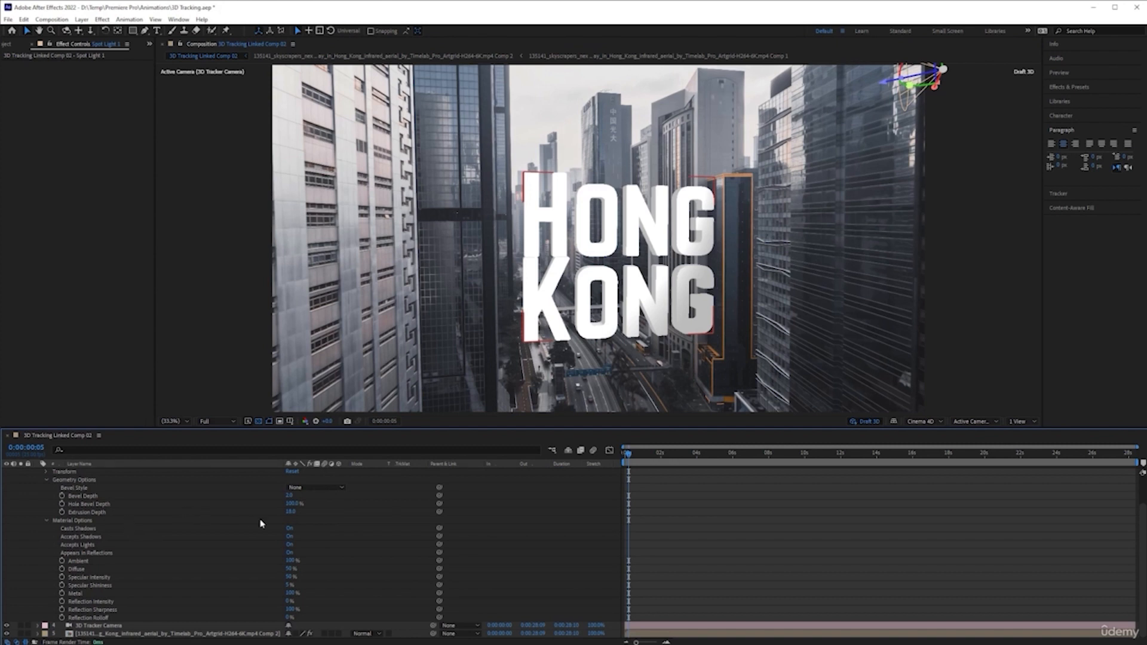
{"action": "mouse_move", "coordinate": [291, 513]}
{"action": "left_mouse_down"}
{"action": "mouse_move", "coordinate": [547, 502]}
{"action": "mouse_move", "coordinate": [309, 524]}
{"action": "left_mouse_up"}
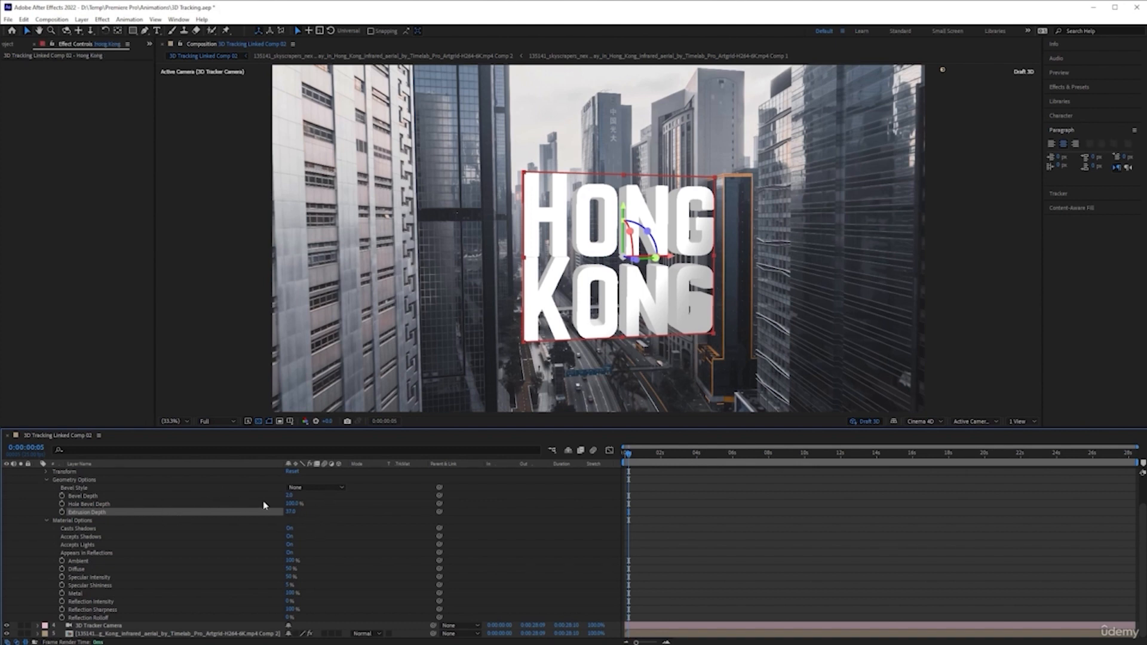
{"action": "left_click", "coordinate": [322, 488]}
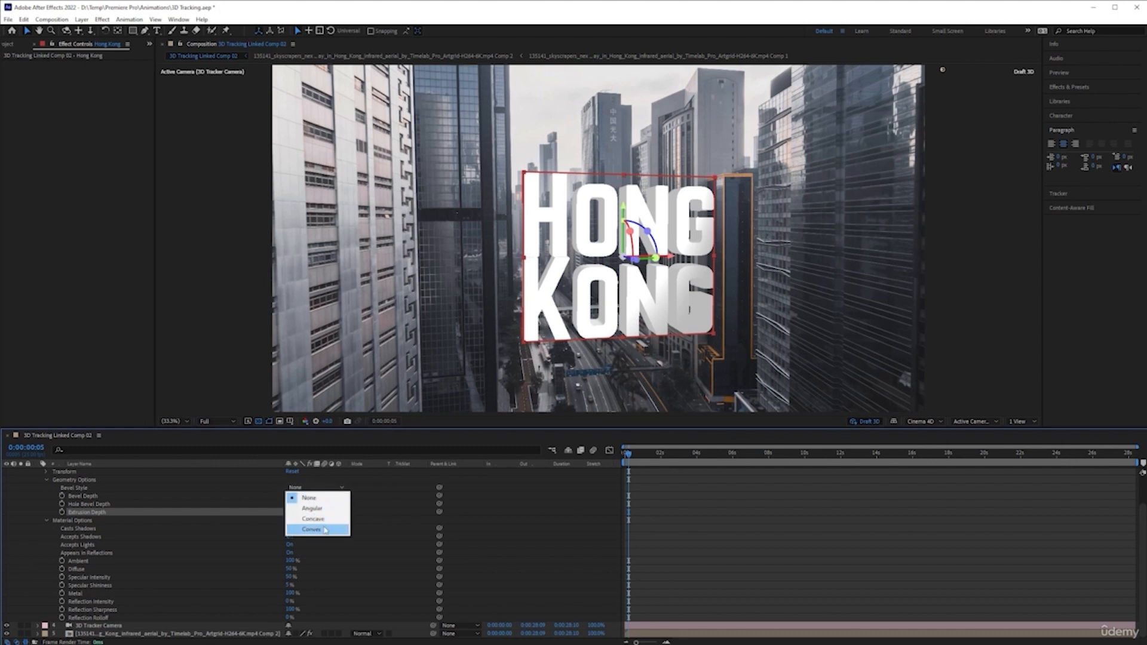
{"action": "left_click", "coordinate": [321, 509]}
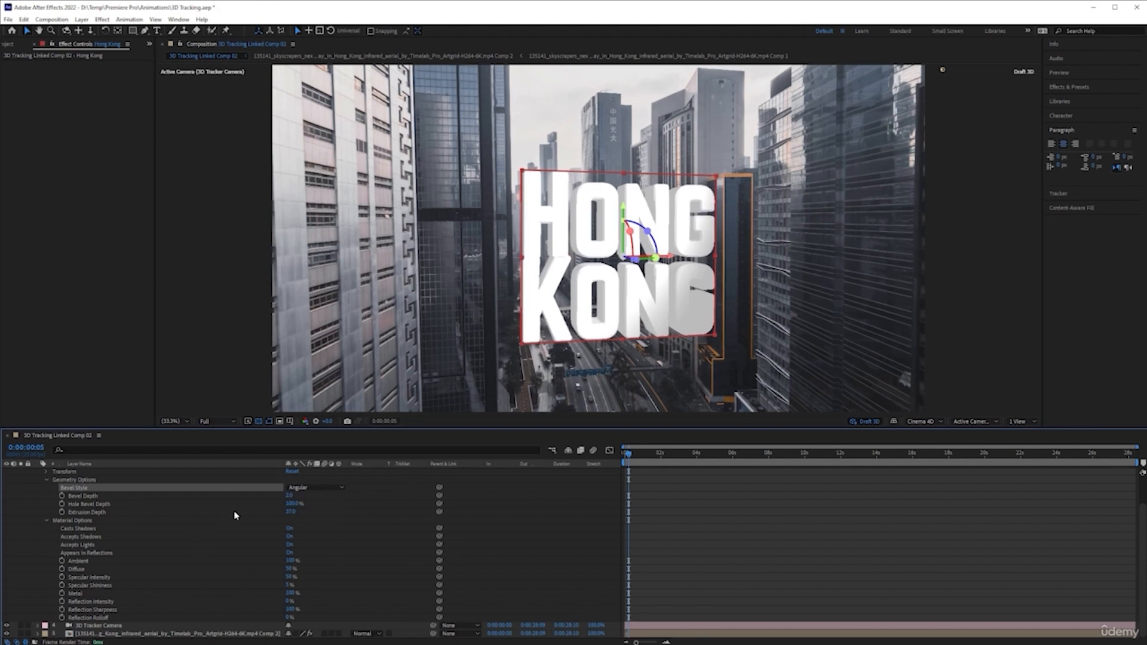
- Examine the bevelled letters up close with Draft 3D off and on, and at Quarter and Full preview resolution
{"action": "scroll", "coordinate": [588, 258], "scroll_direction": "up", "scroll_amount": 3}
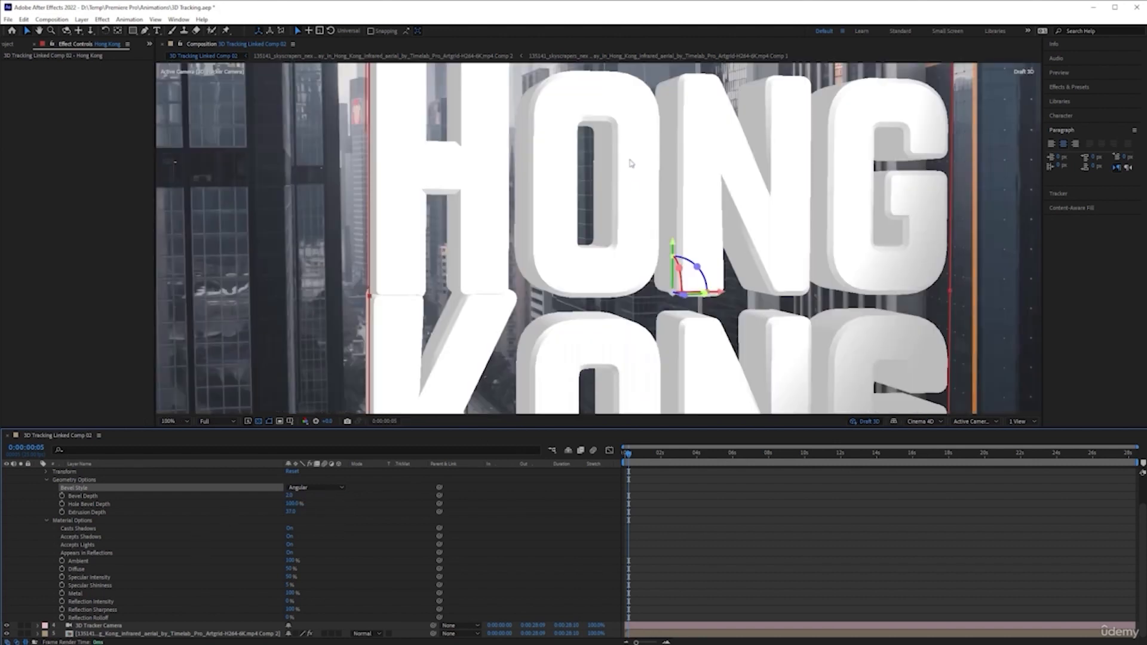
{"action": "left_click", "coordinate": [877, 425]}
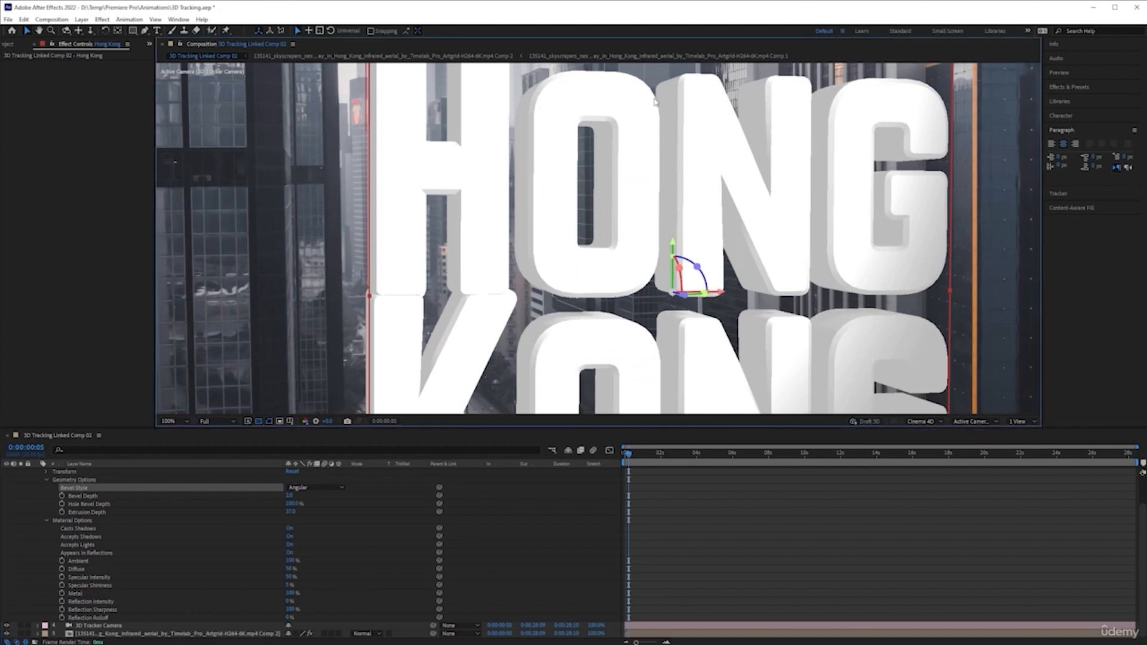
{"action": "left_click", "coordinate": [867, 422]}
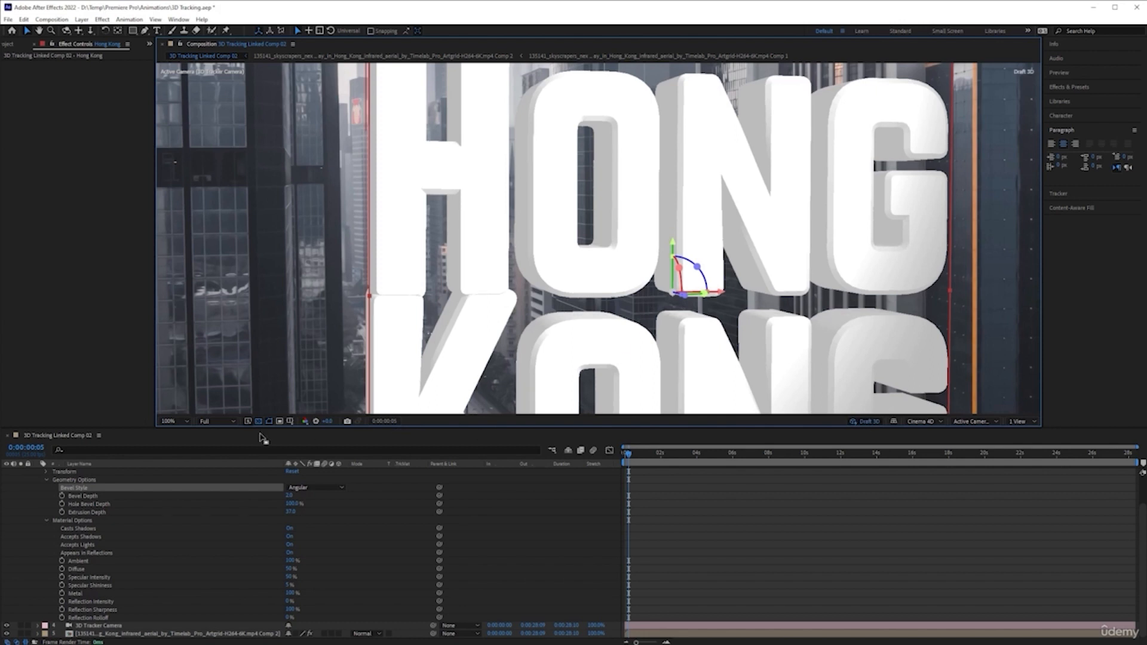
{"action": "left_click", "coordinate": [228, 422]}
{"action": "left_click", "coordinate": [225, 476]}
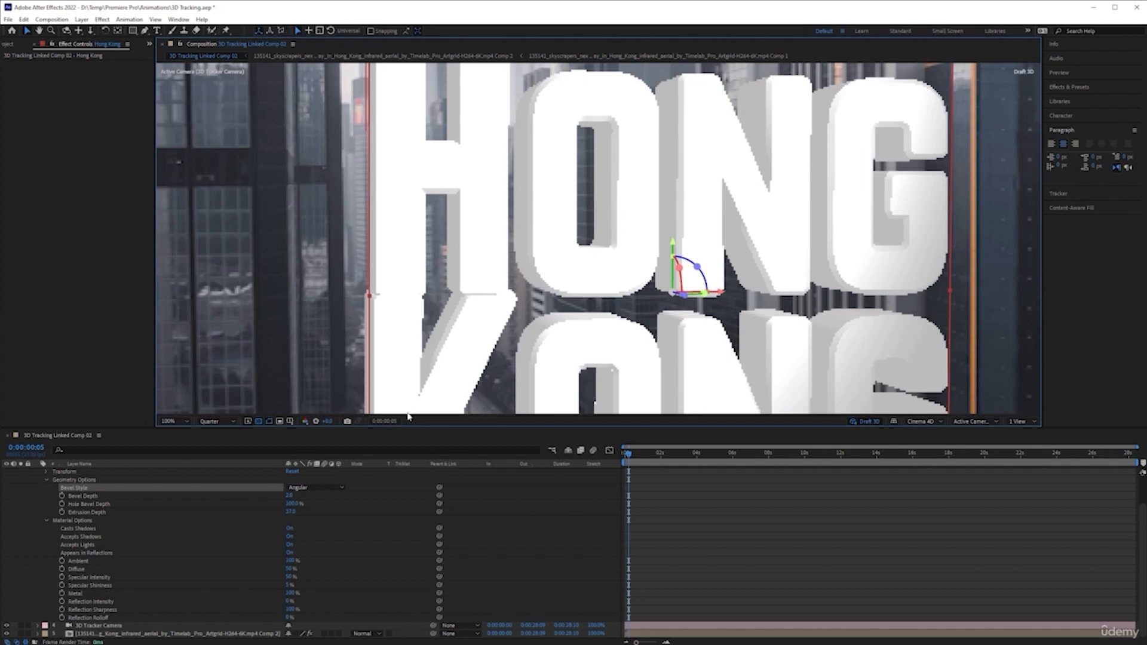
{"action": "left_click", "coordinate": [226, 422]}
{"action": "left_click", "coordinate": [226, 446]}
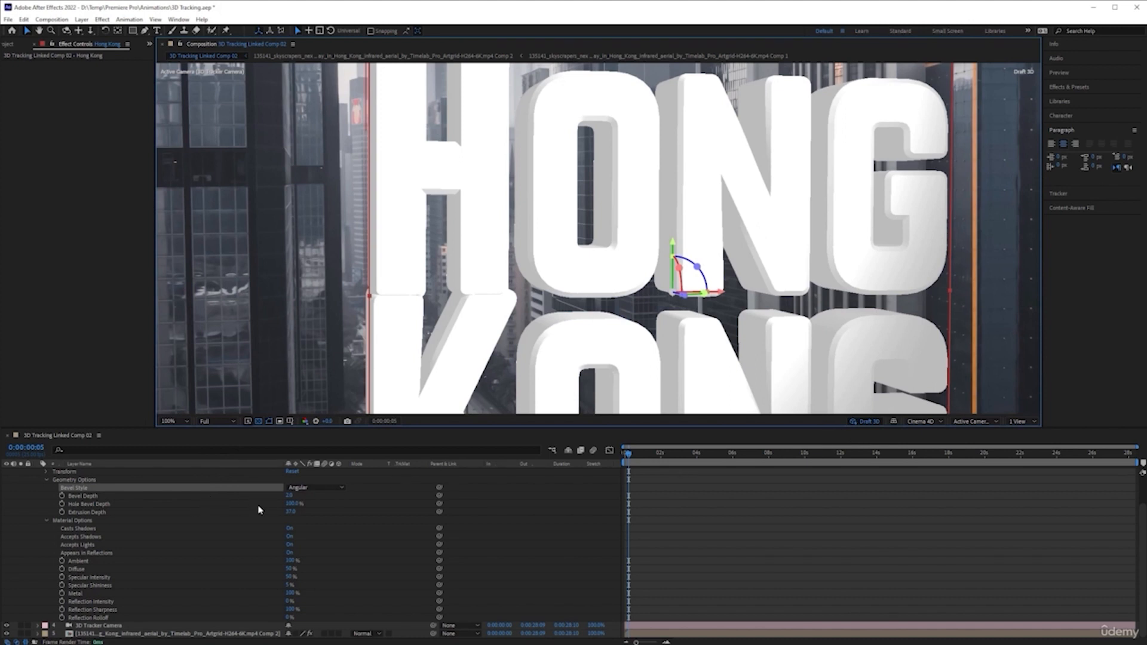
- Set the Hong Kong text's bevel depth to about 4.1, extrusion depth to about 14 and bevel style to Concave
{"action": "left_click_drag", "start_coordinate": [289, 498], "coordinate": [300, 497]}
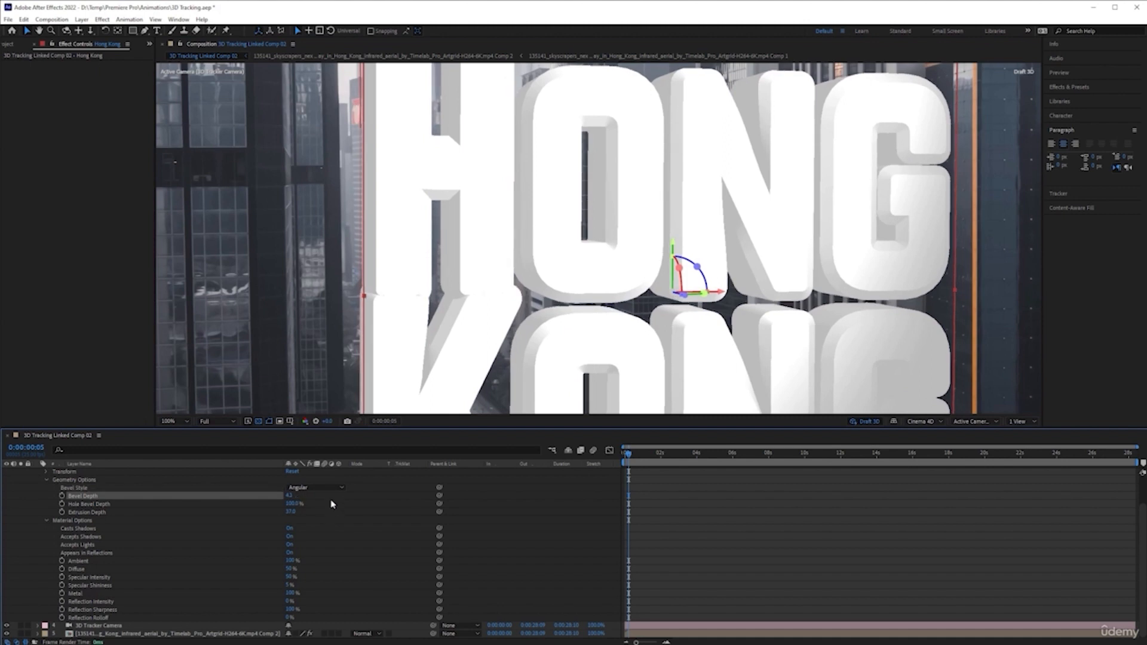
{"action": "left_click_drag", "start_coordinate": [291, 512], "coordinate": [280, 512]}
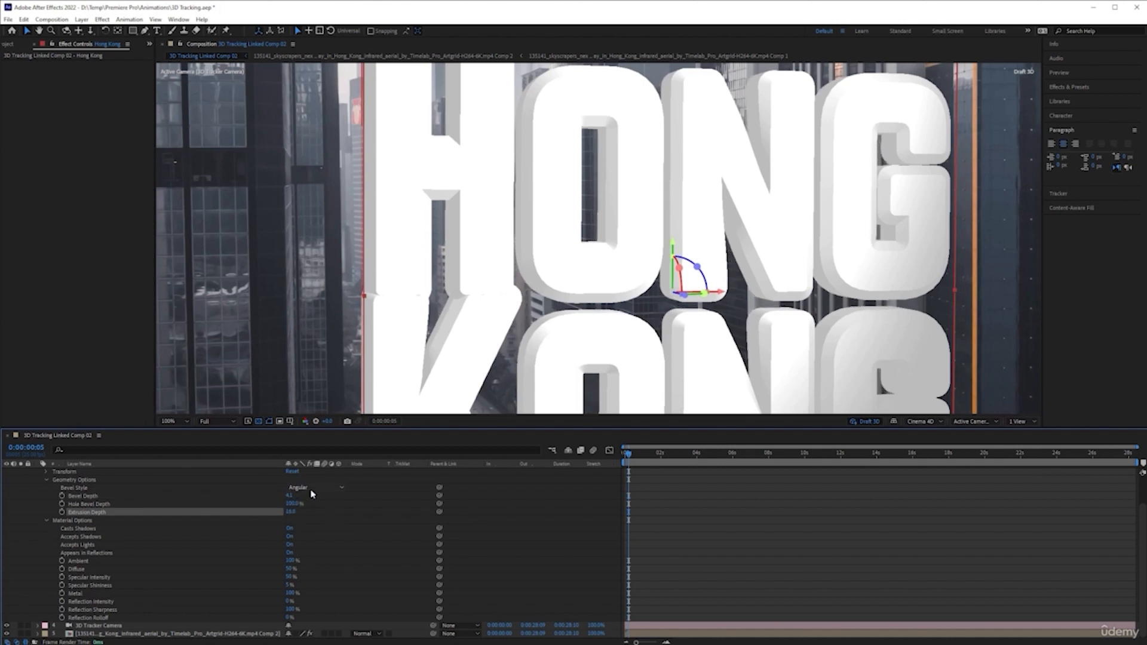
{"action": "left_click", "coordinate": [314, 488]}
{"action": "left_click", "coordinate": [326, 522]}
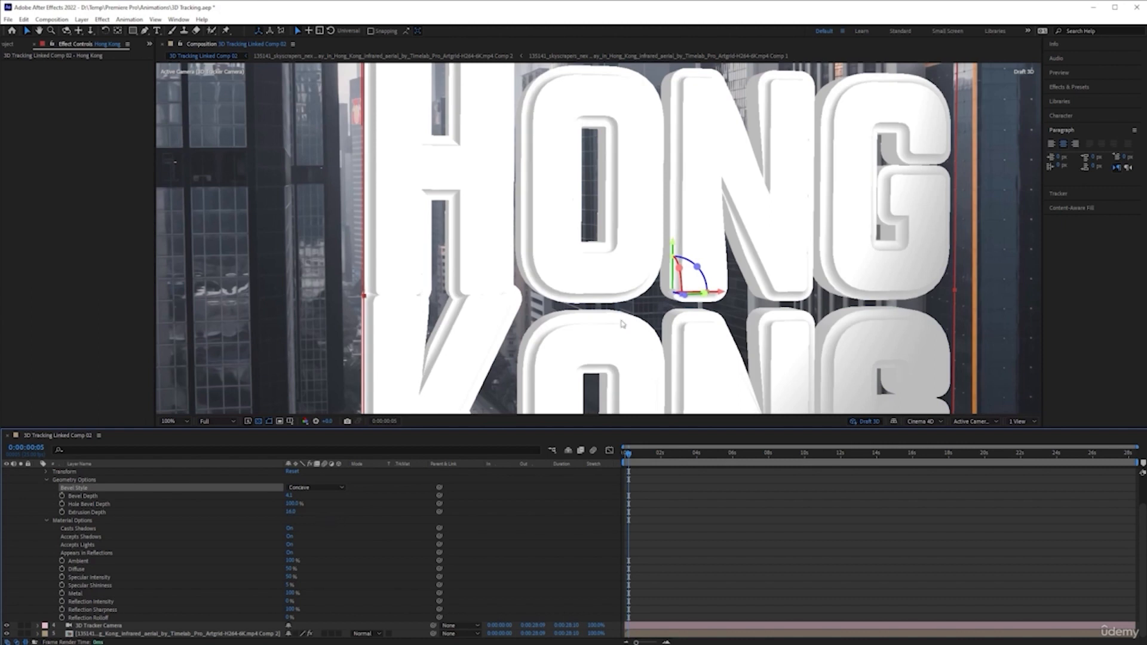
- Set the Hong Kong text's bevel style to Convex and its bevel depth to 2
{"action": "left_click", "coordinate": [313, 488]}
{"action": "left_click", "coordinate": [319, 531]}
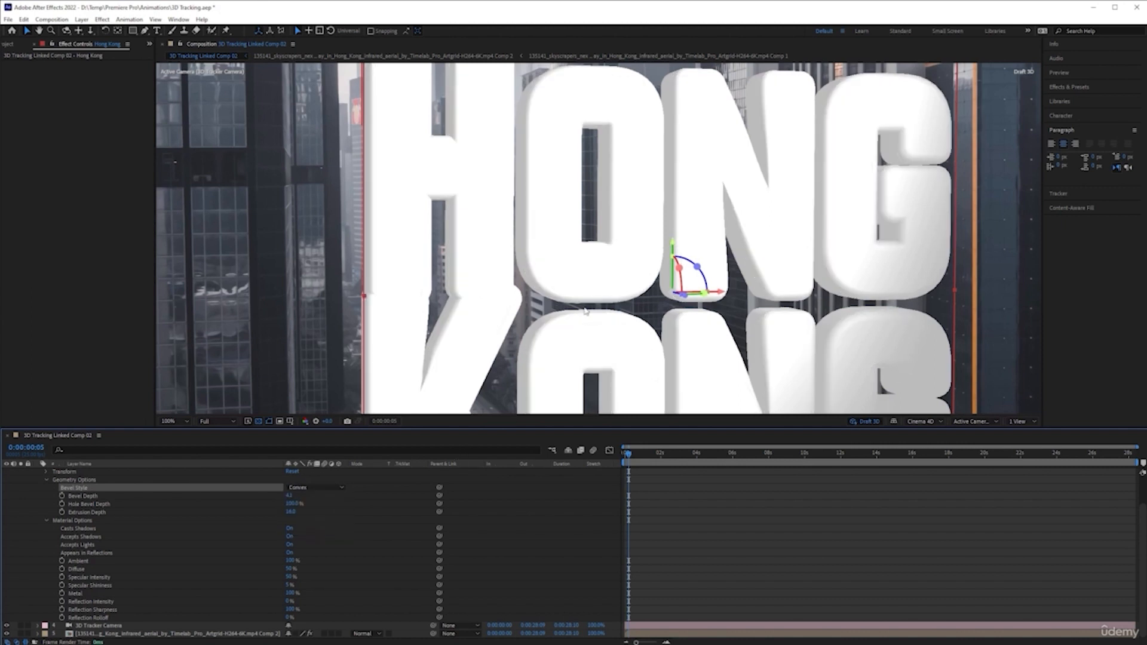
{"action": "left_click", "coordinate": [291, 496]}
{"action": "type", "text": "2"}
{"action": "key", "text": "Return"}
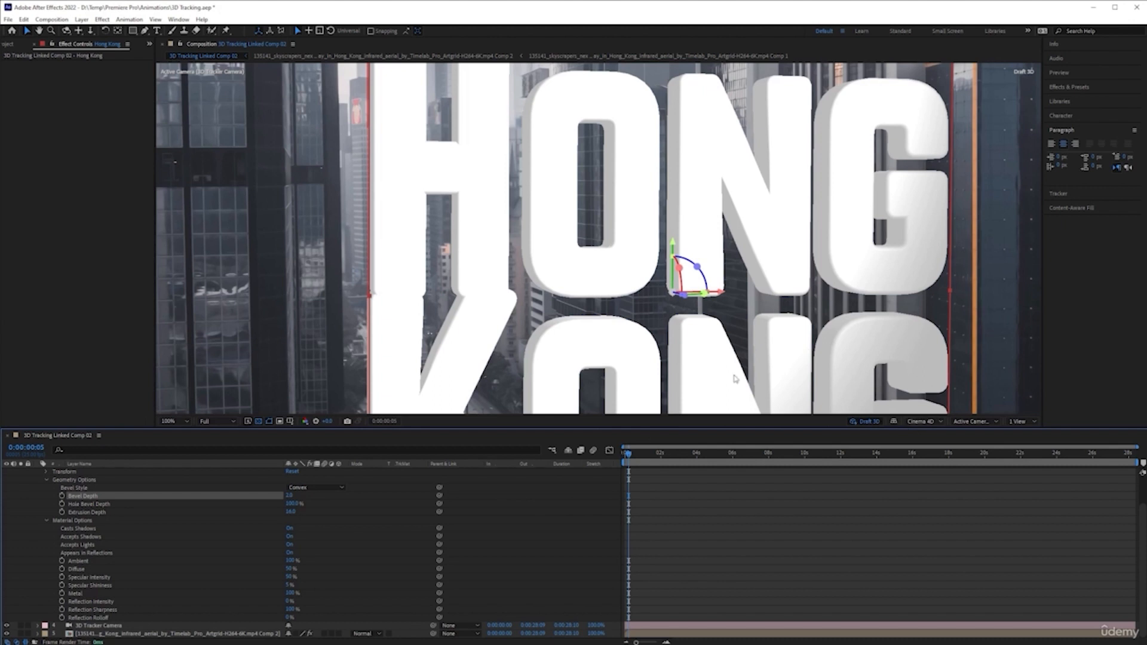
- At 0:00:00:00, increase the Hong Kong text's leading to separate its two lines slightly, and collapse and deselect the layer
{"action": "key", "text": "comma"}
{"action": "key", "text": "comma"}
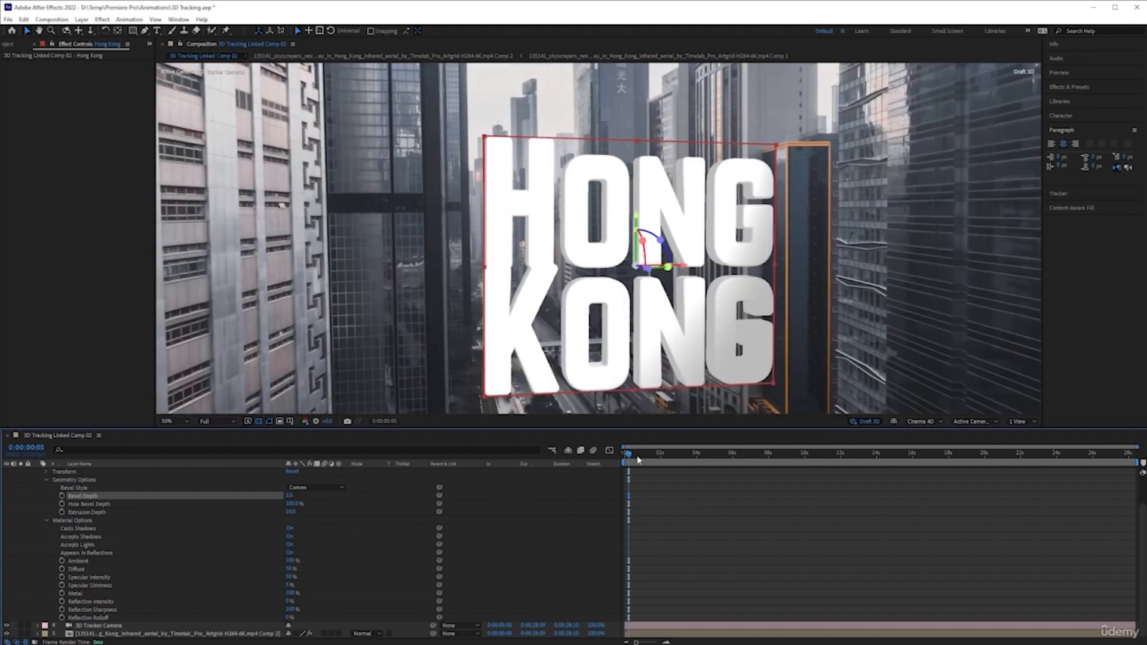
{"action": "mouse_move", "coordinate": [629, 458]}
{"action": "left_mouse_down"}
{"action": "mouse_move", "coordinate": [609, 458]}
{"action": "mouse_move", "coordinate": [640, 457]}
{"action": "left_mouse_up"}
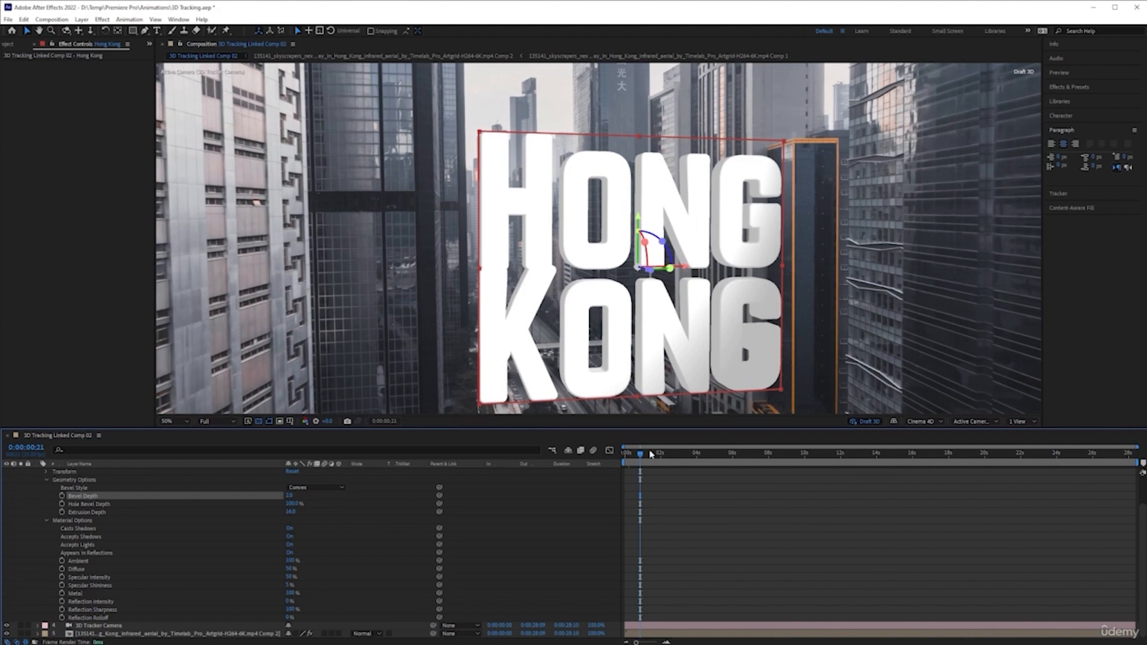
{"action": "left_click_drag", "start_coordinate": [643, 456], "coordinate": [620, 456]}
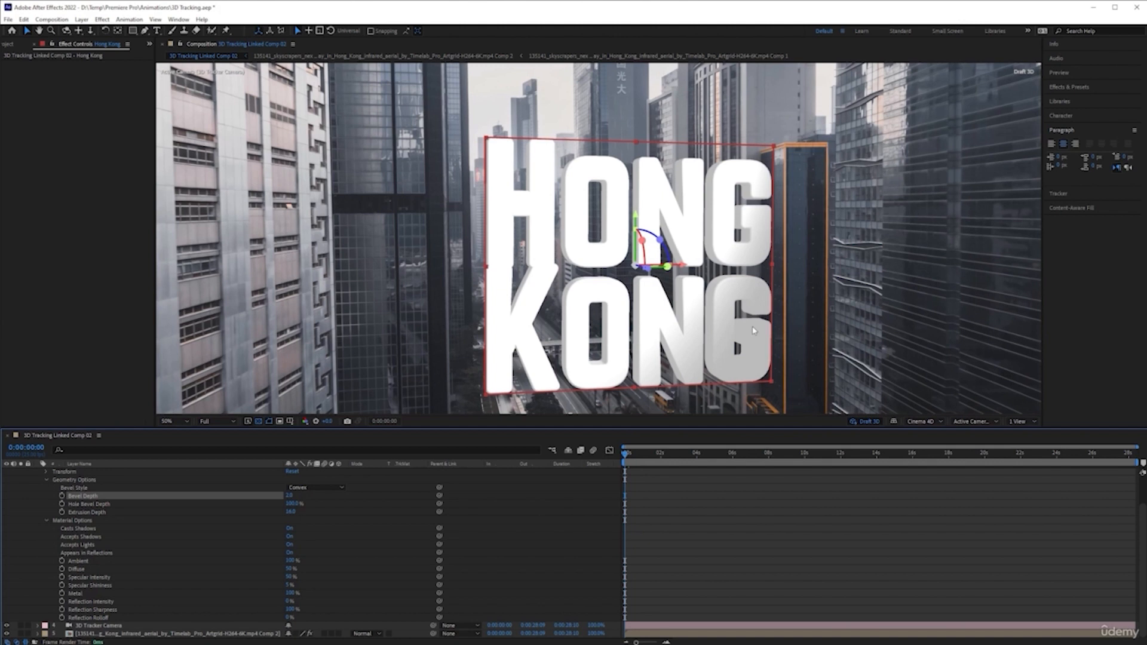
{"action": "left_click", "coordinate": [1062, 116]}
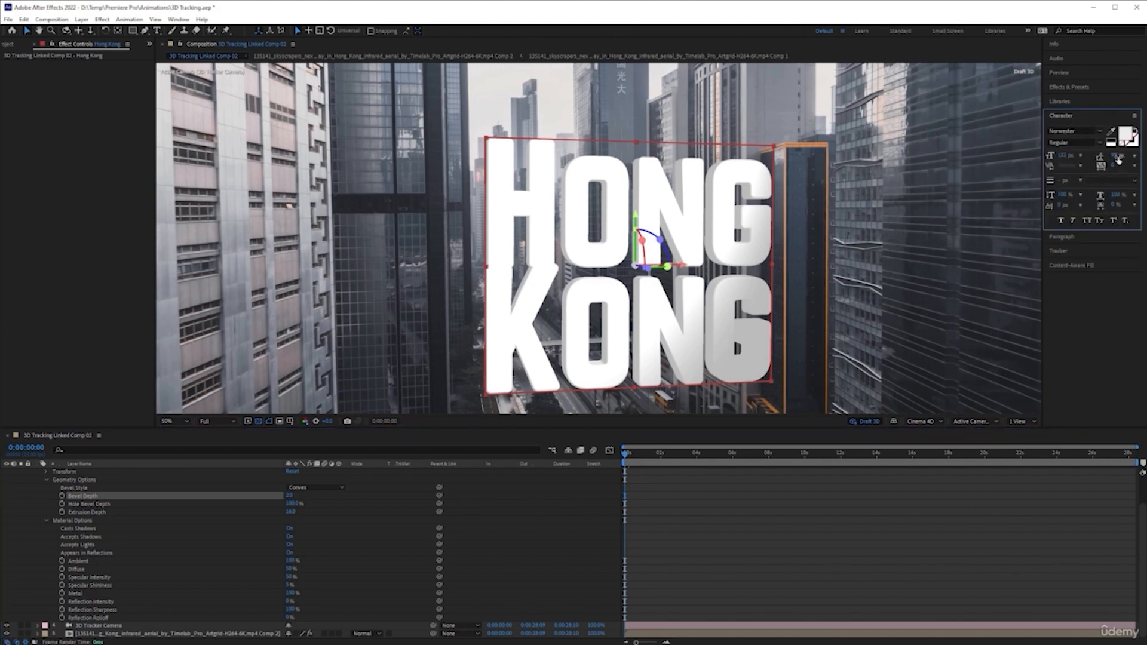
{"action": "left_click_drag", "start_coordinate": [1117, 156], "coordinate": [1123, 157]}
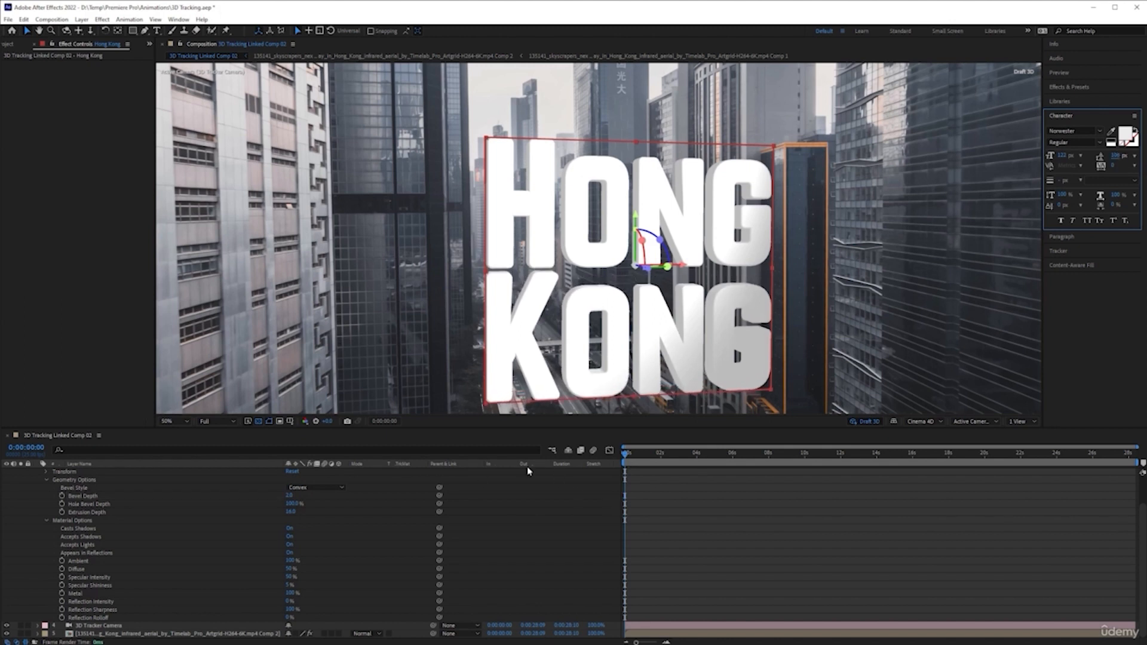
{"action": "scroll", "coordinate": [58, 504], "scroll_direction": "up", "scroll_amount": 2}
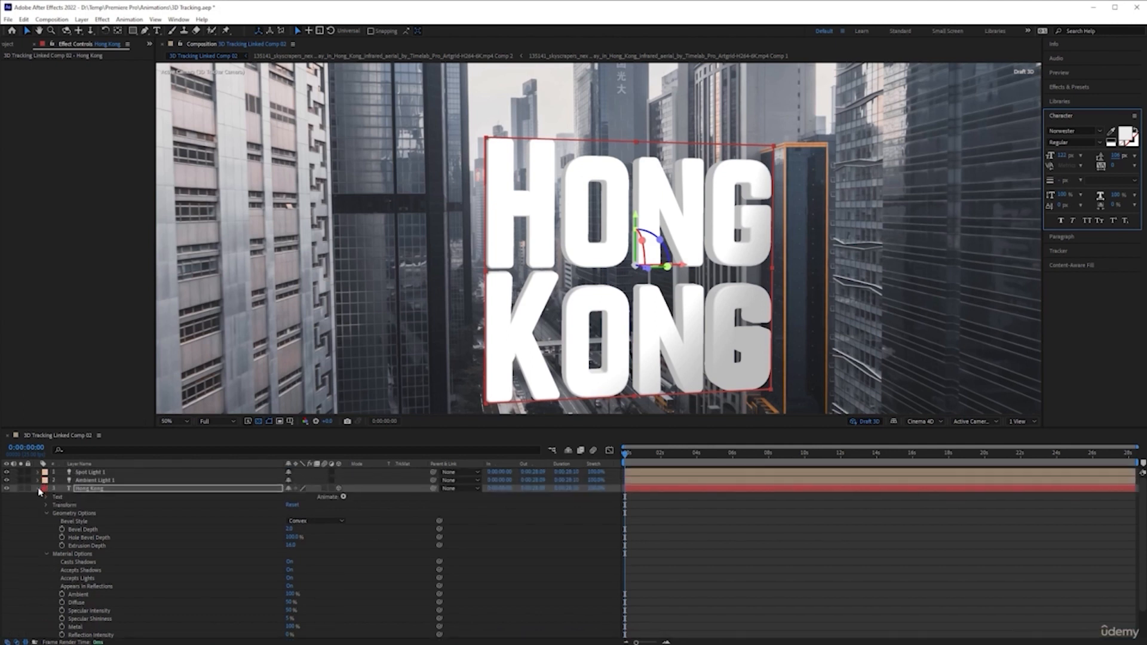
{"action": "left_click", "coordinate": [38, 489]}
{"action": "left_click", "coordinate": [685, 553]}
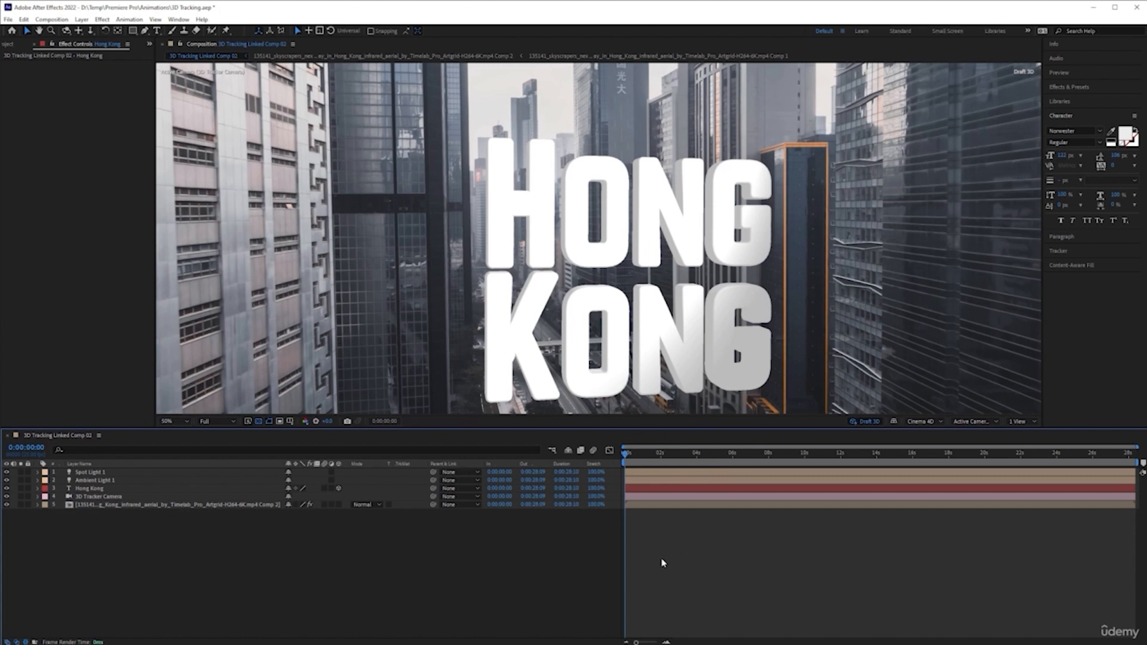
- Play the composition from the start and scrub ahead to 0:00:18:24 to check how the camera passes through the text
{"action": "key", "text": "space"}
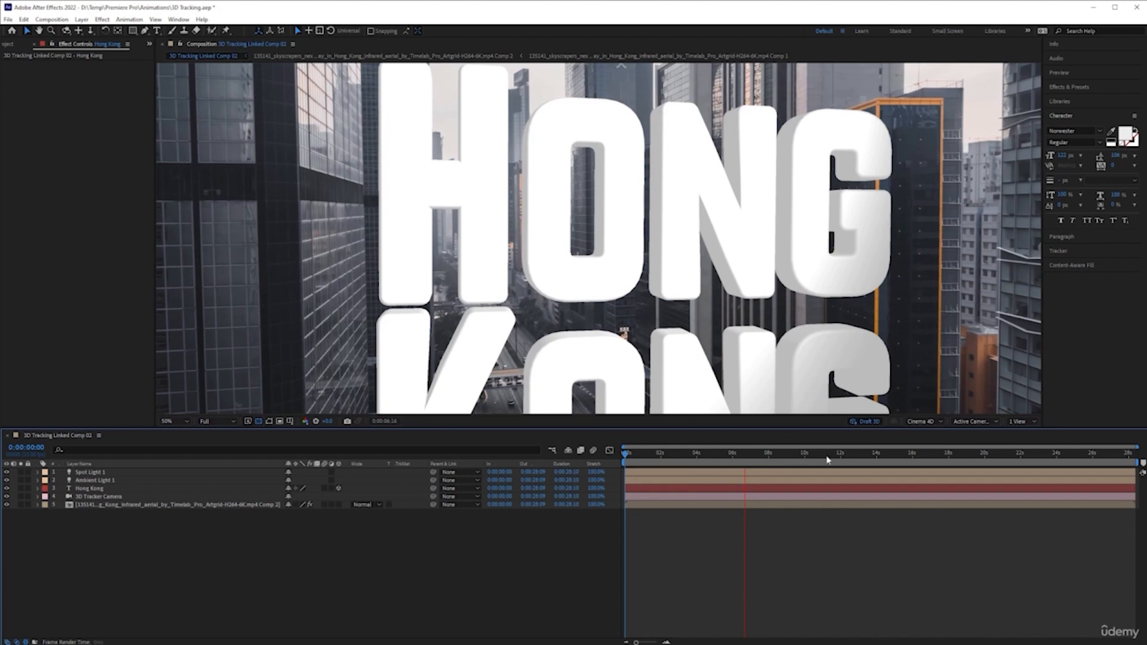
{"action": "left_click", "coordinate": [913, 456]}
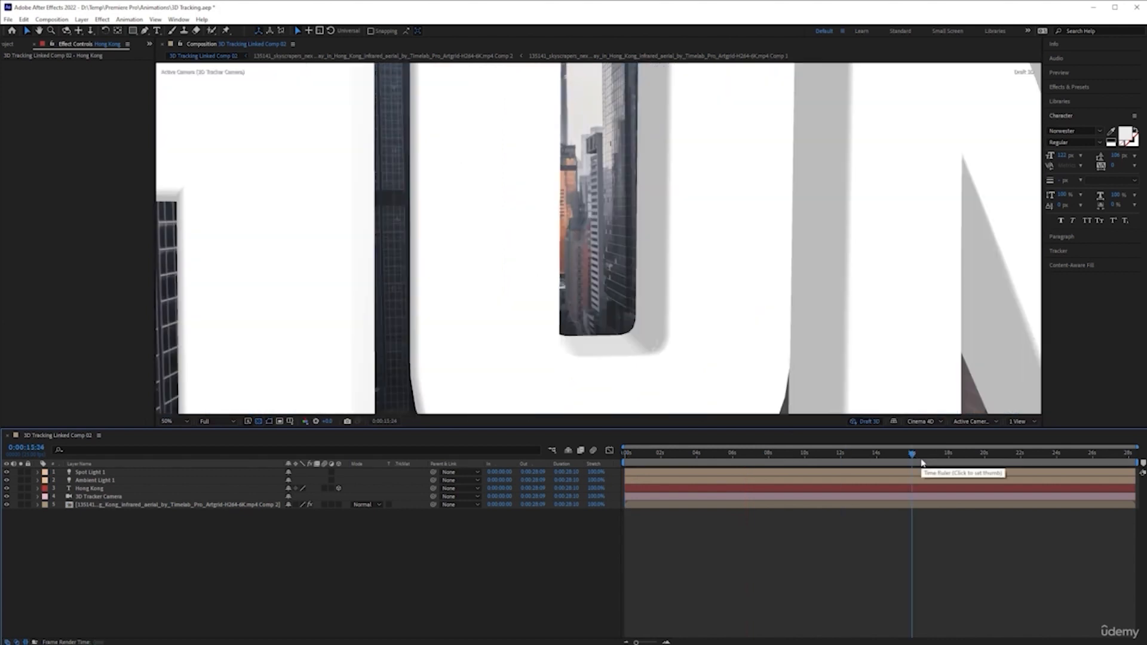
{"action": "left_click", "coordinate": [938, 456]}
{"action": "left_click_drag", "start_coordinate": [946, 457], "coordinate": [966, 456]}
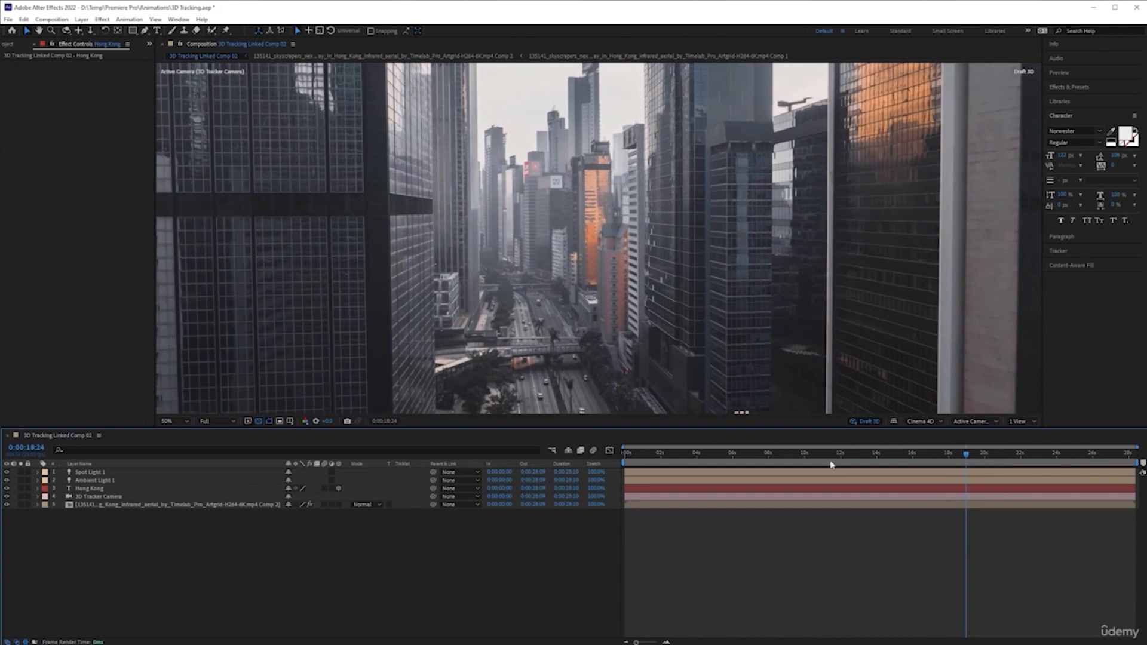
- Push the Hong Kong text farther back in depth at 0:00:12:10 and shift it slightly along X at about 0:00:16:13
{"action": "left_click", "coordinate": [119, 489]}
{"action": "scroll", "coordinate": [520, 305], "scroll_direction": "down", "scroll_amount": 2}
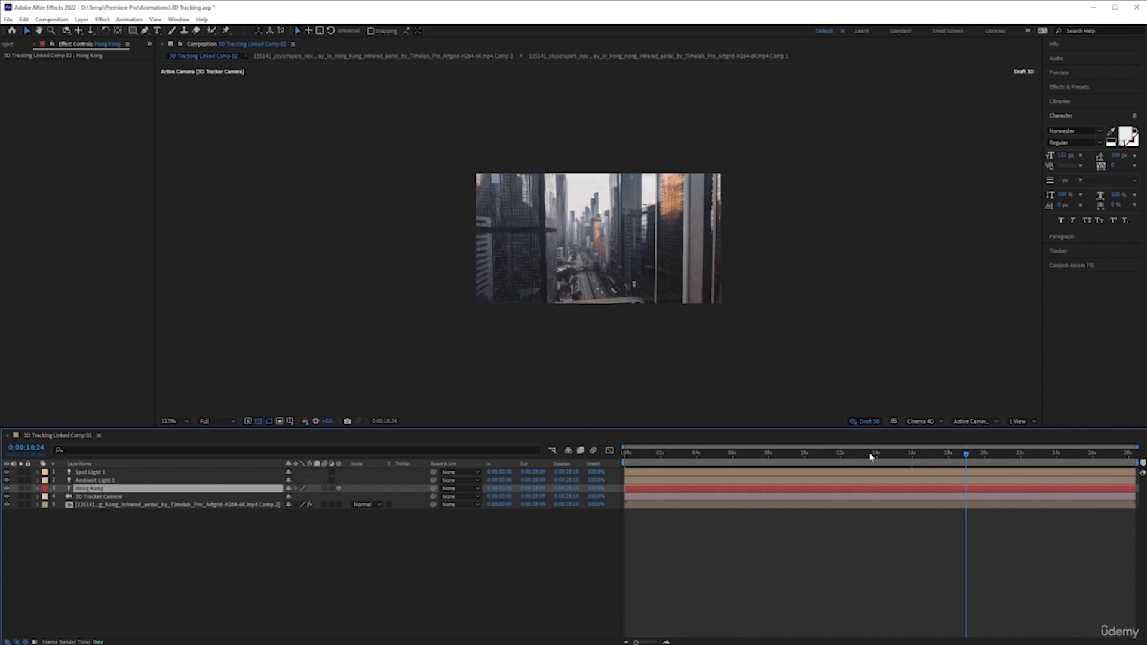
{"action": "left_click_drag", "start_coordinate": [870, 457], "coordinate": [848, 456]}
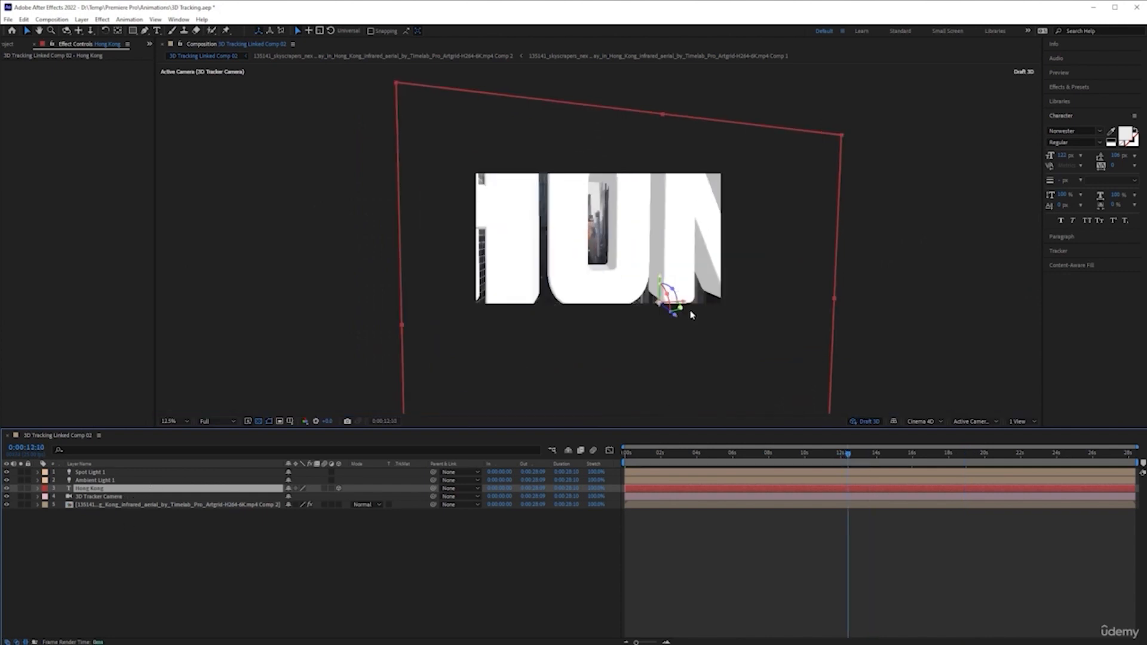
{"action": "left_click_drag", "start_coordinate": [679, 319], "coordinate": [610, 294]}
{"action": "left_click_drag", "start_coordinate": [848, 457], "coordinate": [925, 455]}
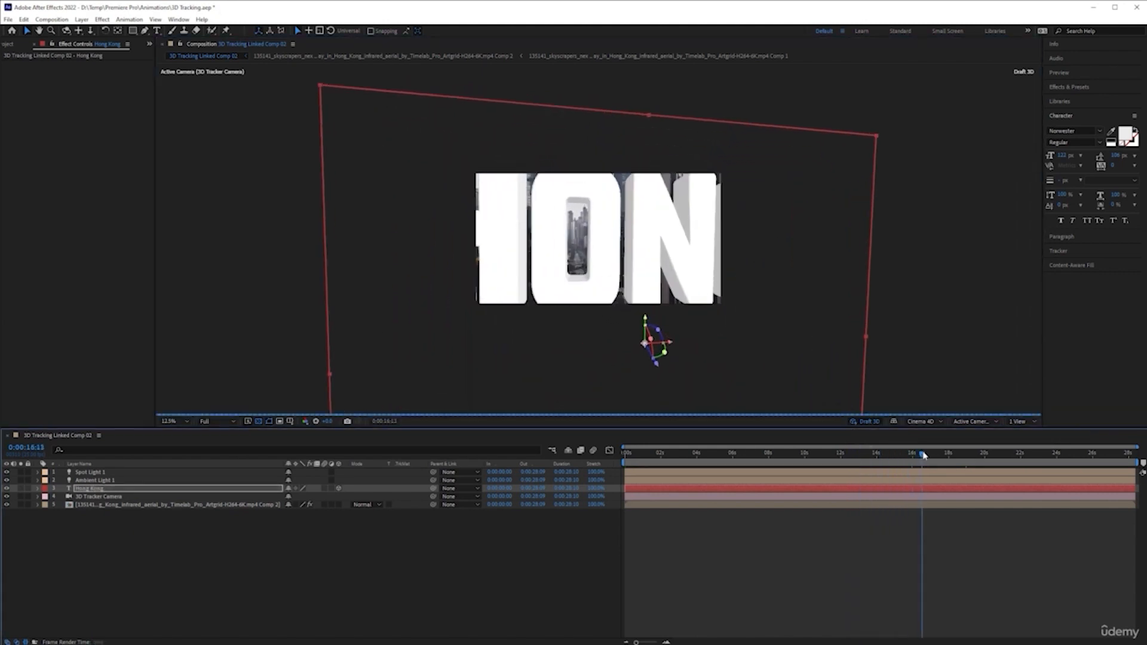
{"action": "left_click_drag", "start_coordinate": [674, 346], "coordinate": [696, 345]}
- Show the Title/Action Safe guides and shift the Hong Kong text rightward along X to line up the O's opening
{"action": "left_click", "coordinate": [290, 421]}
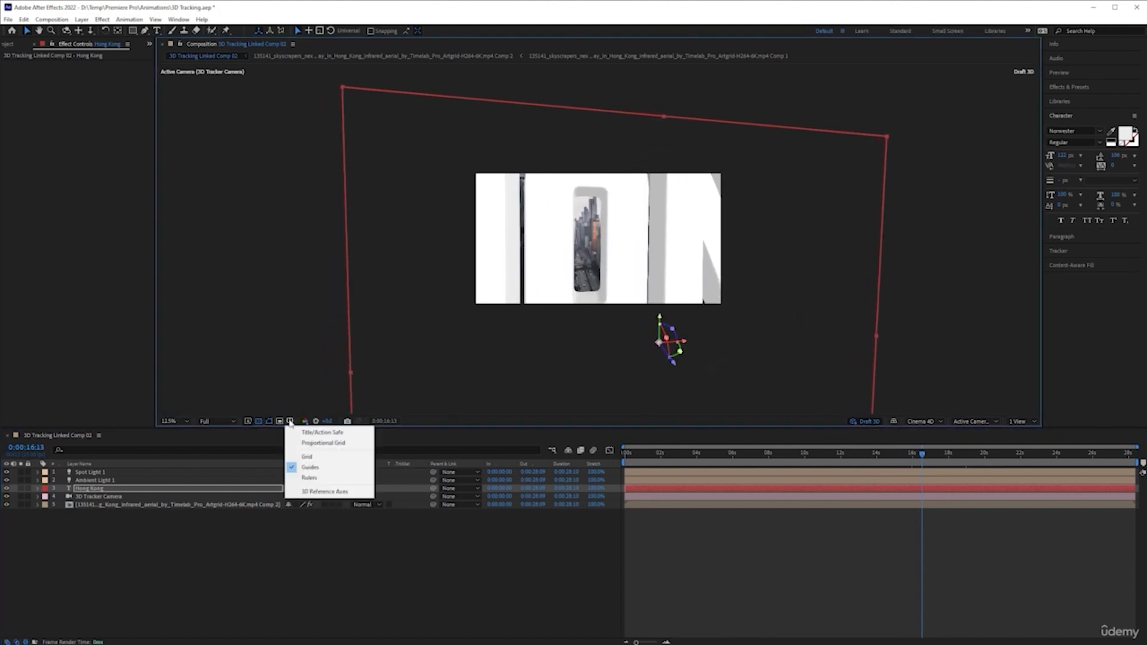
{"action": "left_click", "coordinate": [321, 434]}
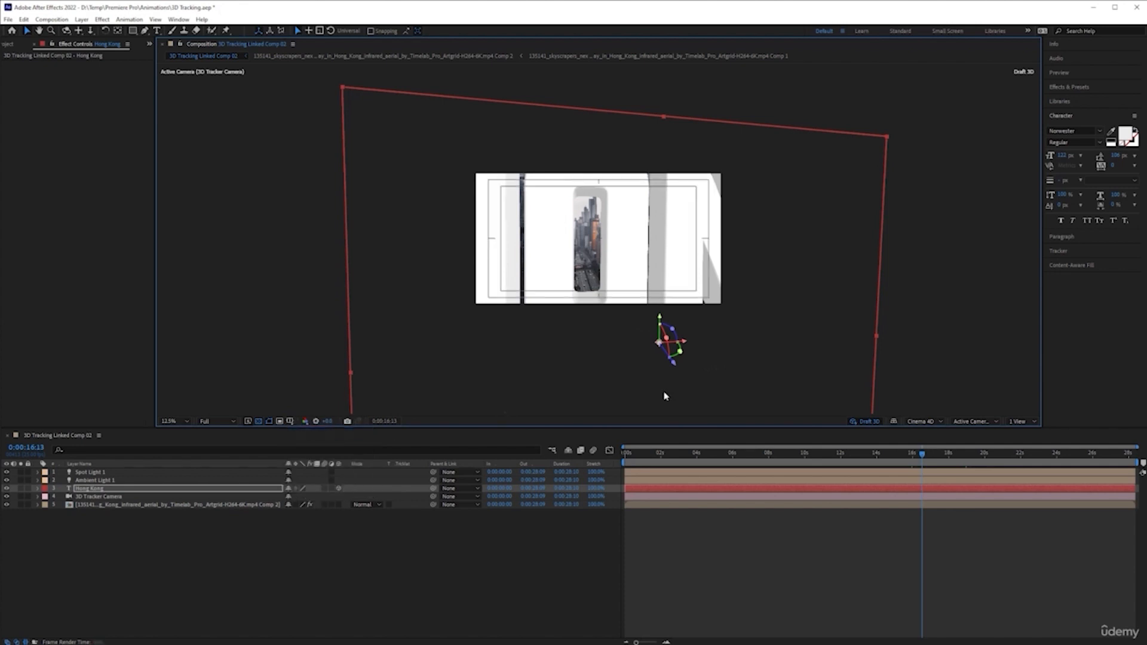
{"action": "left_click_drag", "start_coordinate": [682, 343], "coordinate": [697, 343]}
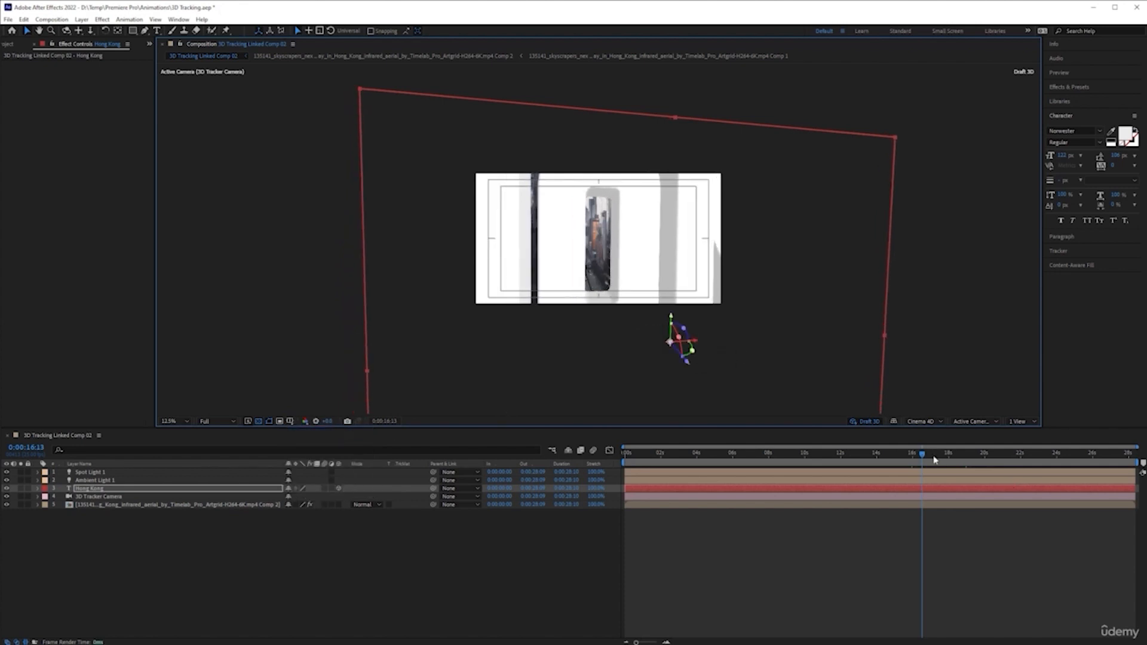
- Nudge the Hong Kong text leftward along X at 0:00:17:01 and scrub through to 0:00:20:05 to check the pass-through
{"action": "left_click_drag", "start_coordinate": [922, 455], "coordinate": [947, 455]}
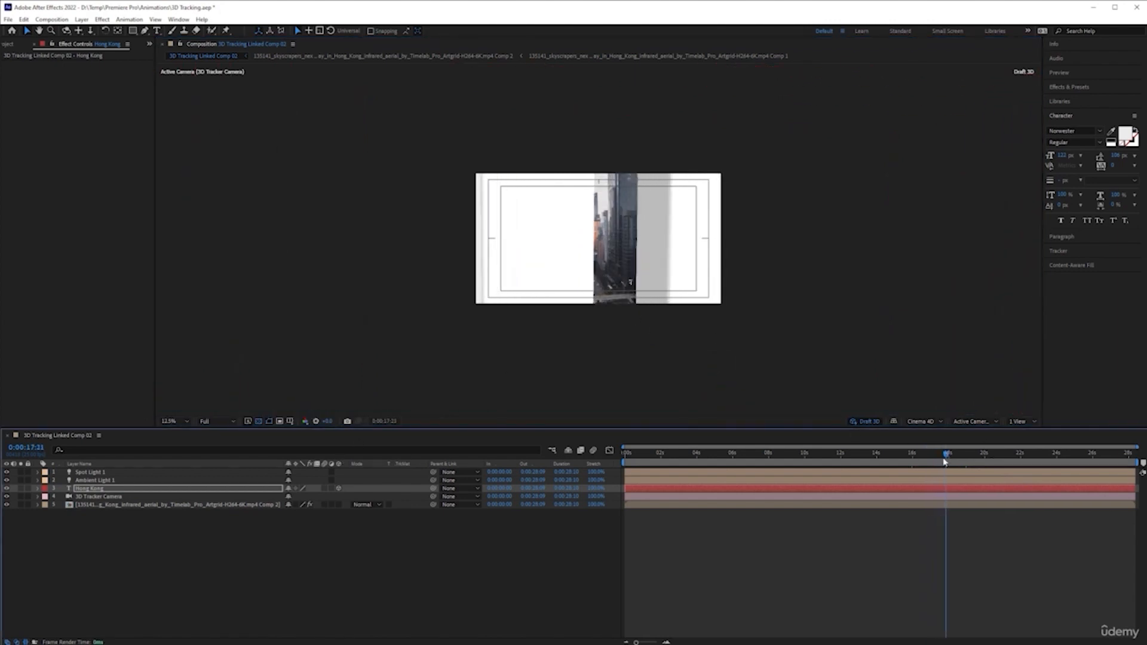
{"action": "left_click", "coordinate": [141, 491]}
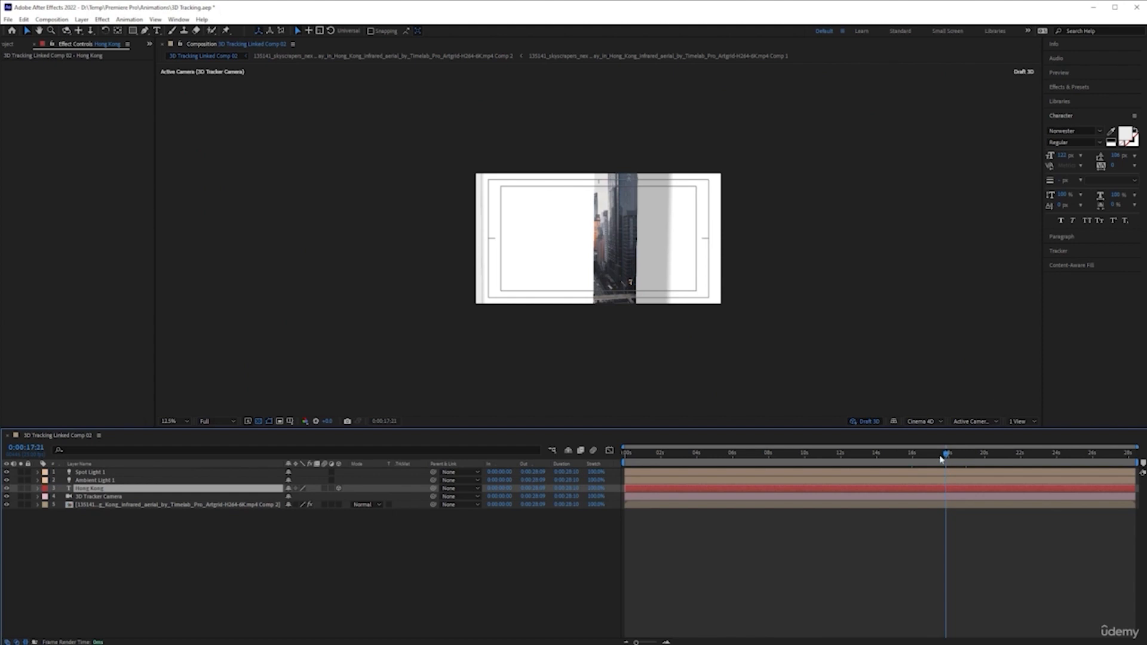
{"action": "left_click_drag", "start_coordinate": [948, 455], "coordinate": [933, 456]}
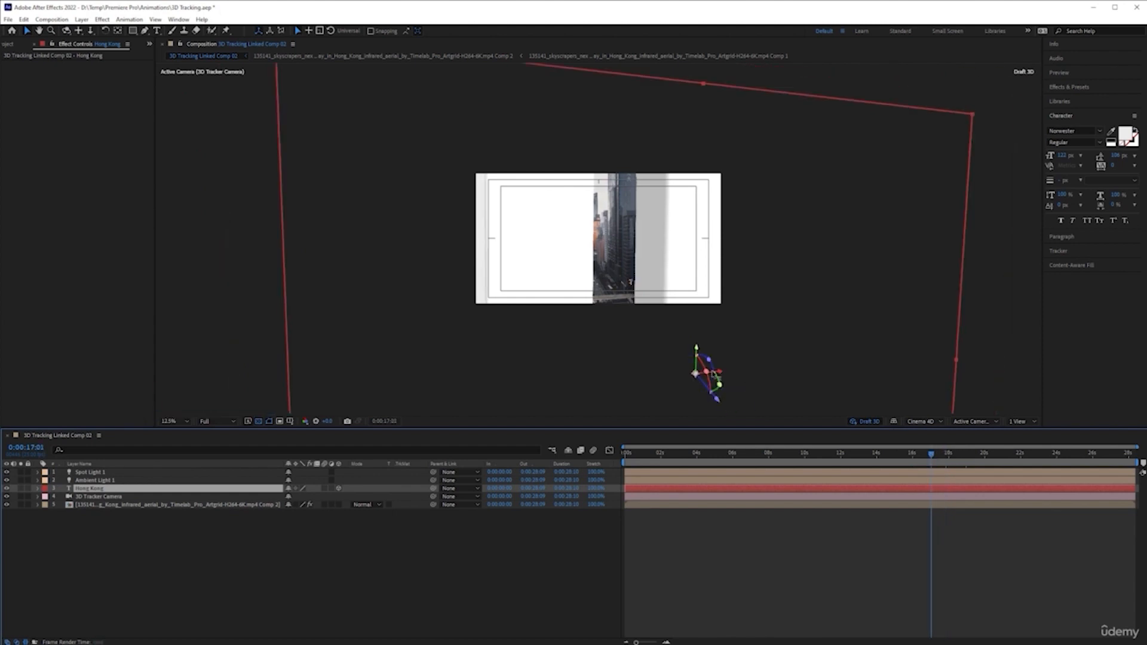
{"action": "left_click_drag", "start_coordinate": [723, 377], "coordinate": [687, 371]}
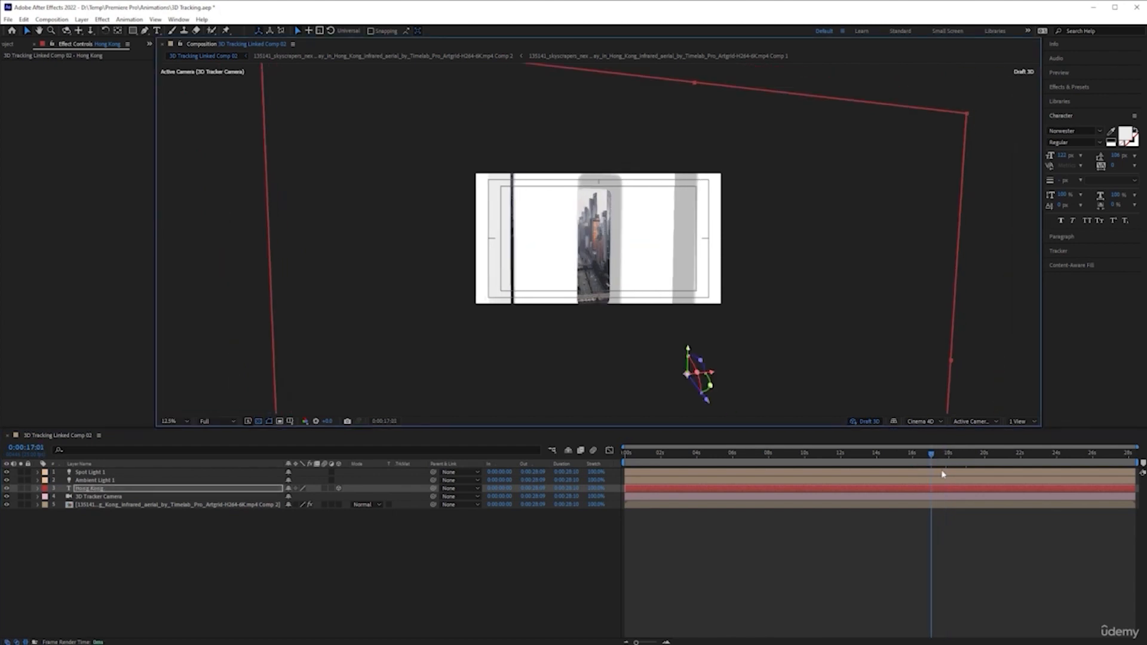
{"action": "left_click_drag", "start_coordinate": [932, 457], "coordinate": [989, 457]}
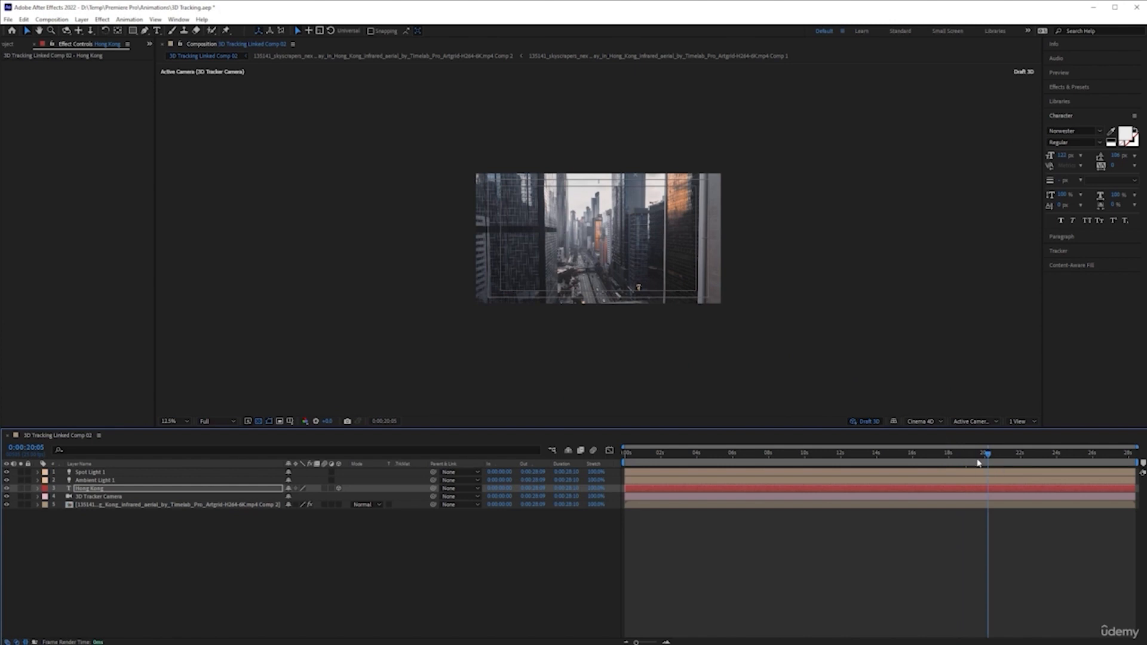
{"action": "left_click_drag", "start_coordinate": [987, 457], "coordinate": [960, 457]}
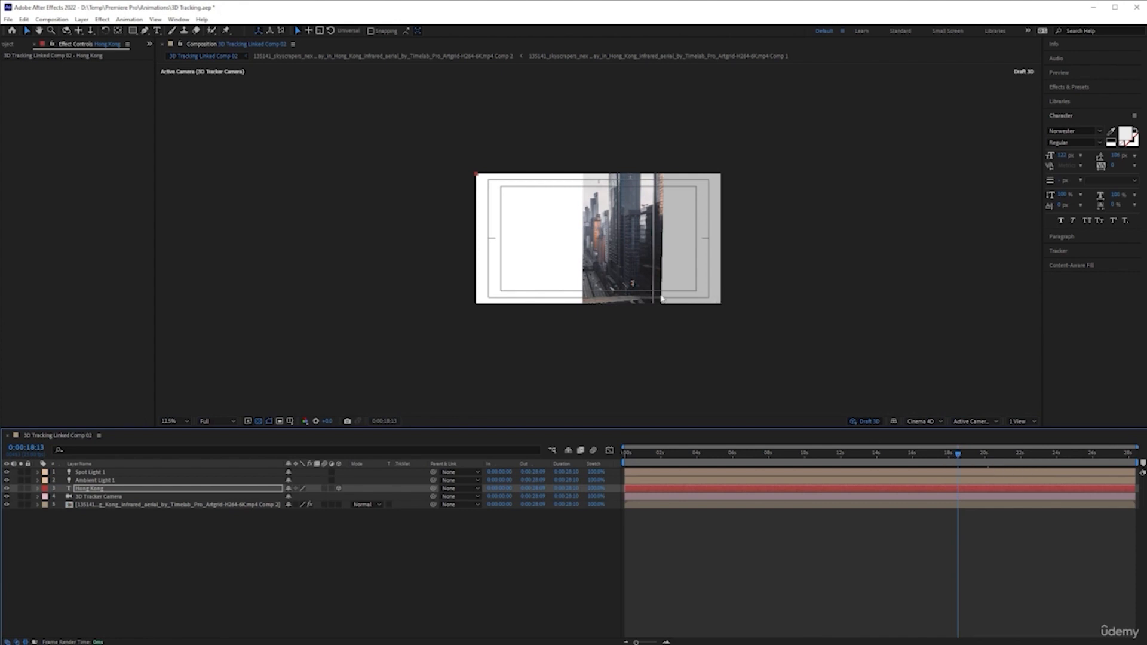
- Reveal only the Hong Kong layer's Position property and go to about 0:00:14:16
{"action": "scroll", "coordinate": [661, 298], "scroll_direction": "down", "scroll_amount": 1}
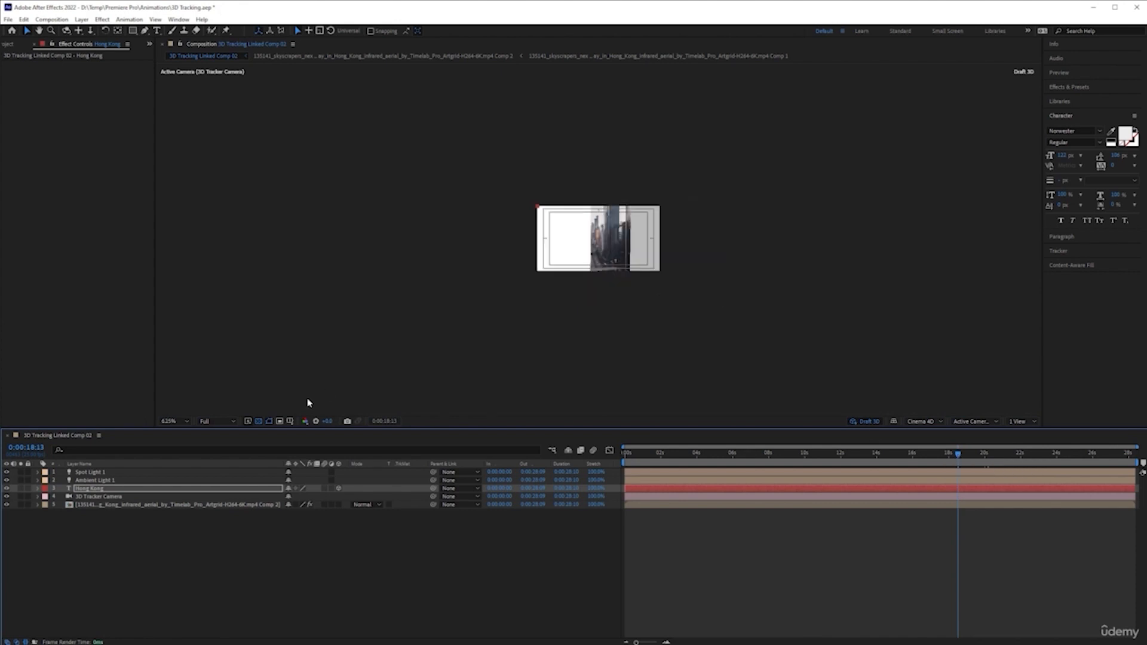
{"action": "left_click", "coordinate": [148, 491]}
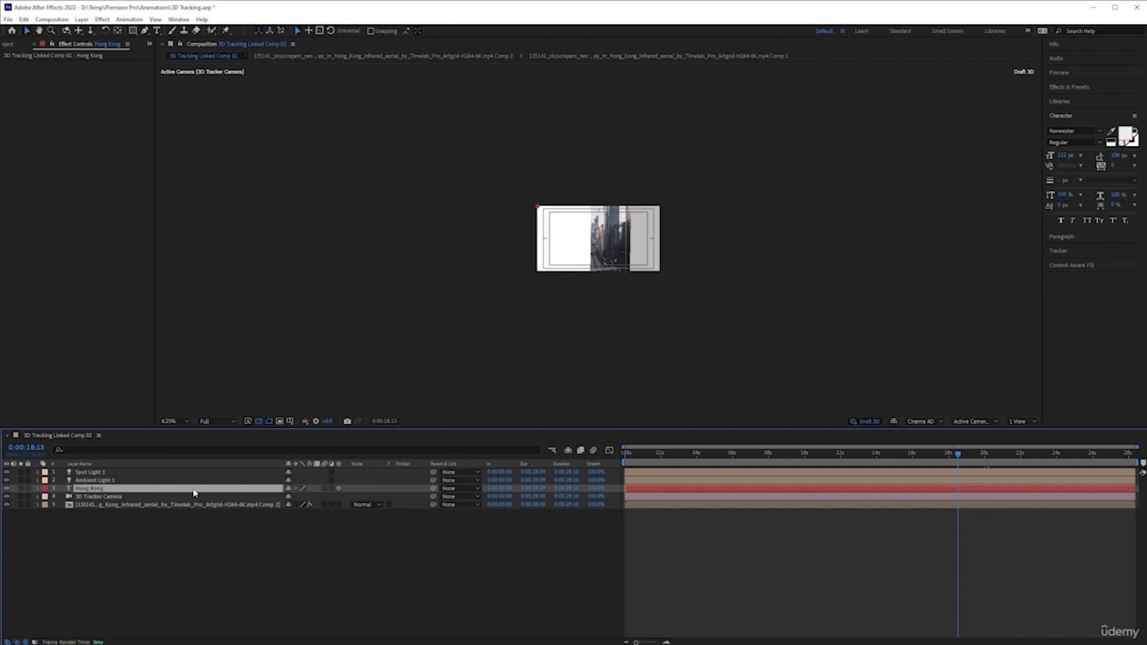
{"action": "key", "text": "p"}
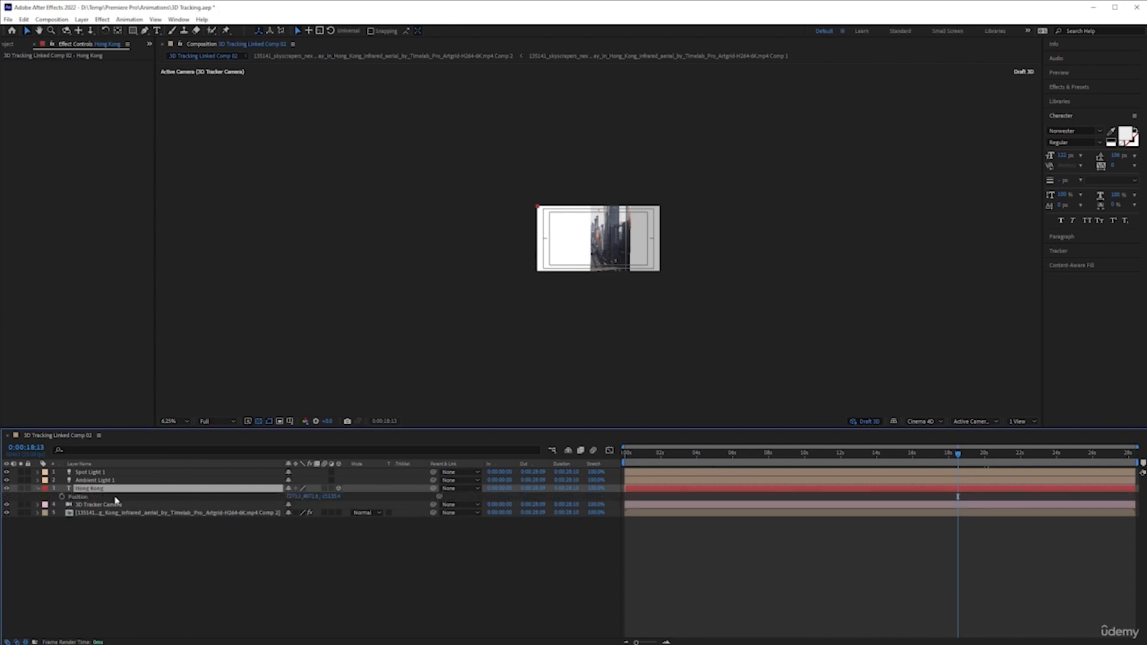
{"action": "left_click", "coordinate": [888, 455]}
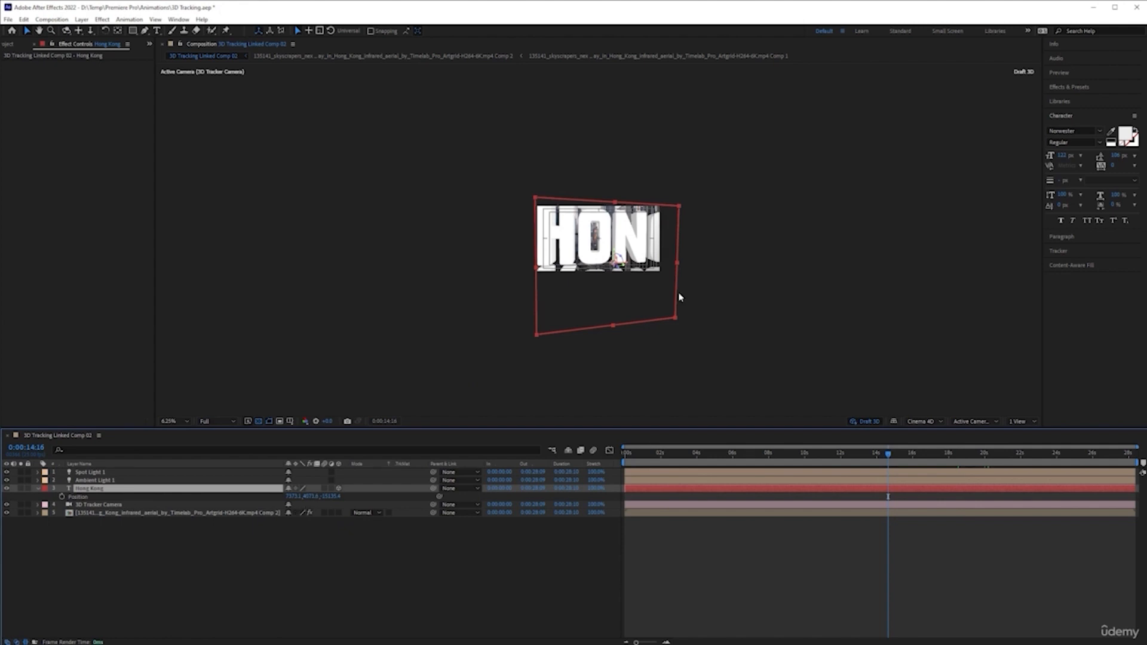
- Try adjusting the Hong Kong text's Position values and undo the changes
{"action": "left_click_drag", "start_coordinate": [314, 497], "coordinate": [279, 495]}
{"action": "key", "text": "ctrl+z"}
{"action": "key", "text": "ctrl+z"}
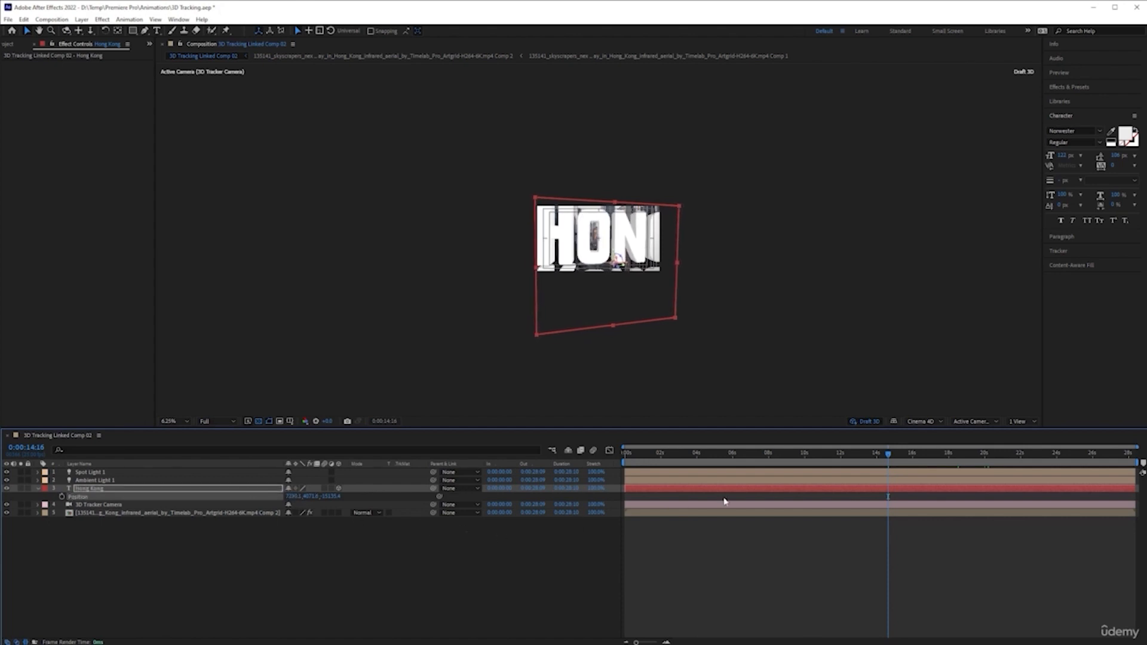
- Fit the composition in the viewer and advance from 0:00:14:16 to 0:00:17:20 to check the camera's path through the O
{"action": "left_click", "coordinate": [183, 421]}
{"action": "left_click", "coordinate": [179, 496]}
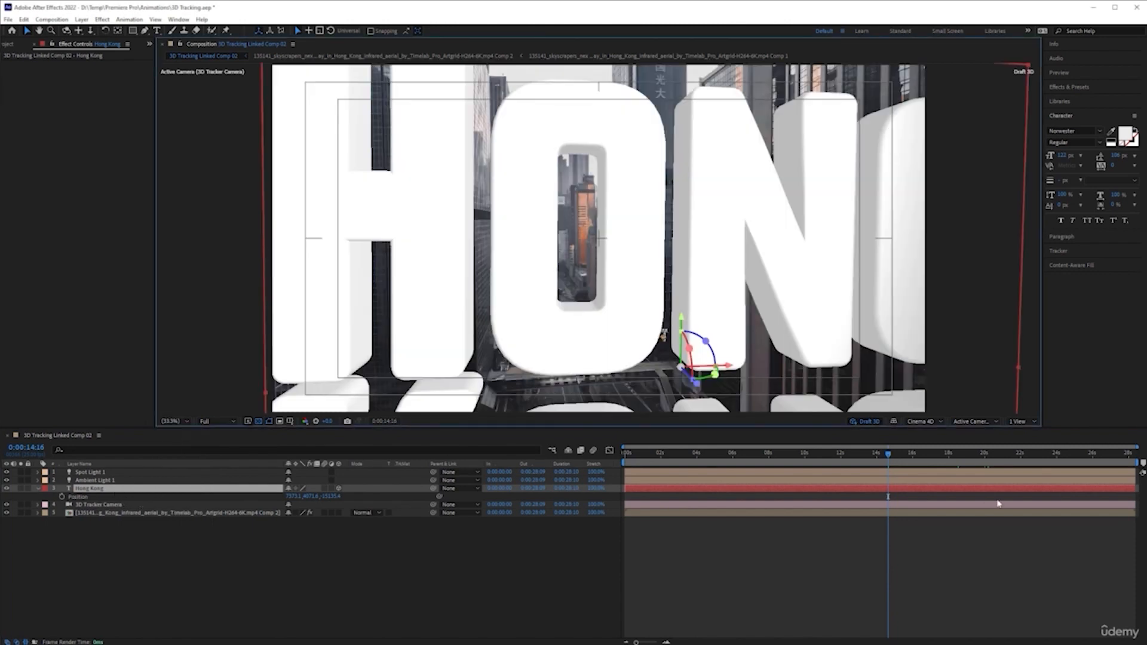
{"action": "left_click_drag", "start_coordinate": [888, 456], "coordinate": [938, 465]}
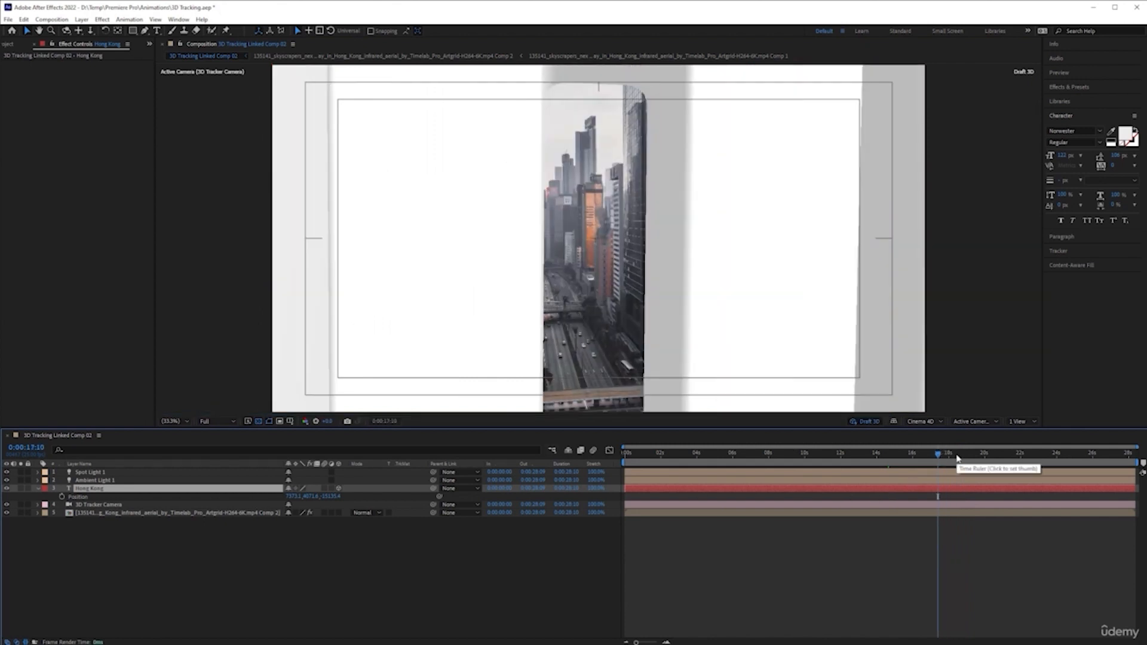
{"action": "key", "text": "Page_Down"}
{"action": "key", "text": "Page_Down"}
{"action": "key", "text": "Page_Down"}
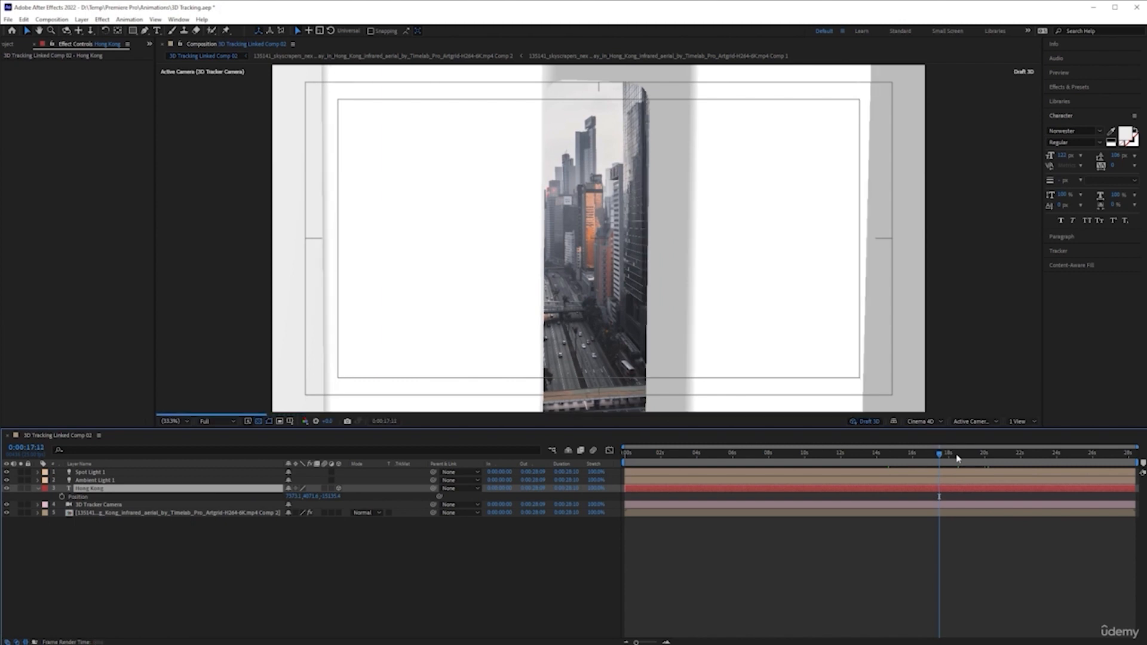
{"action": "key", "text": "Page_Down"}
{"action": "key", "text": "Page_Down"}
{"action": "key", "text": "Page_Down"}
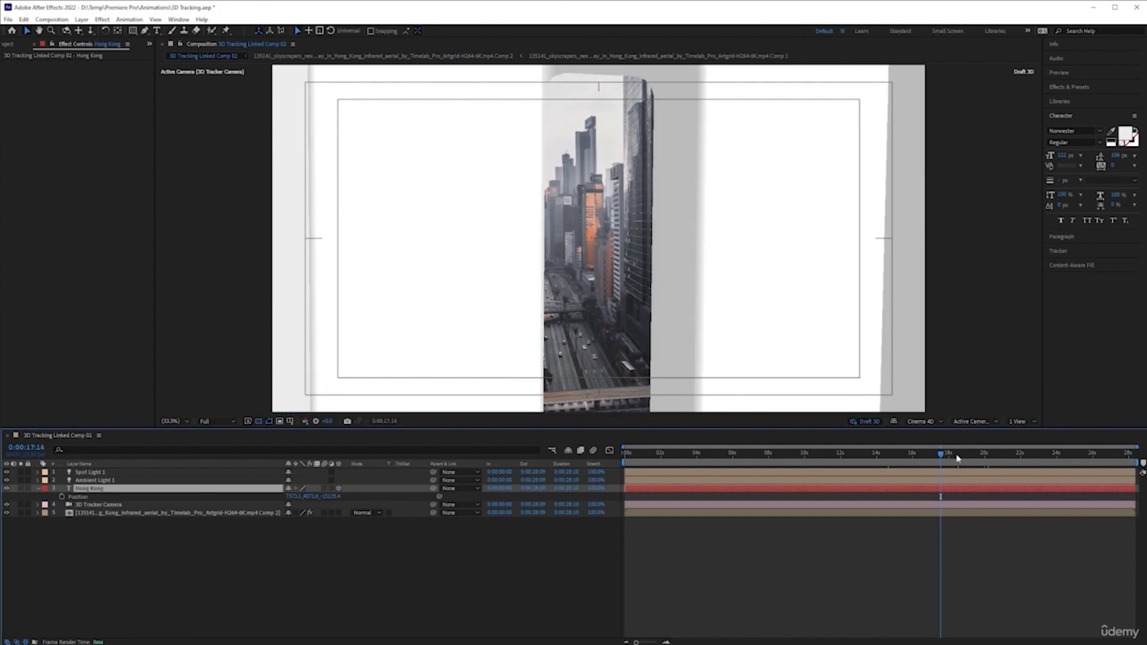
{"action": "key", "text": "Page_Down"}
{"action": "key", "text": "Page_Down"}
{"action": "key", "text": "Page_Down"}
{"action": "key", "text": "Page_Down"}
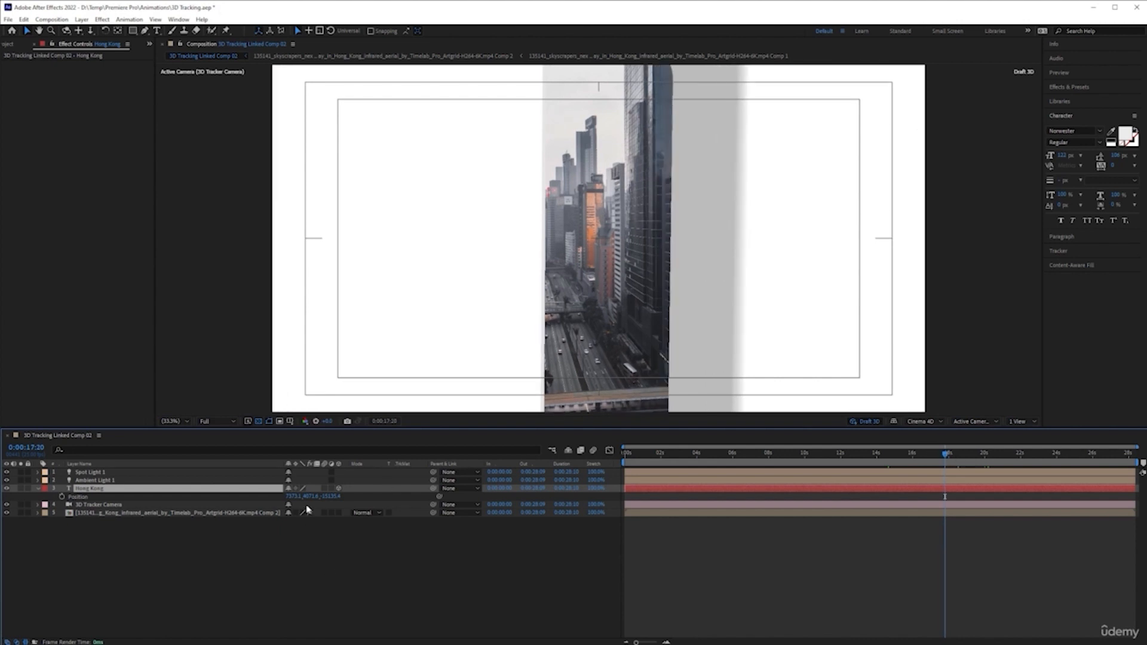
- Try changing the Hong Kong text's Position values at 0:00:17:20 and undo the changes
{"action": "left_click_drag", "start_coordinate": [304, 496], "coordinate": [302, 497]}
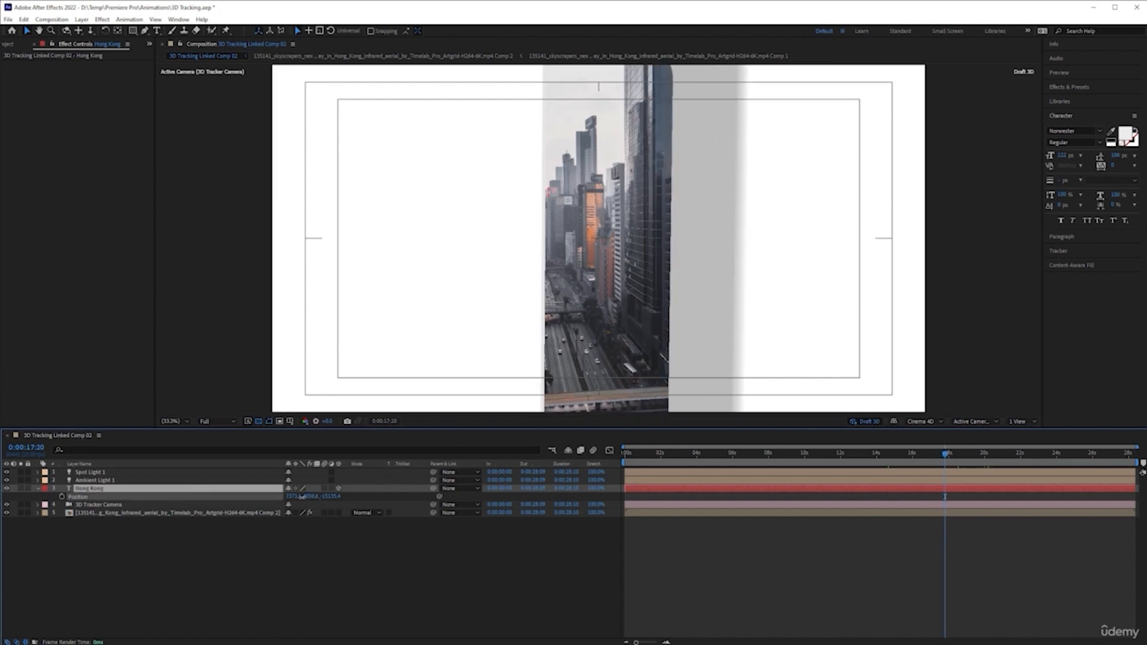
{"action": "left_click_drag", "start_coordinate": [230, 505], "coordinate": [0, 509]}
{"action": "left_click_drag", "start_coordinate": [314, 497], "coordinate": [78, 505]}
{"action": "key", "text": "ctrl+z"}
{"action": "key", "text": "ctrl+z"}
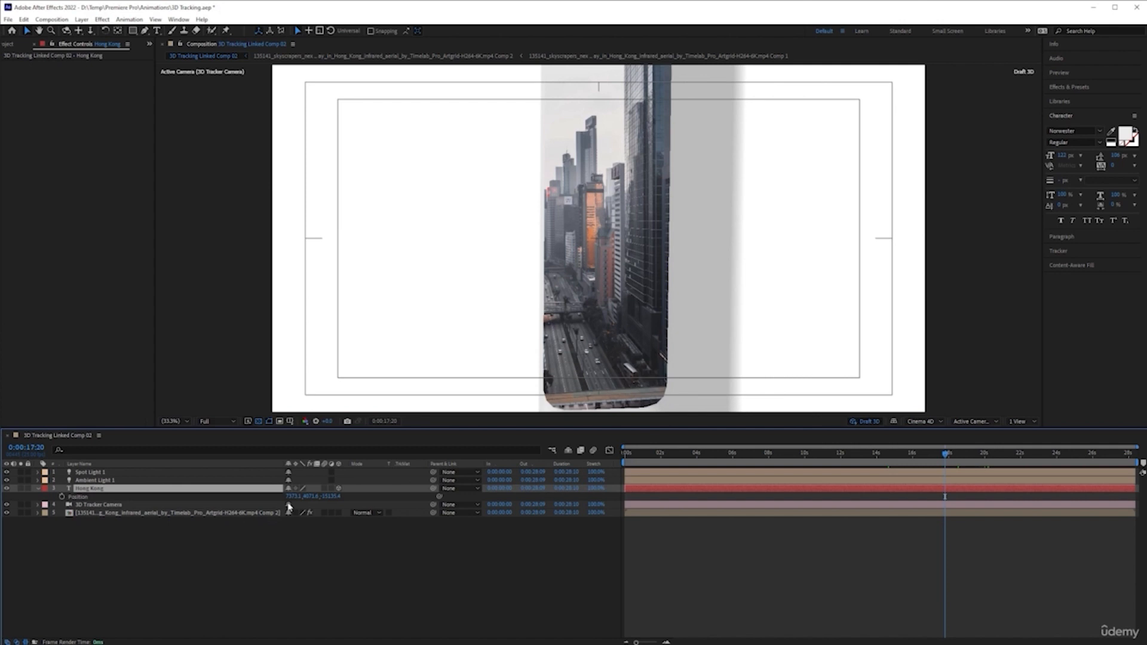
- Lower the Hong Kong text's X position to about 7200 and return to the start of the composition
{"action": "left_click_drag", "start_coordinate": [291, 497], "coordinate": [211, 501]}
{"action": "left_click_drag", "start_coordinate": [945, 458], "coordinate": [626, 459]}
{"action": "left_click", "coordinate": [740, 550]}
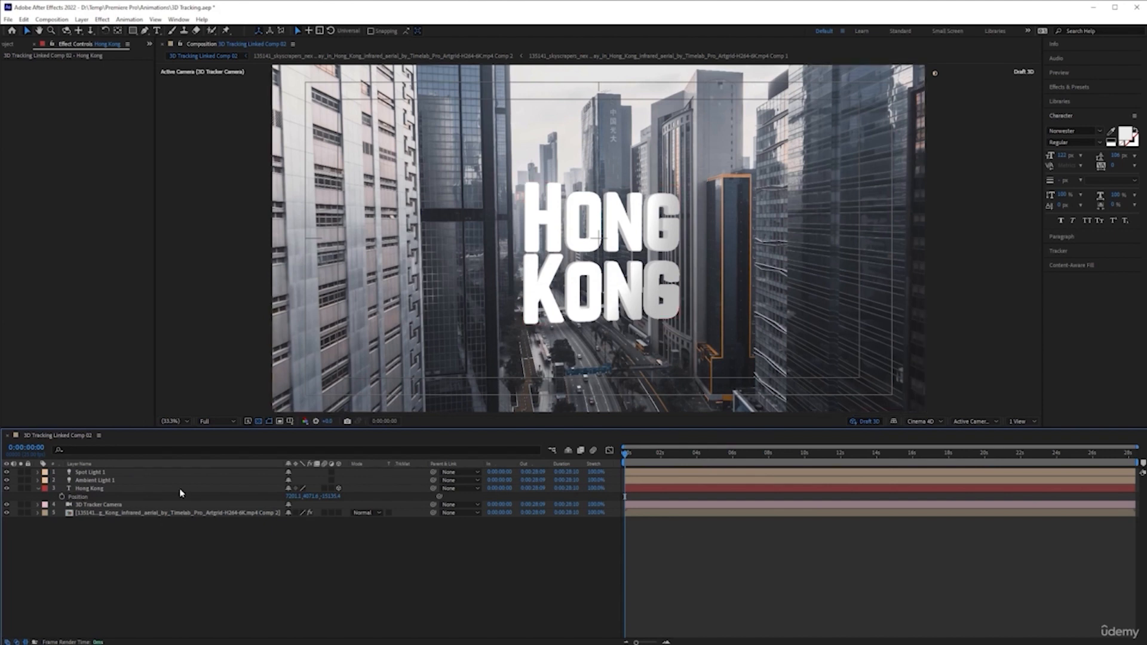
- Reposition and rotate Spot Light 1 so it lights the front of the Hong Kong text more evenly
{"action": "left_click", "coordinate": [161, 472]}
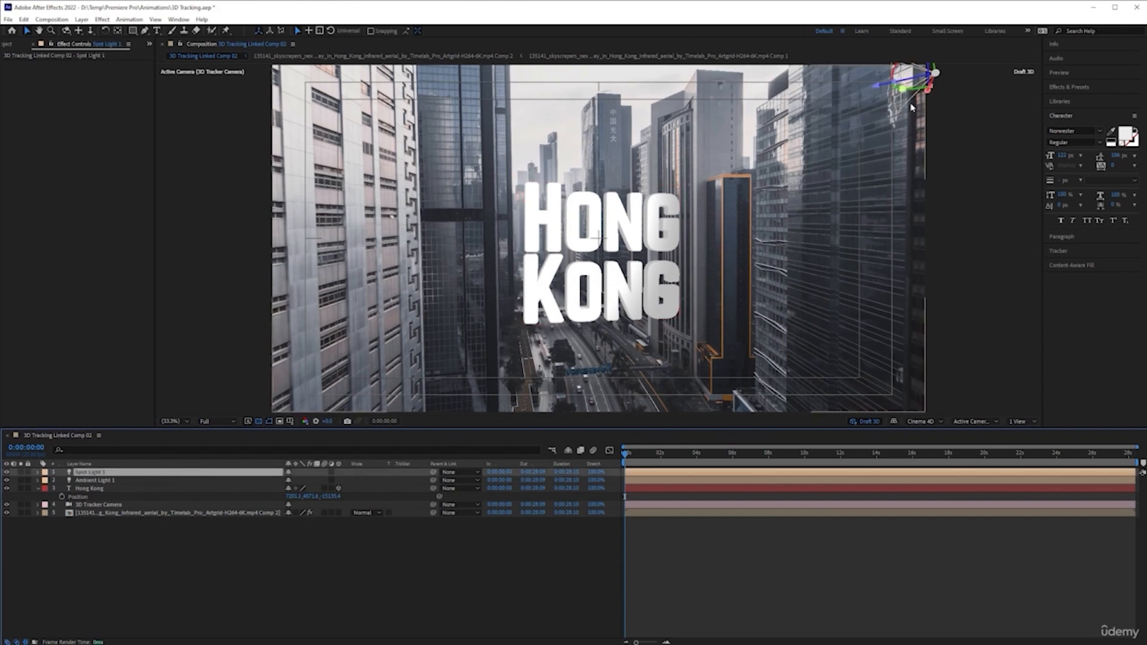
{"action": "left_click_drag", "start_coordinate": [880, 89], "coordinate": [963, 74]}
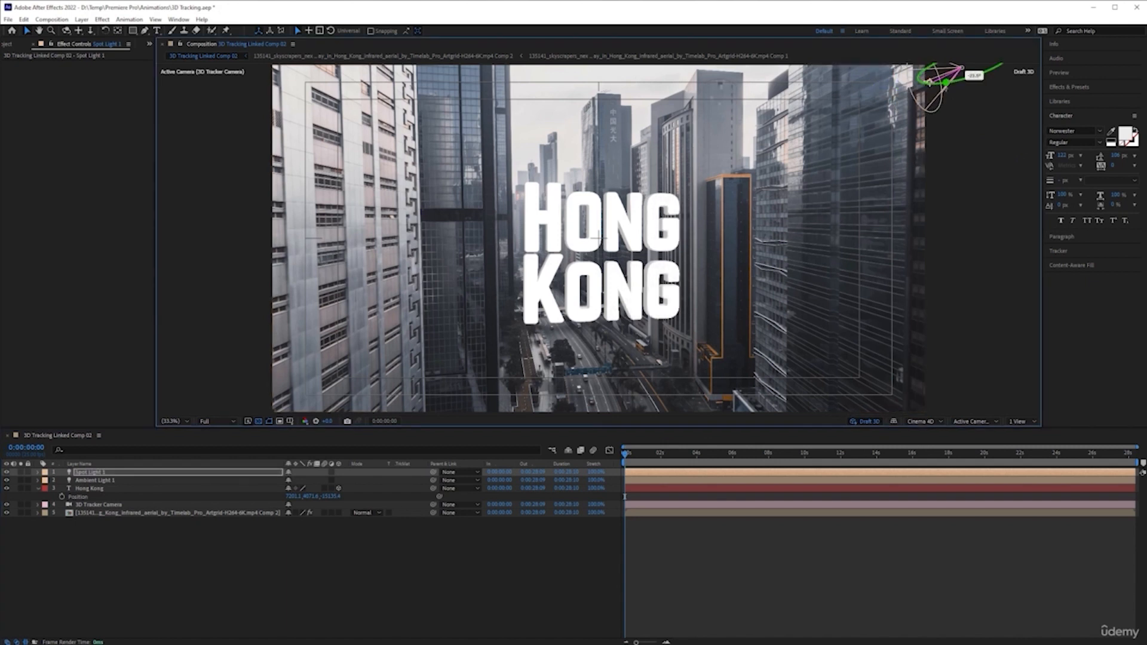
{"action": "left_click", "coordinate": [761, 619]}
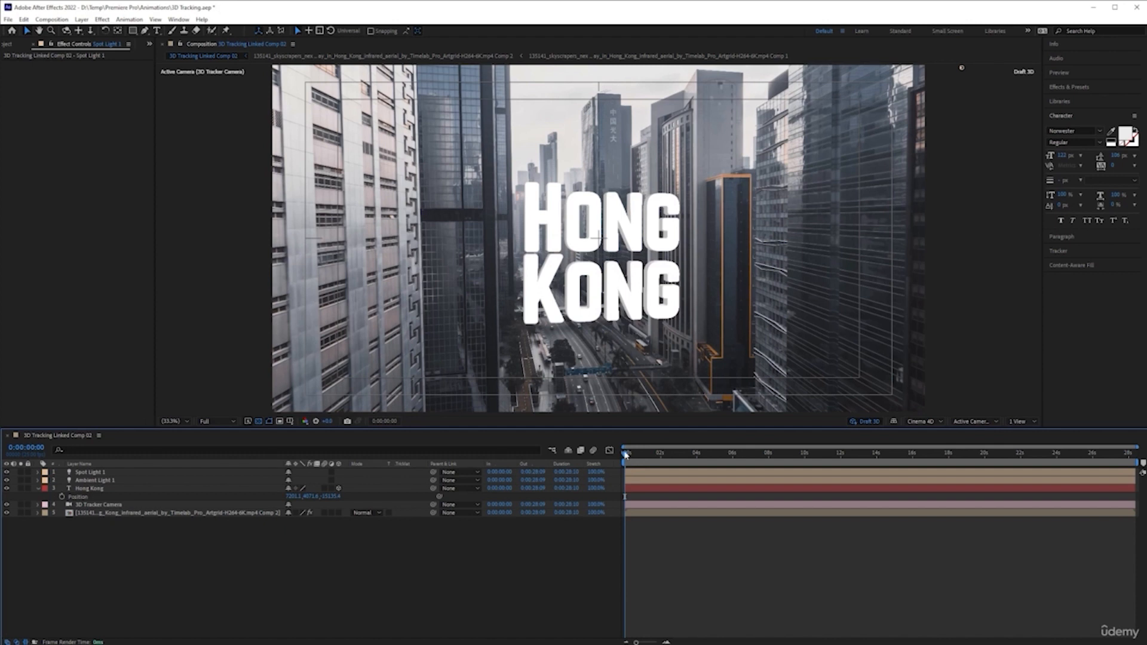
- Recolour the Hong Kong text with the orange sampled from the edge of the building beside it
{"action": "left_click", "coordinate": [867, 296]}
{"action": "left_click", "coordinate": [105, 489]}
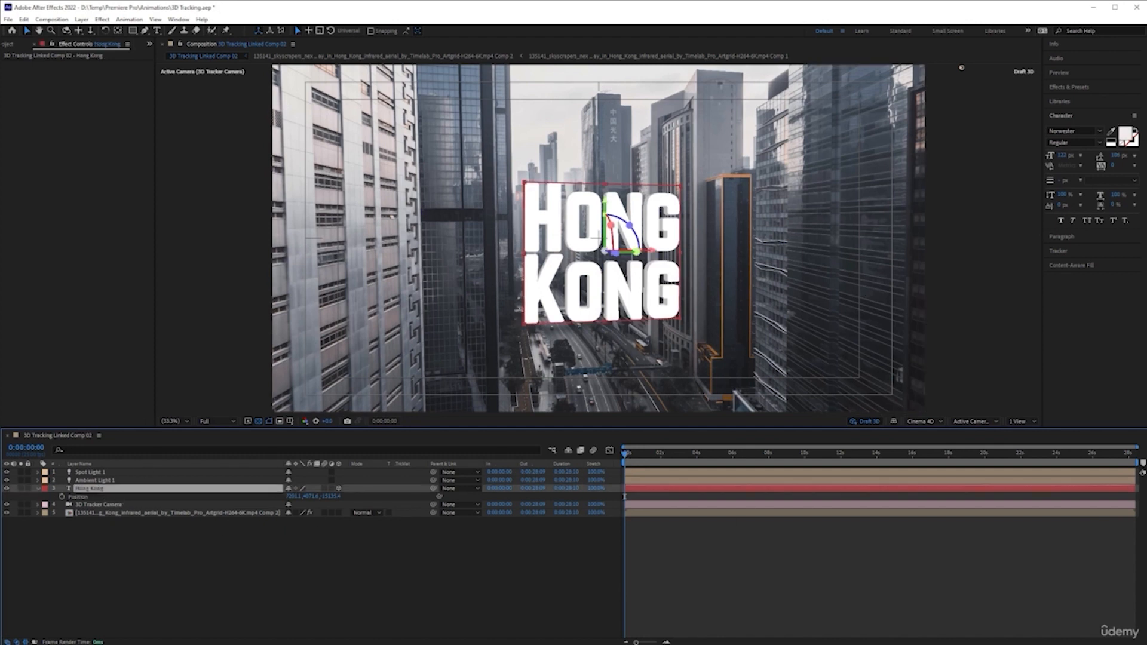
{"action": "left_click", "coordinate": [1112, 132]}
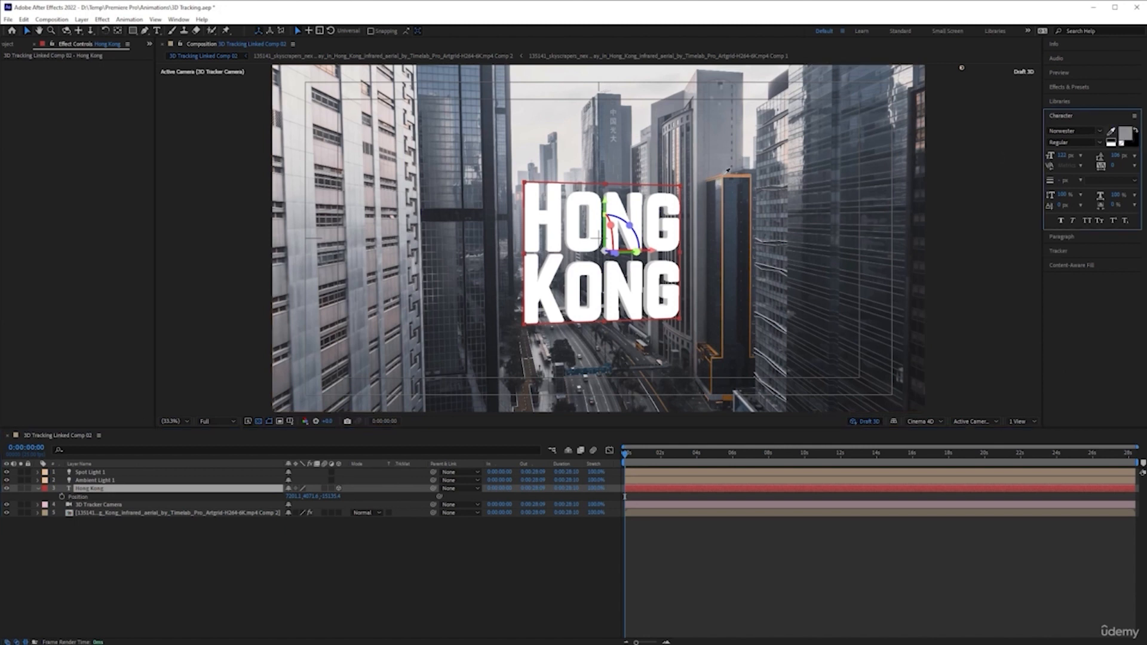
{"action": "left_click", "coordinate": [729, 172]}
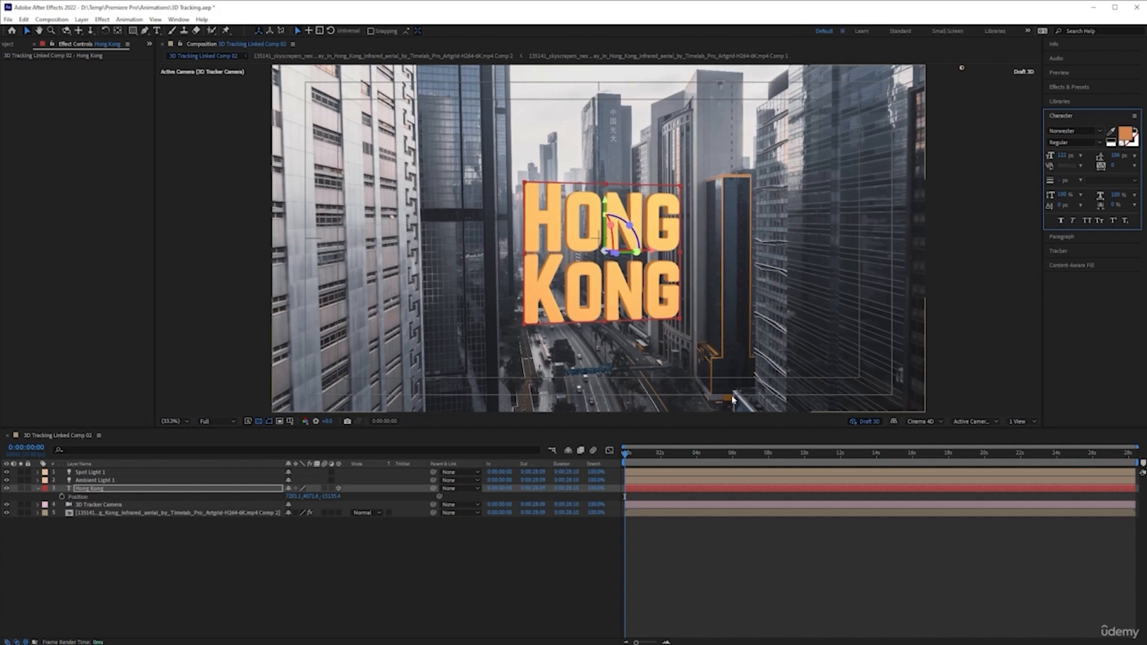
{"action": "left_click", "coordinate": [672, 557]}
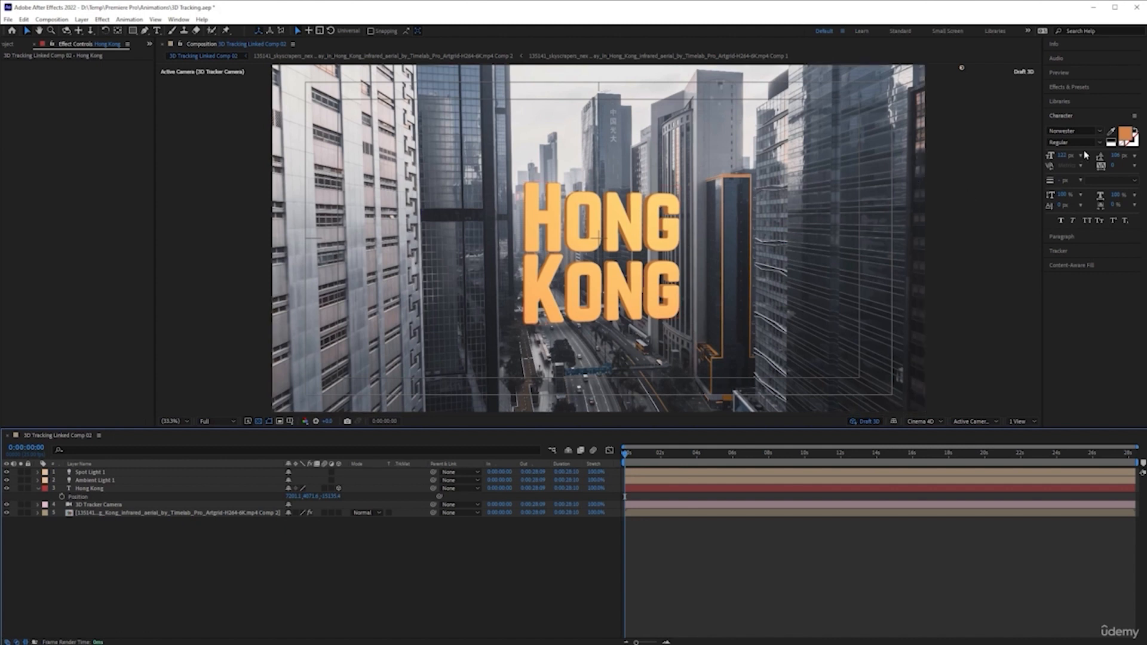
- Try to set the text fill to a fully saturated magenta with no layer selected
{"action": "left_click", "coordinate": [1127, 135]}
{"action": "left_click", "coordinate": [595, 291]}
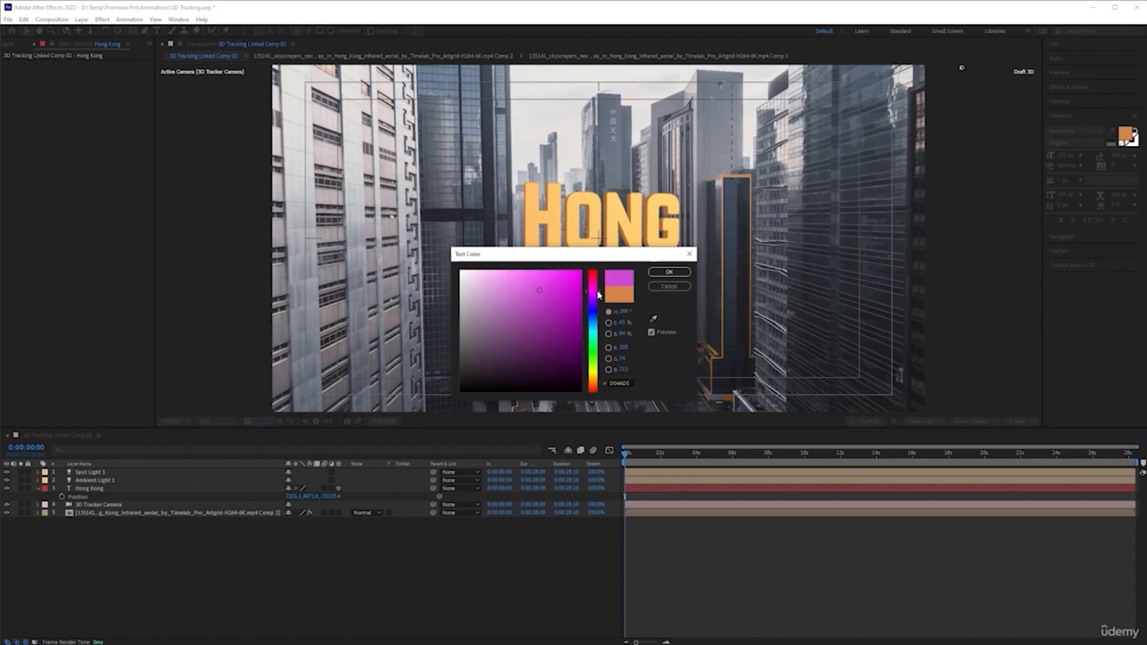
{"action": "left_click_drag", "start_coordinate": [565, 290], "coordinate": [585, 270]}
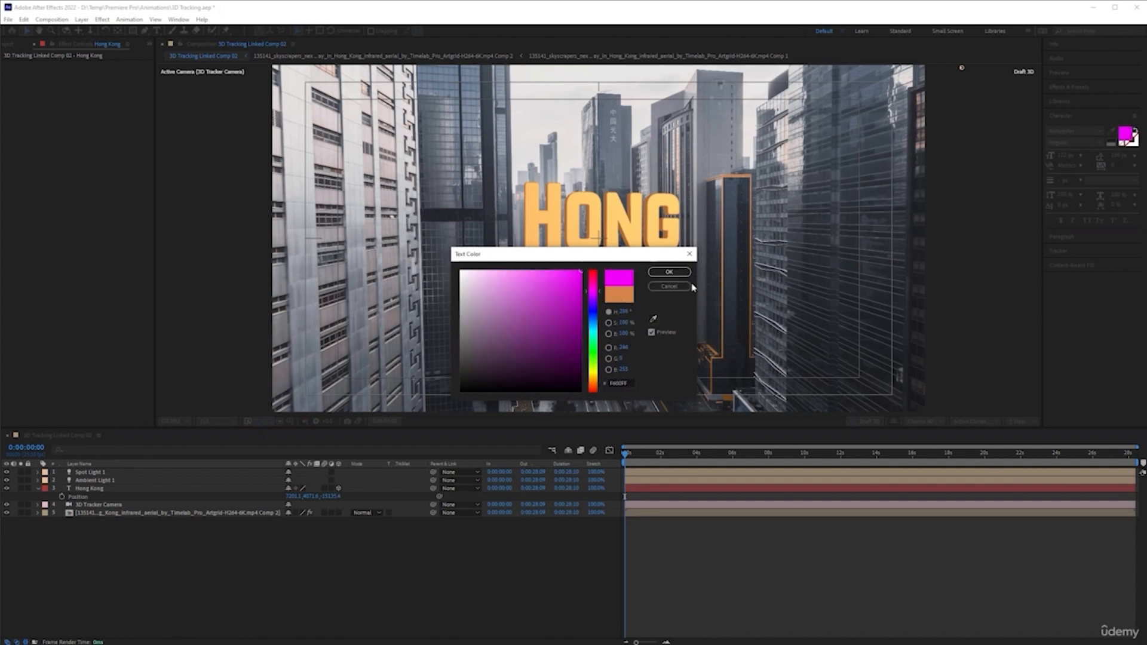
{"action": "left_click", "coordinate": [669, 272]}
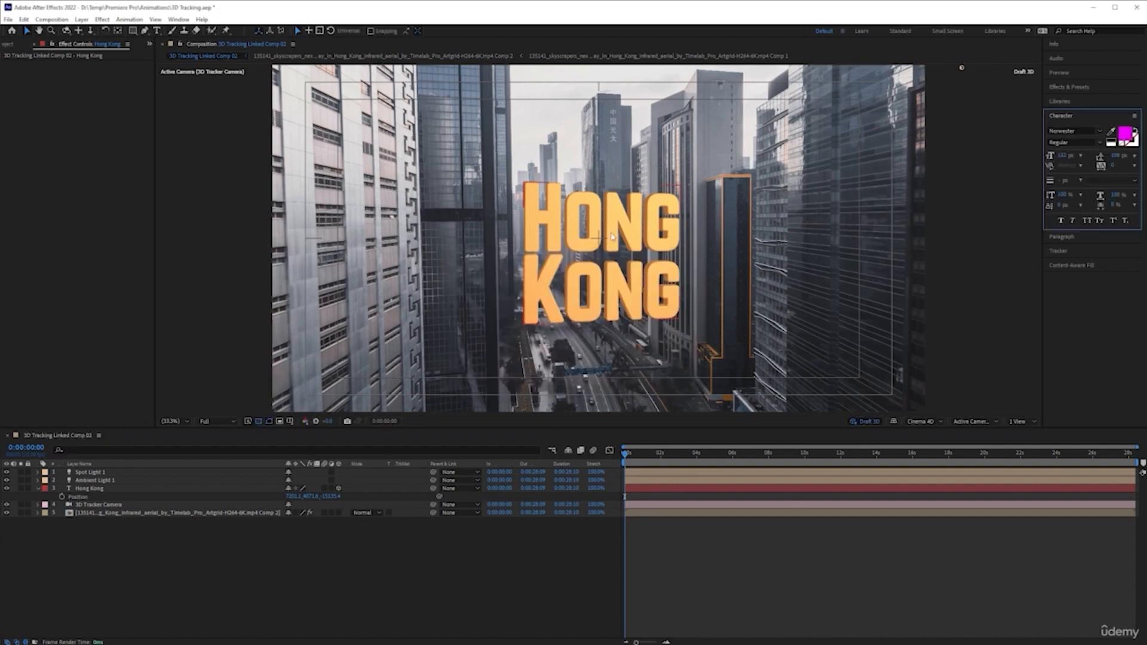
- Select the Hong Kong layer and set its text fill colour to a fully saturated magenta
{"action": "left_click", "coordinate": [204, 487]}
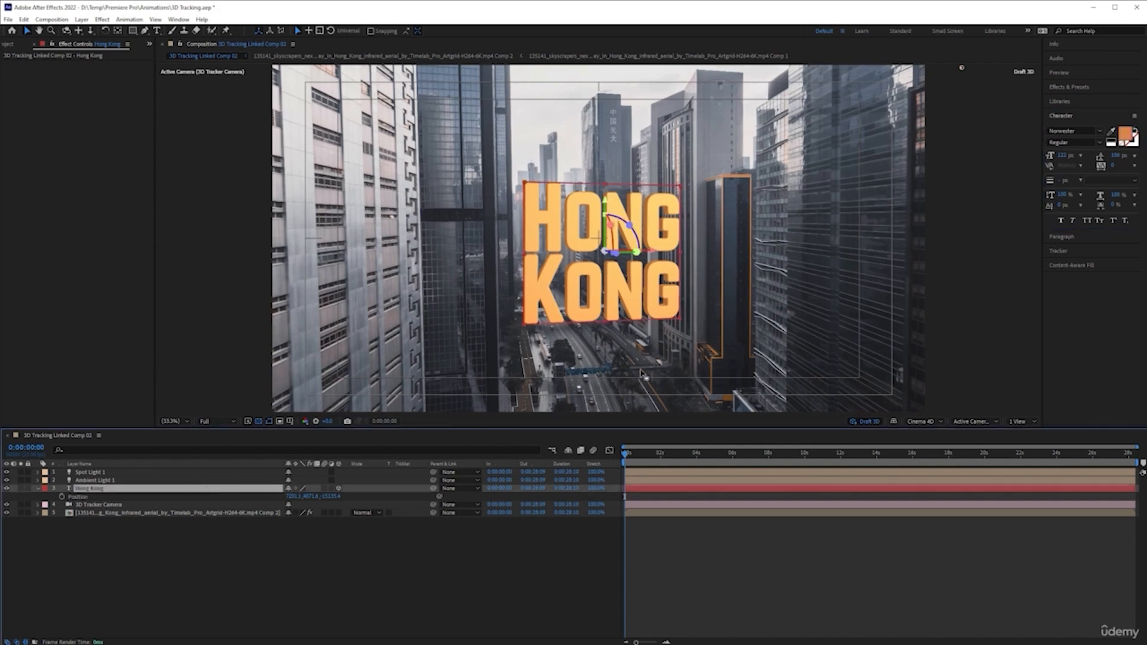
{"action": "left_click", "coordinate": [1126, 135]}
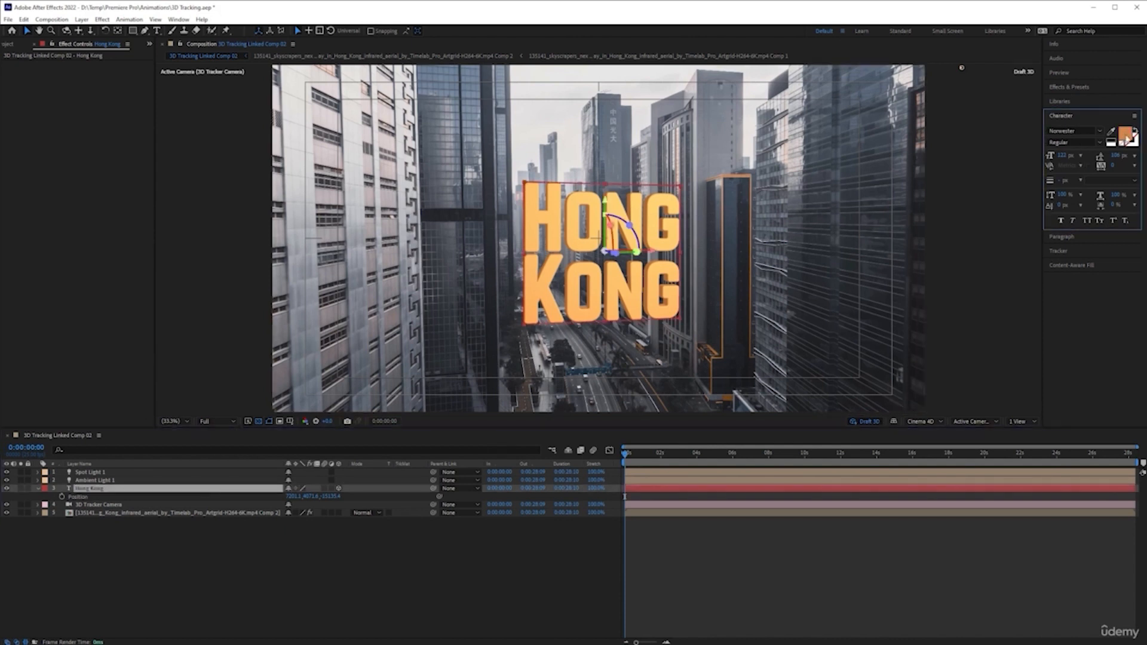
{"action": "left_click", "coordinate": [593, 294]}
{"action": "left_click_drag", "start_coordinate": [549, 295], "coordinate": [584, 268]}
{"action": "left_click", "coordinate": [669, 272]}
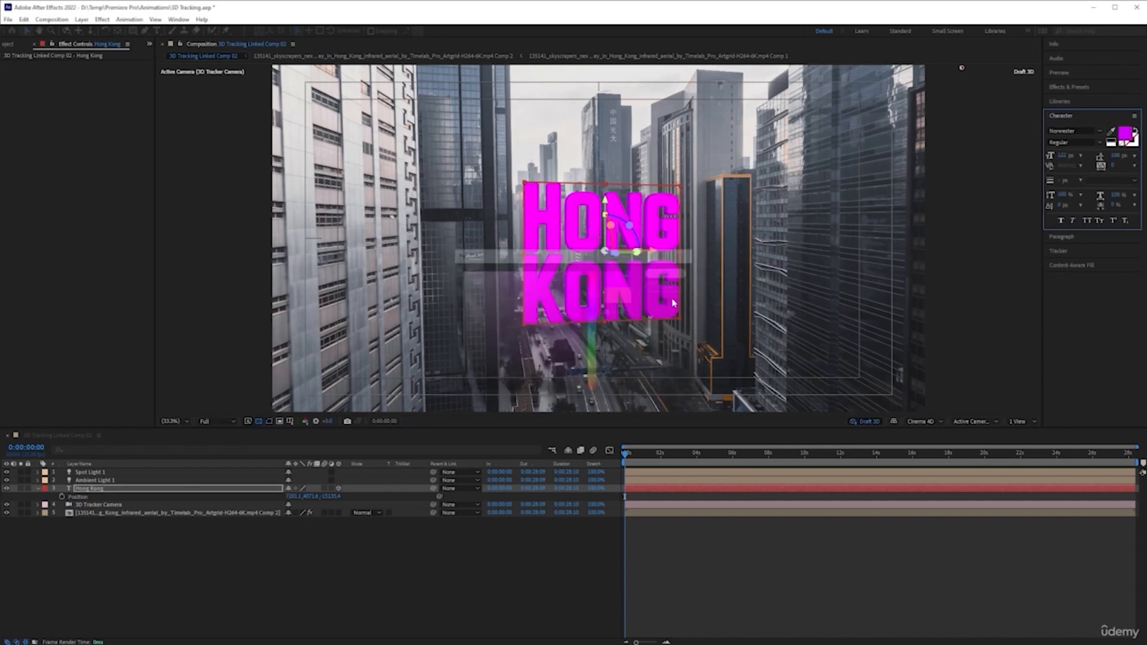
{"action": "left_click", "coordinate": [257, 568]}
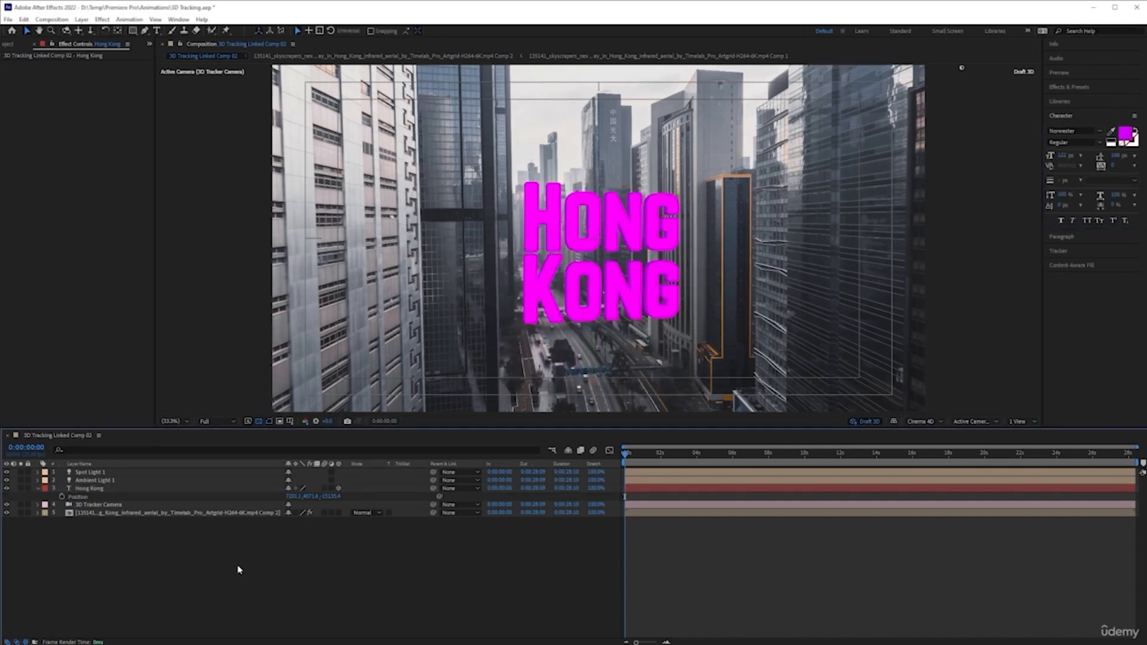
- Add a second spot light coloured cyan #00EAFF and place it at the text's upper-left corner, angled toward the letters
{"action": "right_click", "coordinate": [239, 568]}
{"action": "mouse_move", "coordinate": [328, 451]}
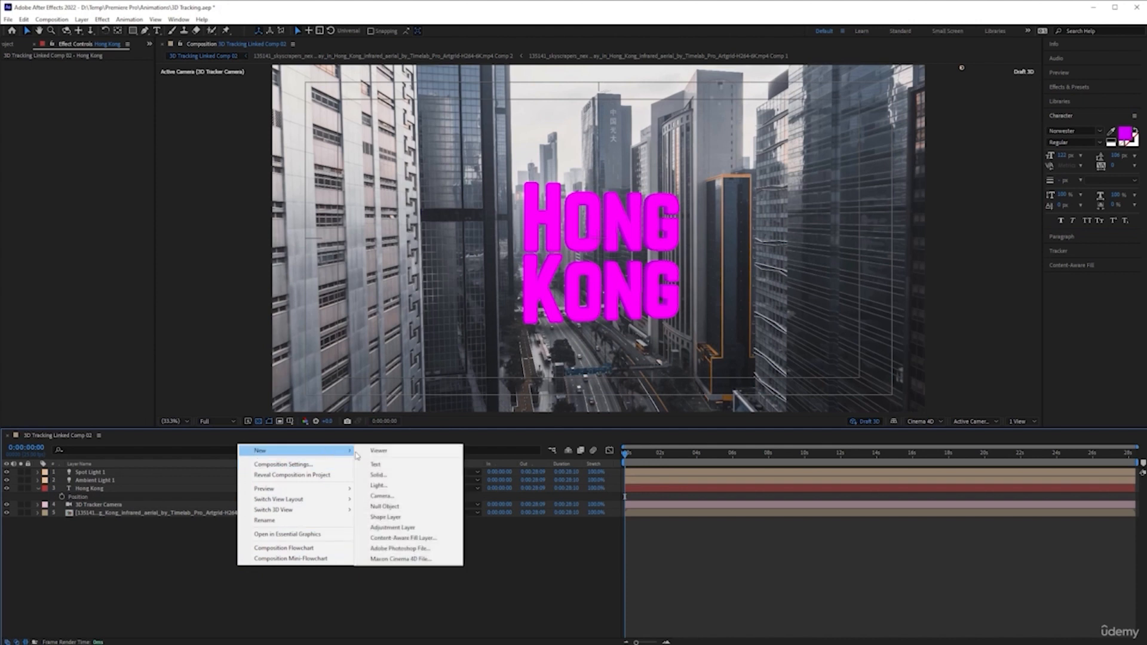
{"action": "left_click", "coordinate": [408, 486]}
{"action": "left_click", "coordinate": [569, 255]}
{"action": "left_click_drag", "start_coordinate": [596, 333], "coordinate": [582, 273]}
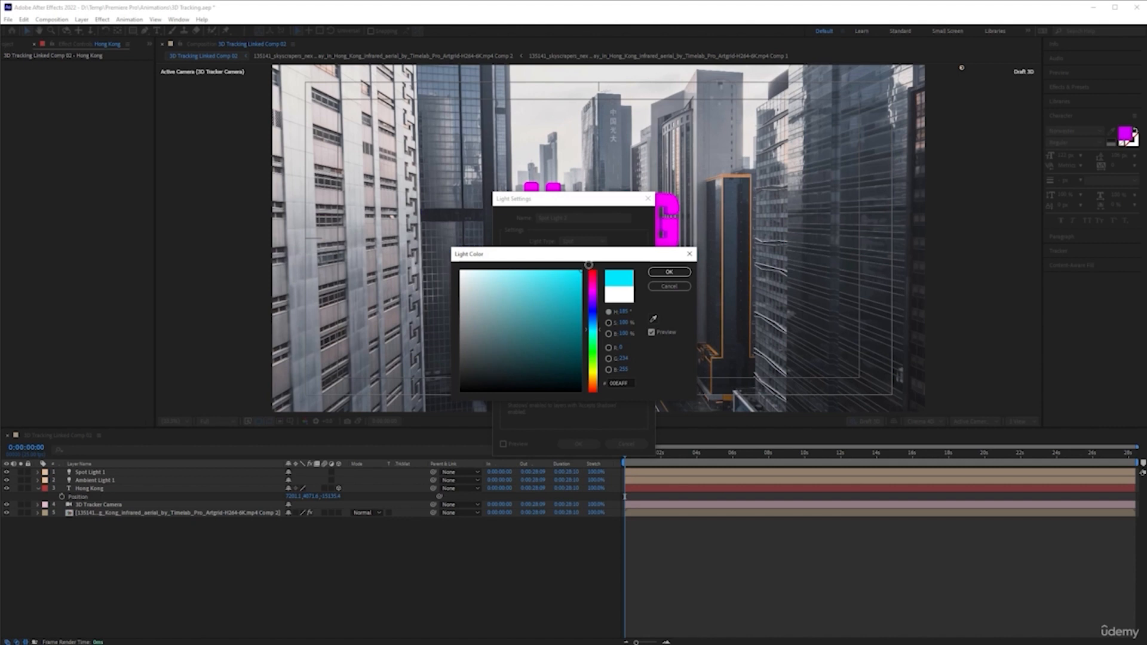
{"action": "left_click", "coordinate": [669, 272]}
{"action": "left_click", "coordinate": [579, 445]}
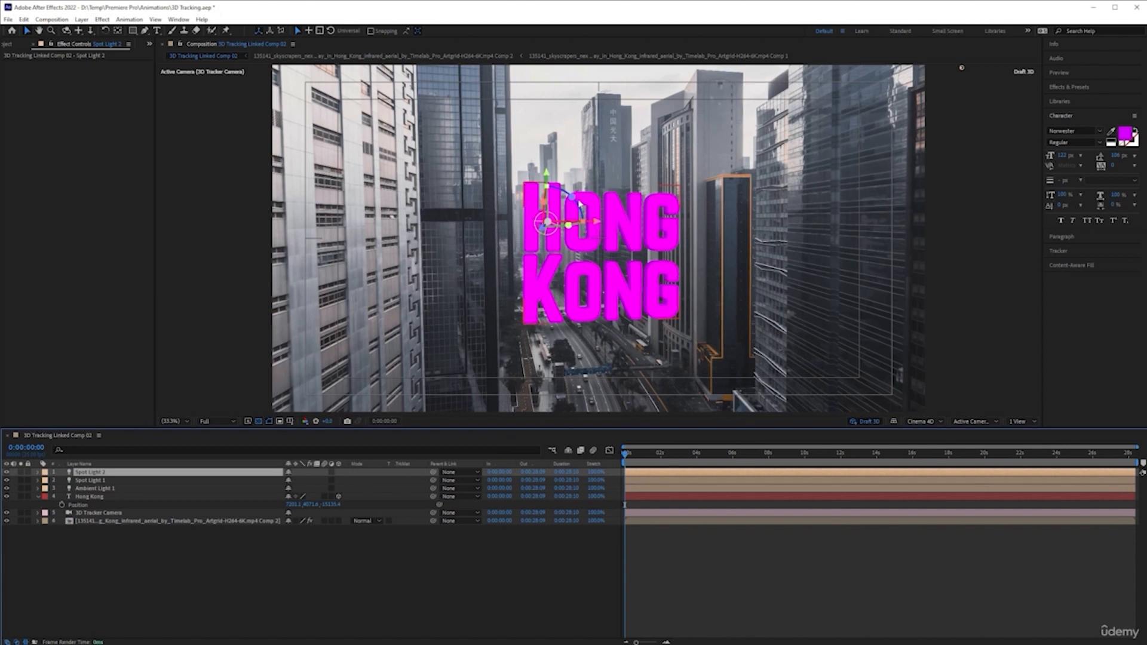
{"action": "left_click_drag", "start_coordinate": [595, 223], "coordinate": [440, 219]}
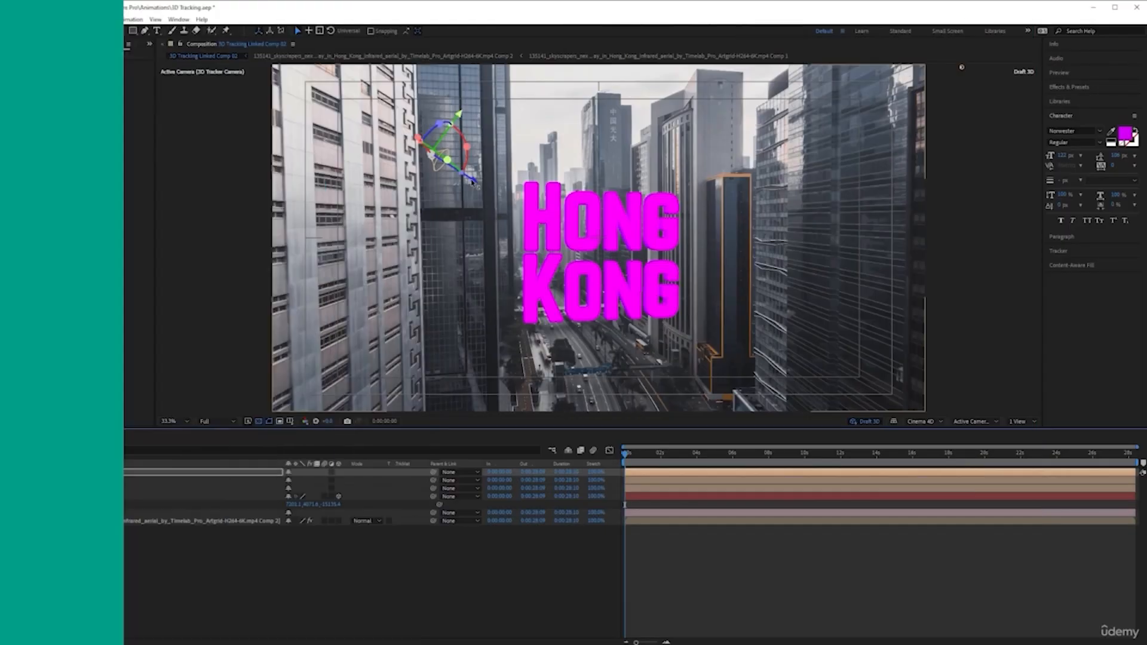
{"action": "left_click_drag", "start_coordinate": [475, 182], "coordinate": [552, 215]}
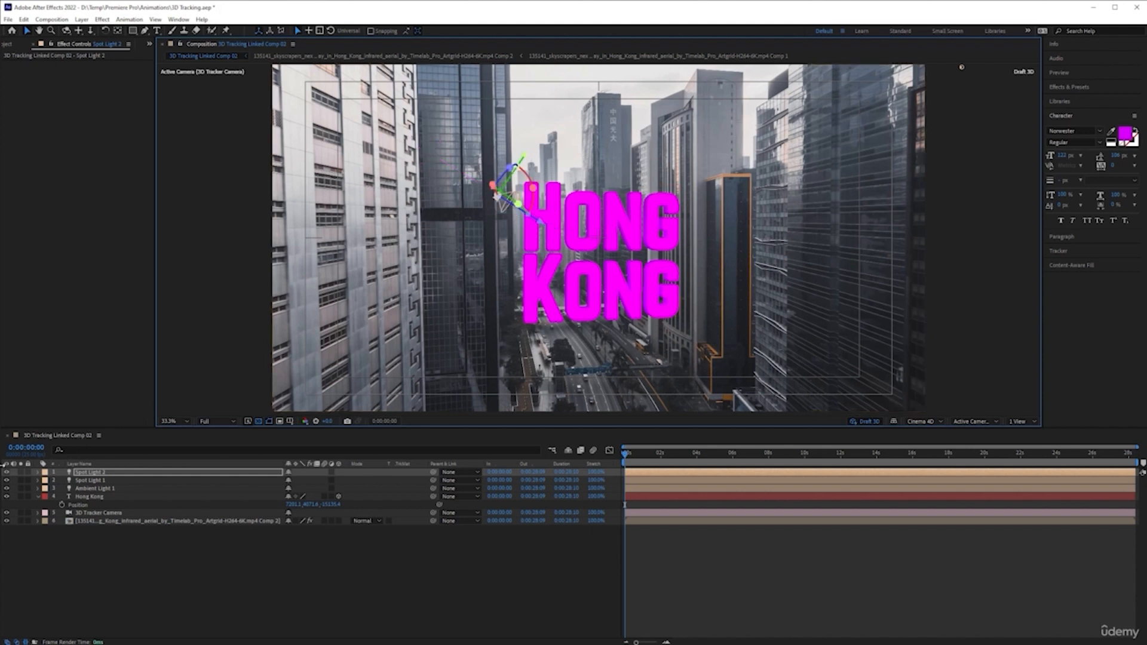
- Change Spot Light 2's colour to a deep blue and raise its intensity well above 100%
{"action": "left_click", "coordinate": [39, 473]}
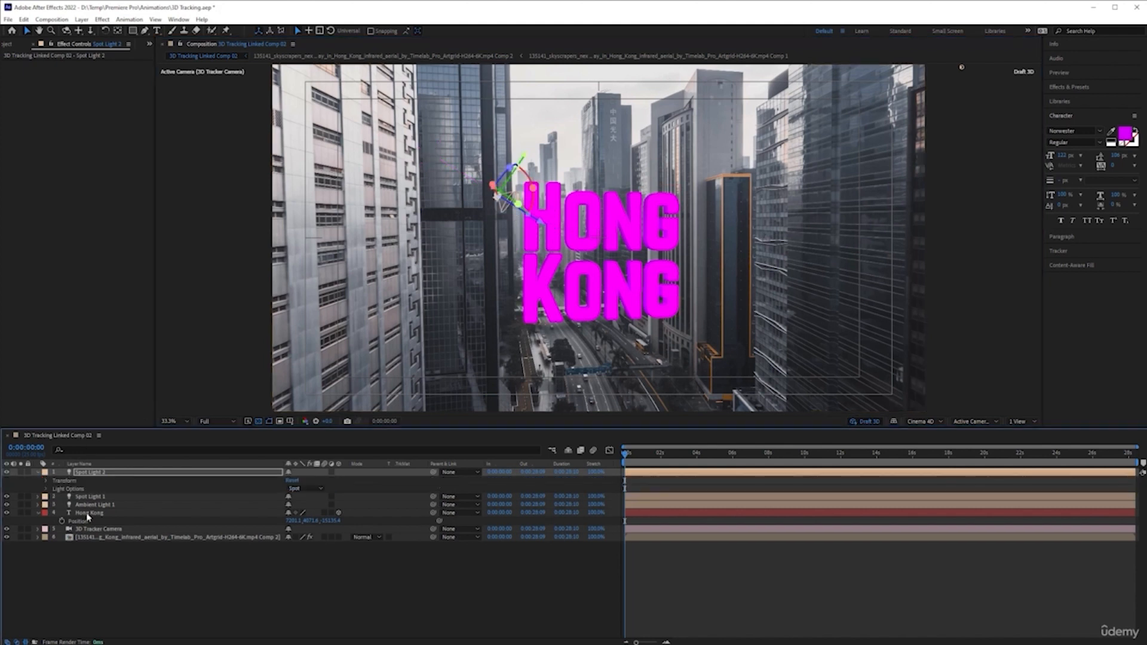
{"action": "left_click", "coordinate": [47, 490]}
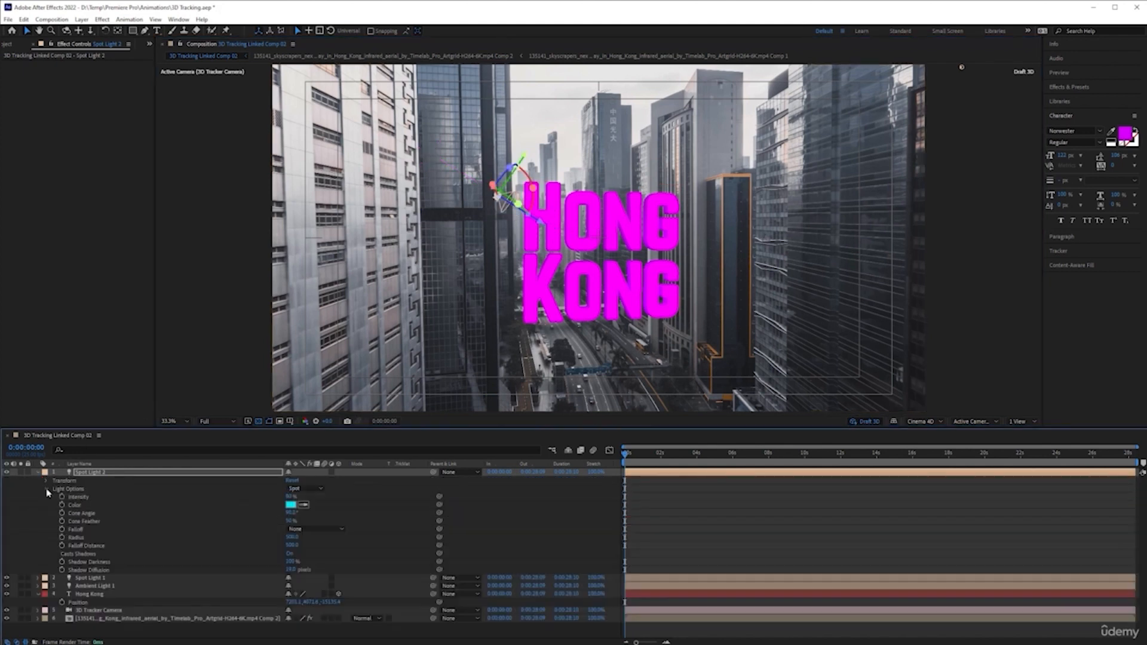
{"action": "left_click", "coordinate": [291, 505]}
{"action": "left_click_drag", "start_coordinate": [560, 323], "coordinate": [595, 312]}
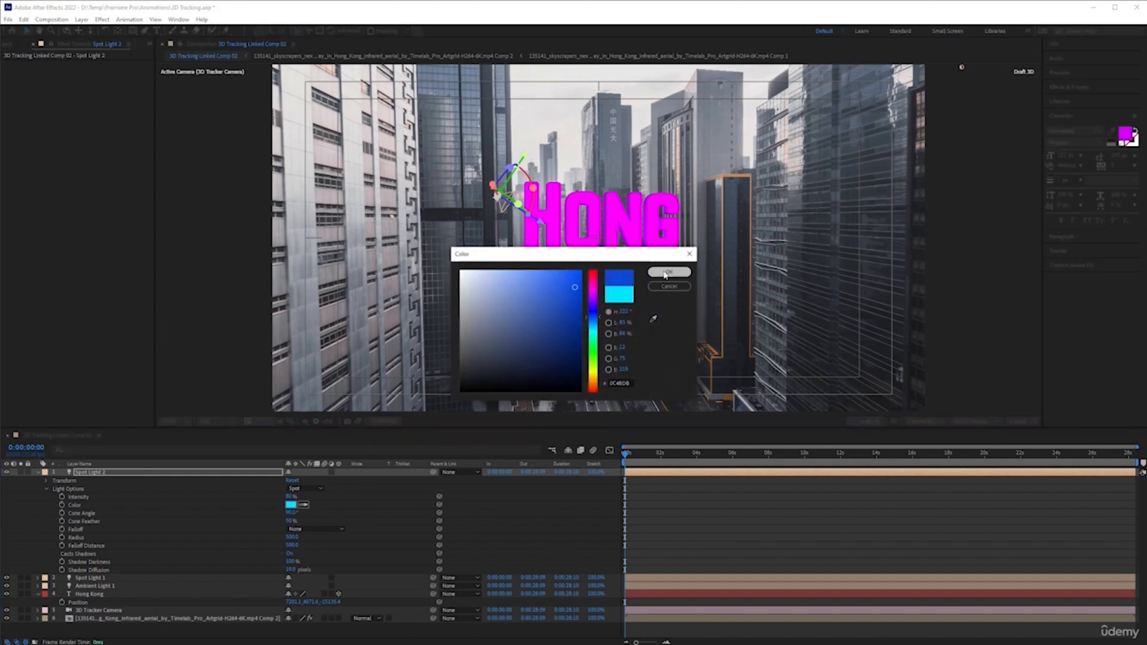
{"action": "left_click", "coordinate": [669, 272]}
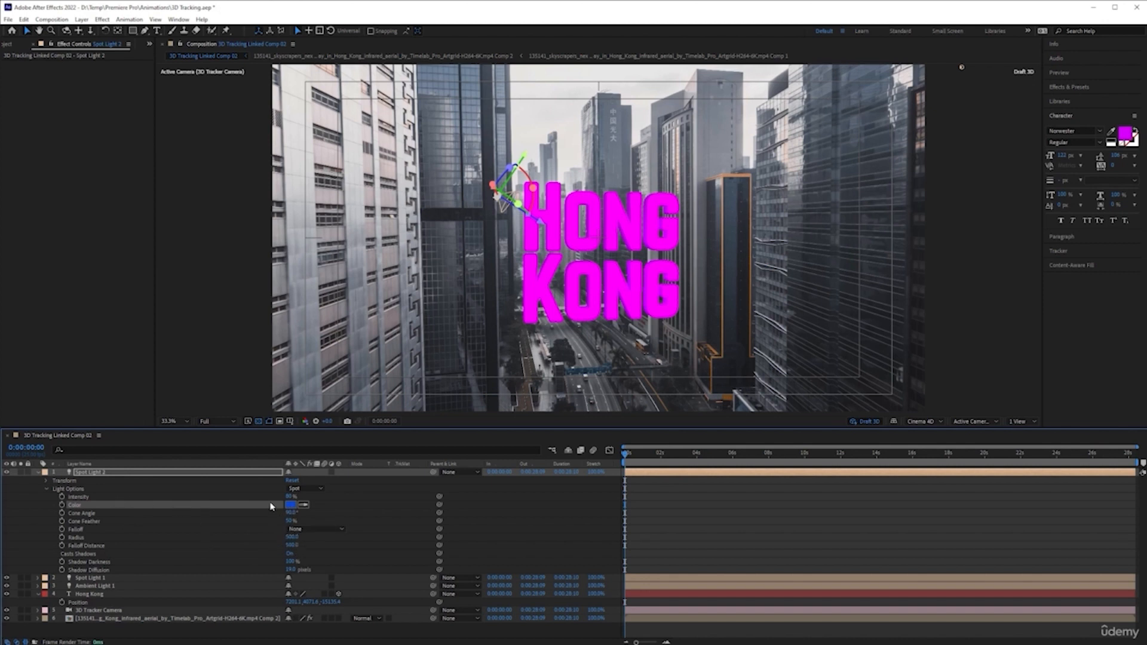
{"action": "left_click_drag", "start_coordinate": [288, 497], "coordinate": [502, 515]}
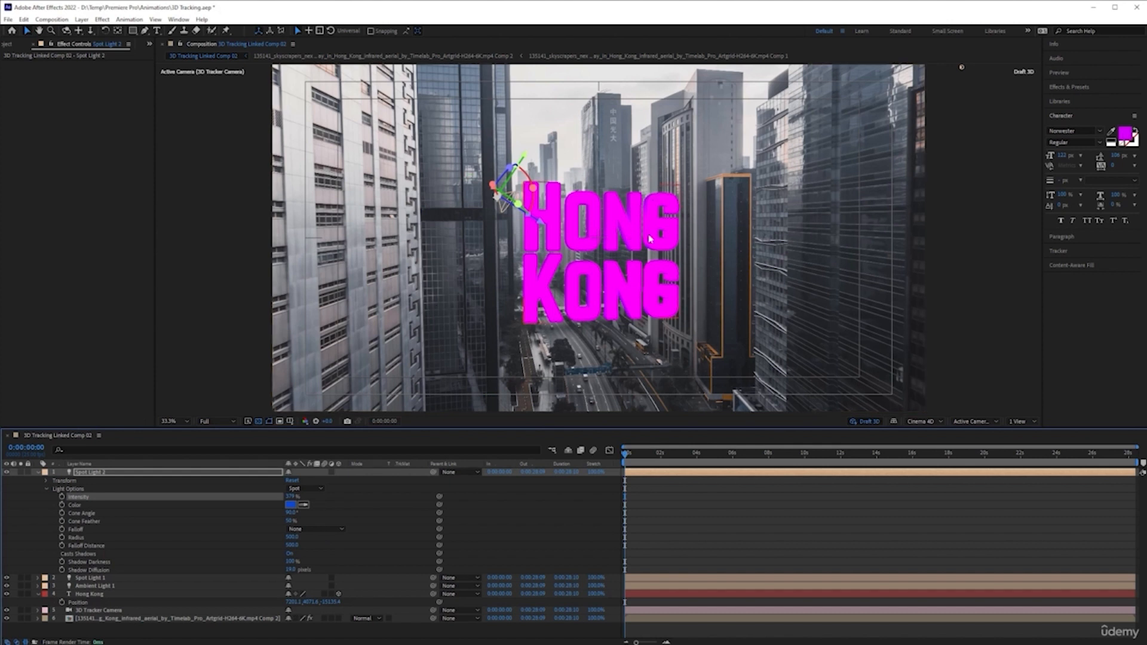
- Move Spot Light 2 below and to the left of the Hong Kong text and rotate it to point upward at the letters
{"action": "left_click_drag", "start_coordinate": [542, 225], "coordinate": [594, 245]}
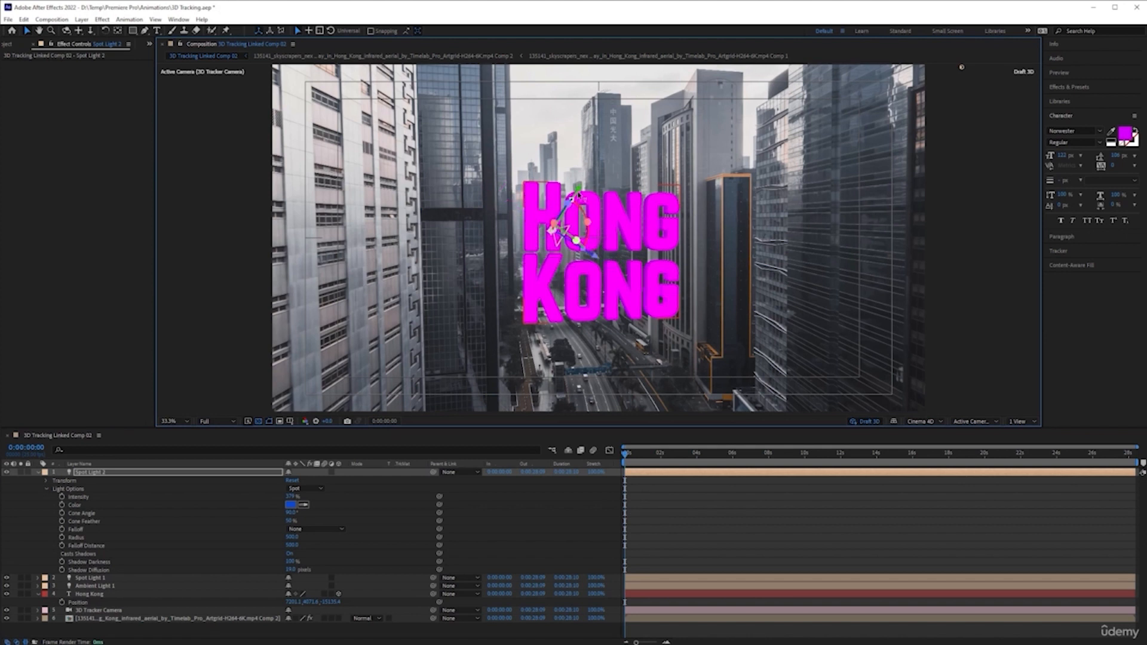
{"action": "left_click_drag", "start_coordinate": [583, 184], "coordinate": [602, 156]}
{"action": "left_click_drag", "start_coordinate": [577, 197], "coordinate": [494, 333]}
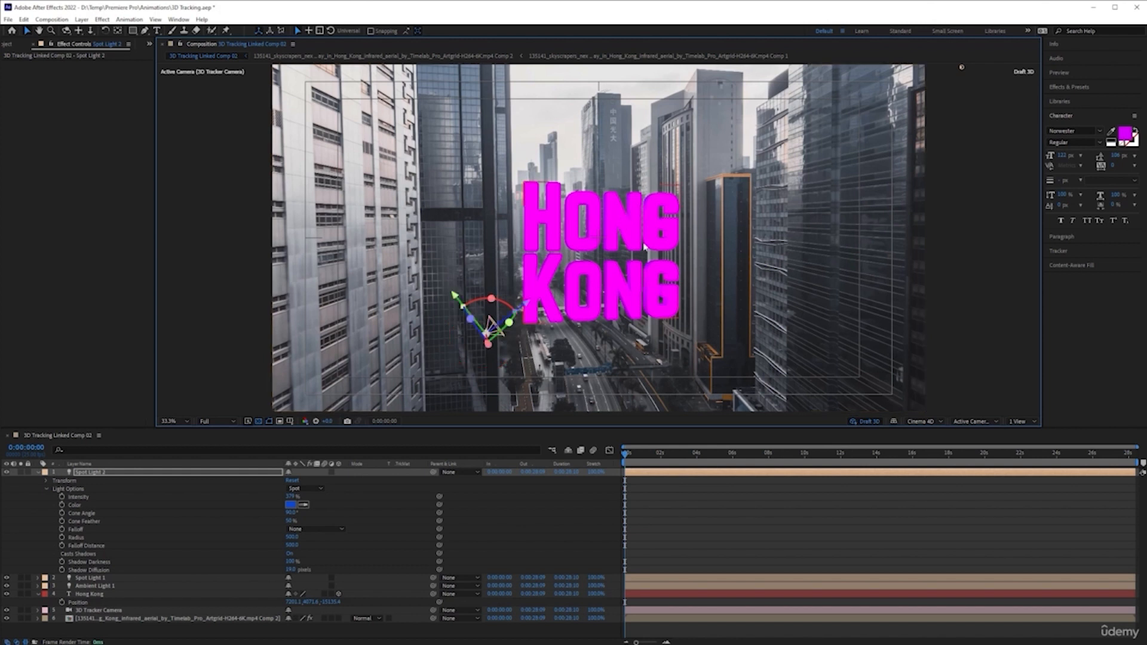
{"action": "left_click_drag", "start_coordinate": [489, 348], "coordinate": [503, 377]}
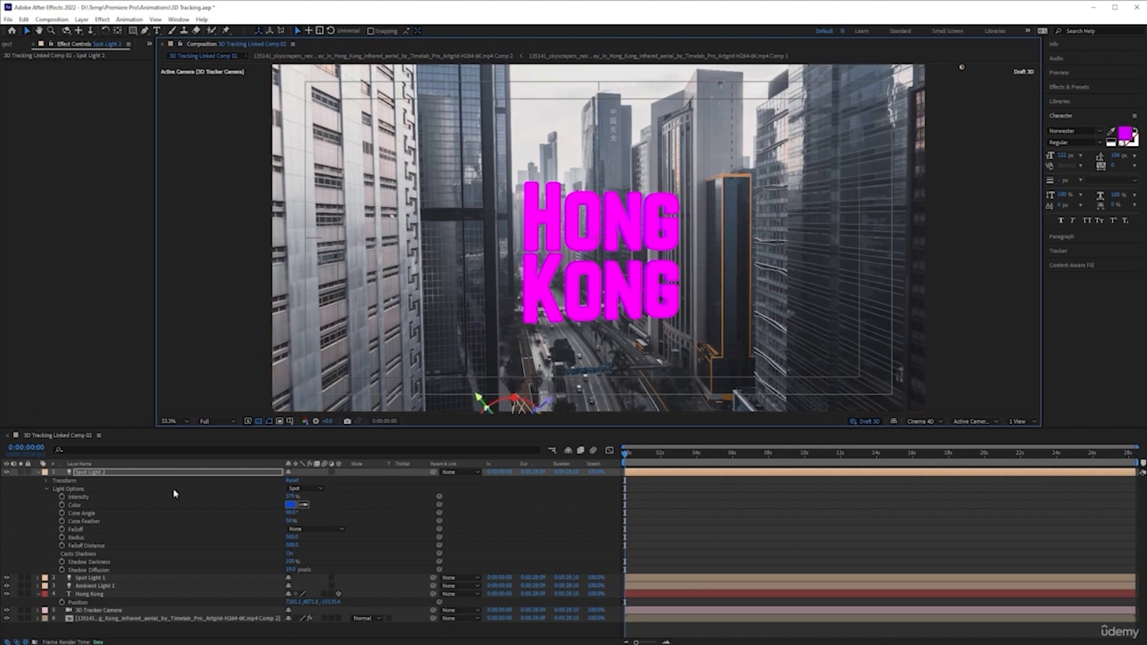
- Toggle Spot Light 2 to compare its effect on the Hong Kong text, leaving the light hidden, and move slightly forward in time
{"action": "left_click", "coordinate": [7, 474]}
{"action": "left_click", "coordinate": [7, 473]}
{"action": "left_click", "coordinate": [7, 473]}
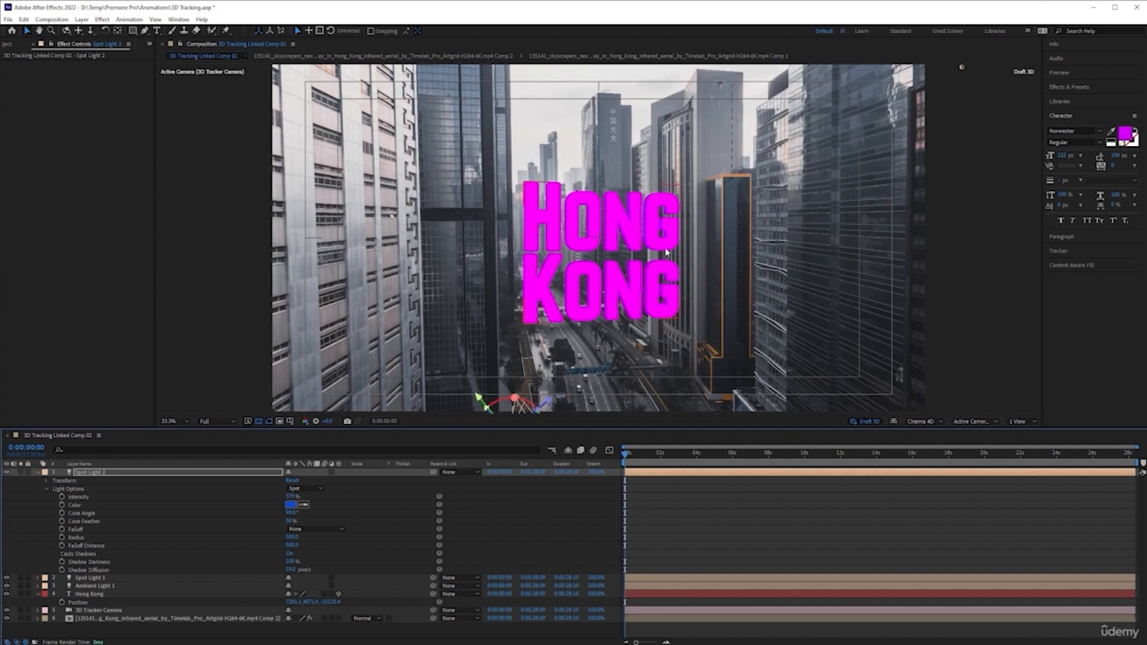
{"action": "left_click", "coordinate": [7, 473]}
{"action": "left_click", "coordinate": [7, 473]}
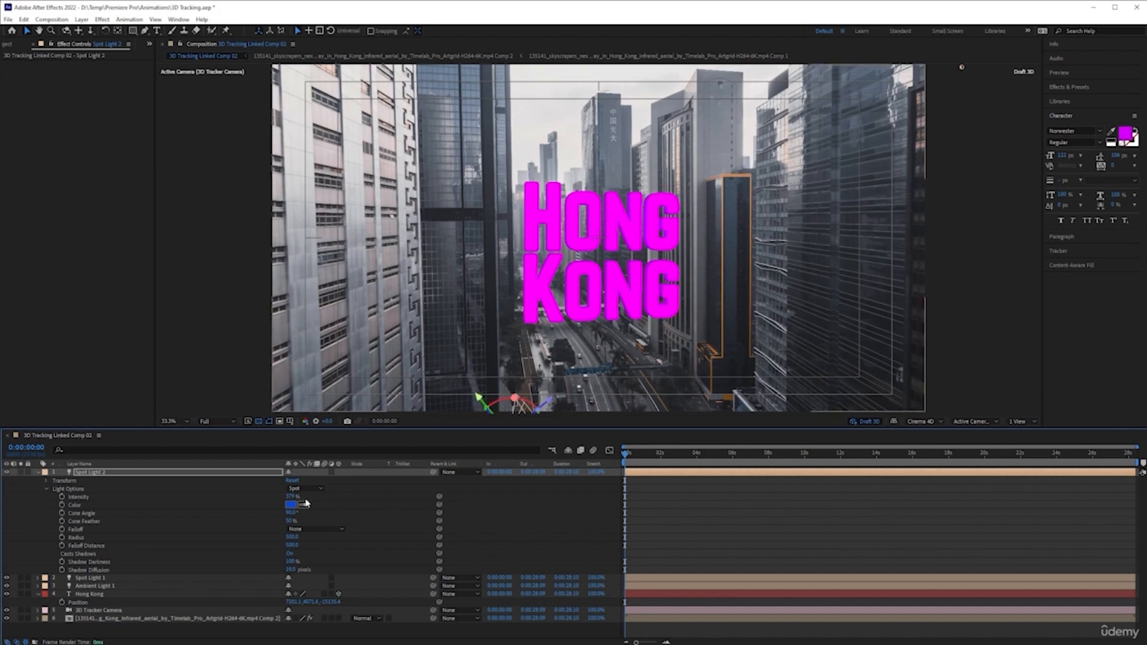
{"action": "left_click", "coordinate": [693, 148]}
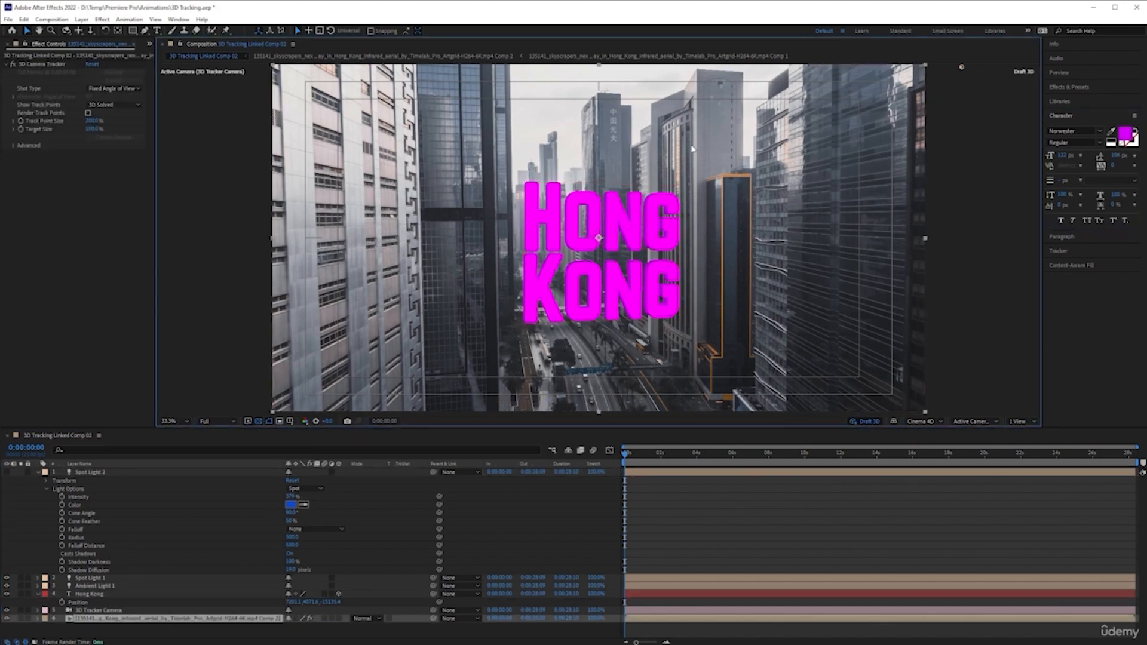
{"action": "mouse_move", "coordinate": [627, 458]}
{"action": "left_mouse_down"}
{"action": "mouse_move", "coordinate": [800, 461]}
{"action": "mouse_move", "coordinate": [635, 467]}
{"action": "left_mouse_up"}
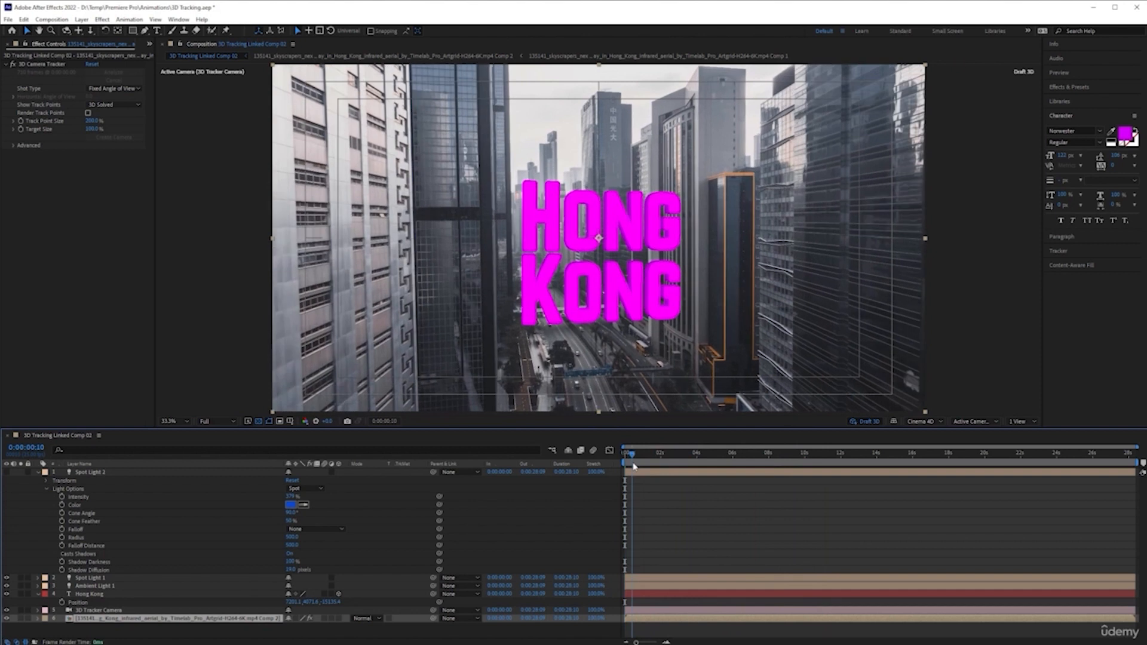
- Select the Hong Kong layer and sample a colour from the footage's buildings as its text fill
{"action": "left_click", "coordinate": [1112, 132]}
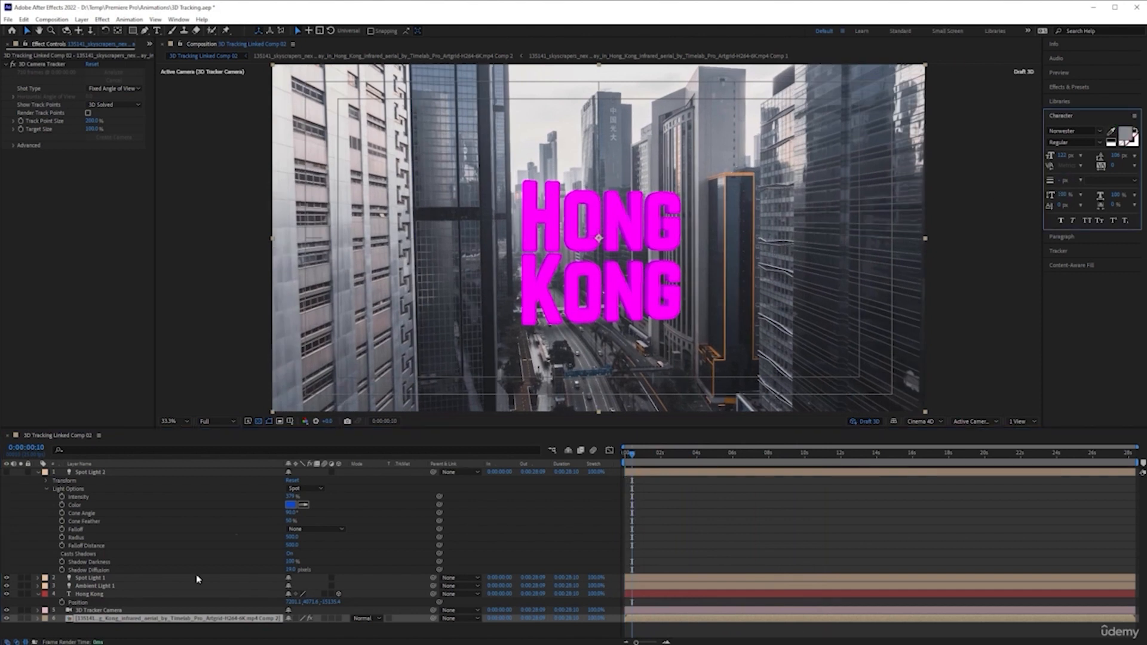
{"action": "left_click", "coordinate": [119, 595]}
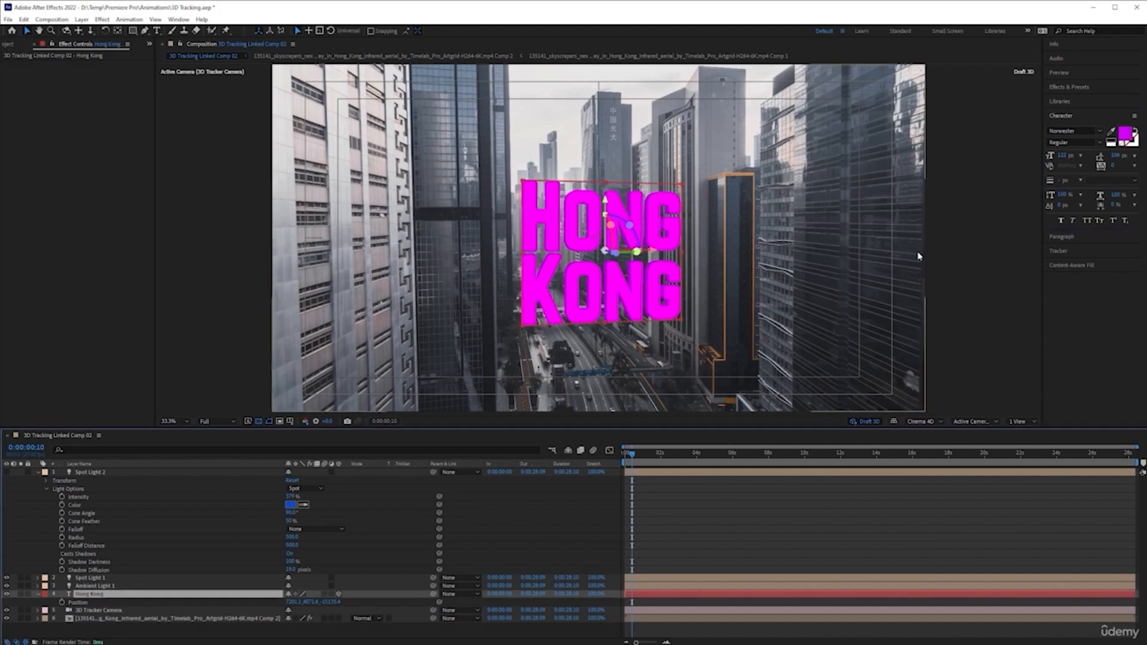
{"action": "left_click", "coordinate": [1112, 132]}
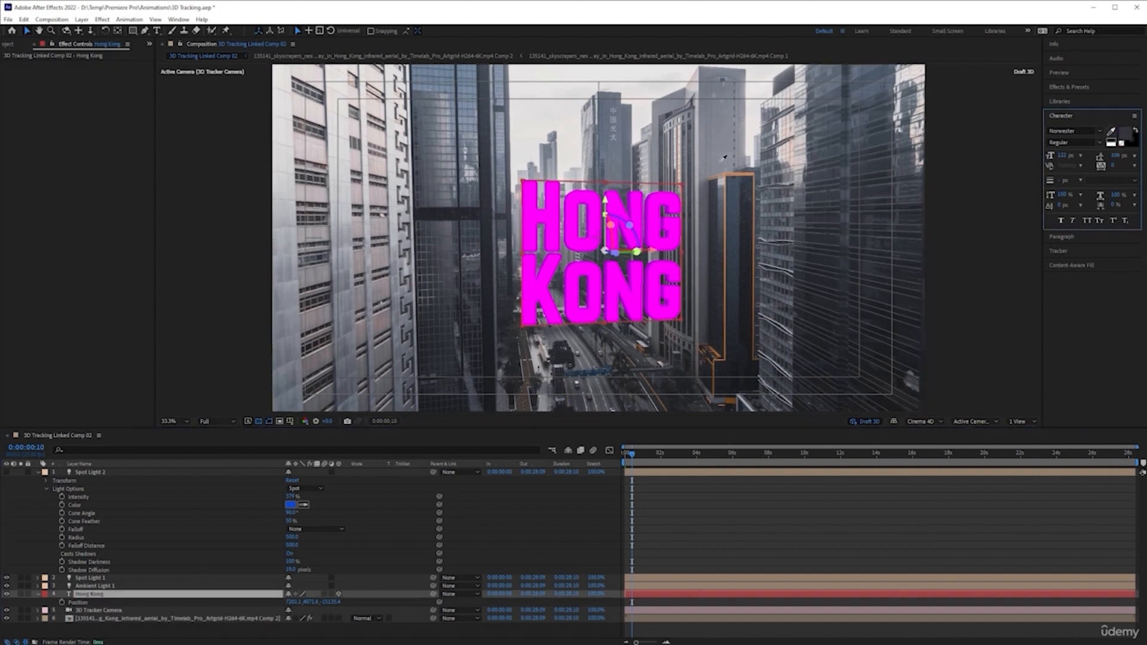
{"action": "left_click", "coordinate": [777, 345]}
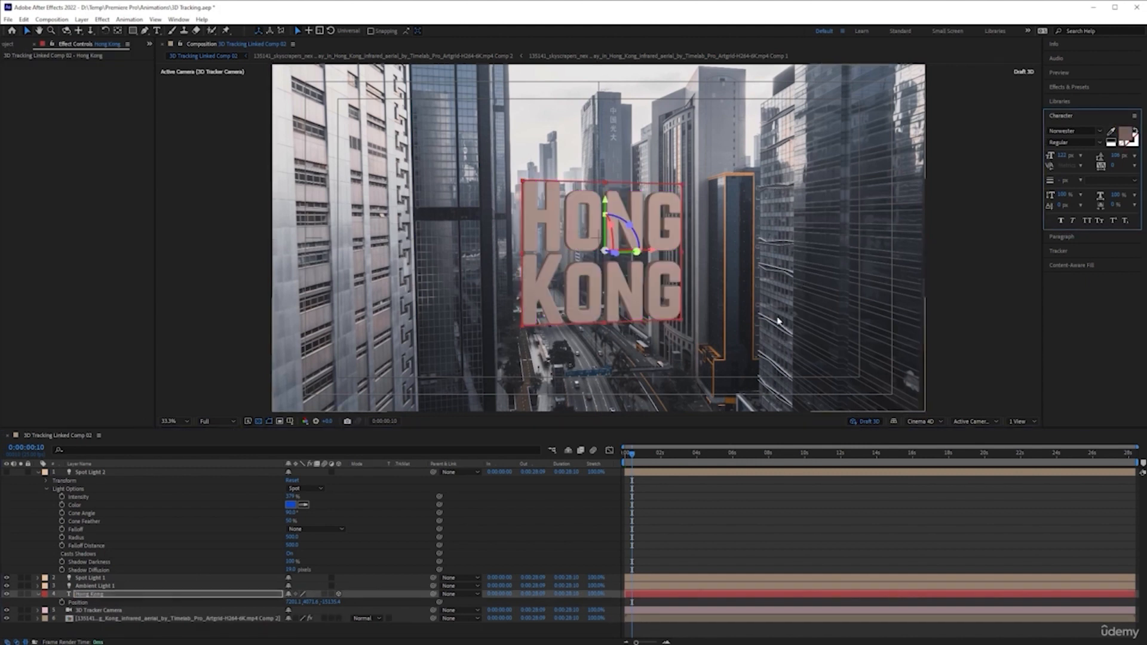
- Set the Hong Kong text's fill colour to a saturated dark orange, matching the orange edges of the building
{"action": "left_click", "coordinate": [1127, 135]}
{"action": "left_click", "coordinate": [566, 298]}
{"action": "left_click_drag", "start_coordinate": [566, 298], "coordinate": [574, 276]}
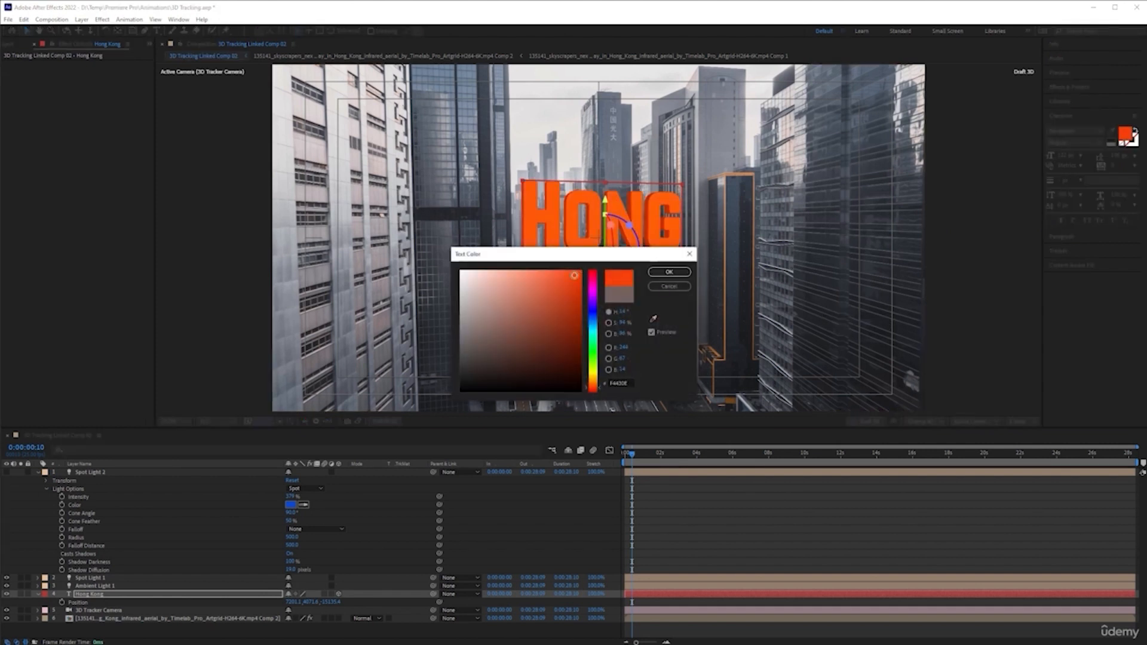
{"action": "left_click_drag", "start_coordinate": [595, 380], "coordinate": [594, 376]}
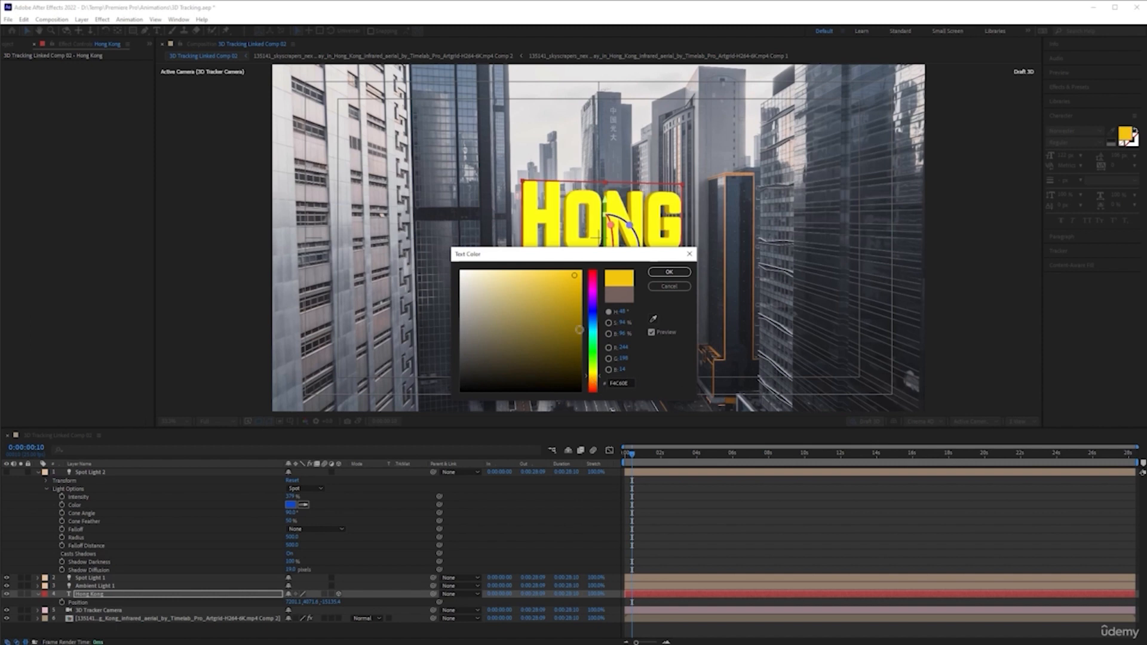
{"action": "left_click", "coordinate": [598, 384]}
{"action": "left_click", "coordinate": [555, 329]}
{"action": "left_click_drag", "start_coordinate": [556, 330], "coordinate": [570, 307]}
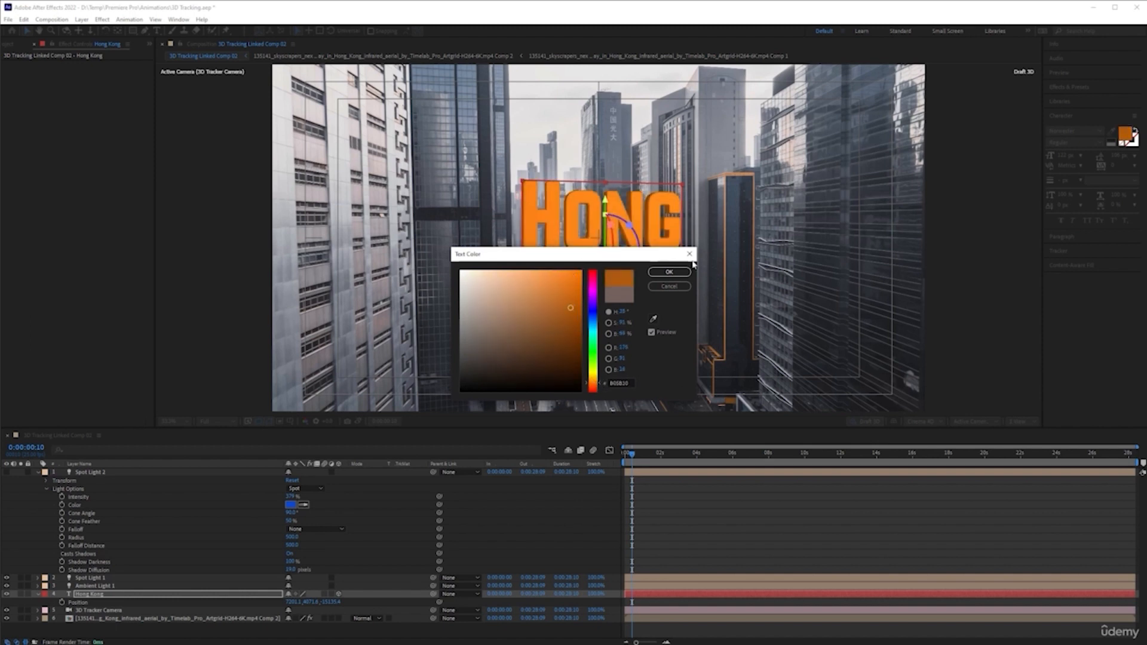
{"action": "left_click", "coordinate": [669, 272]}
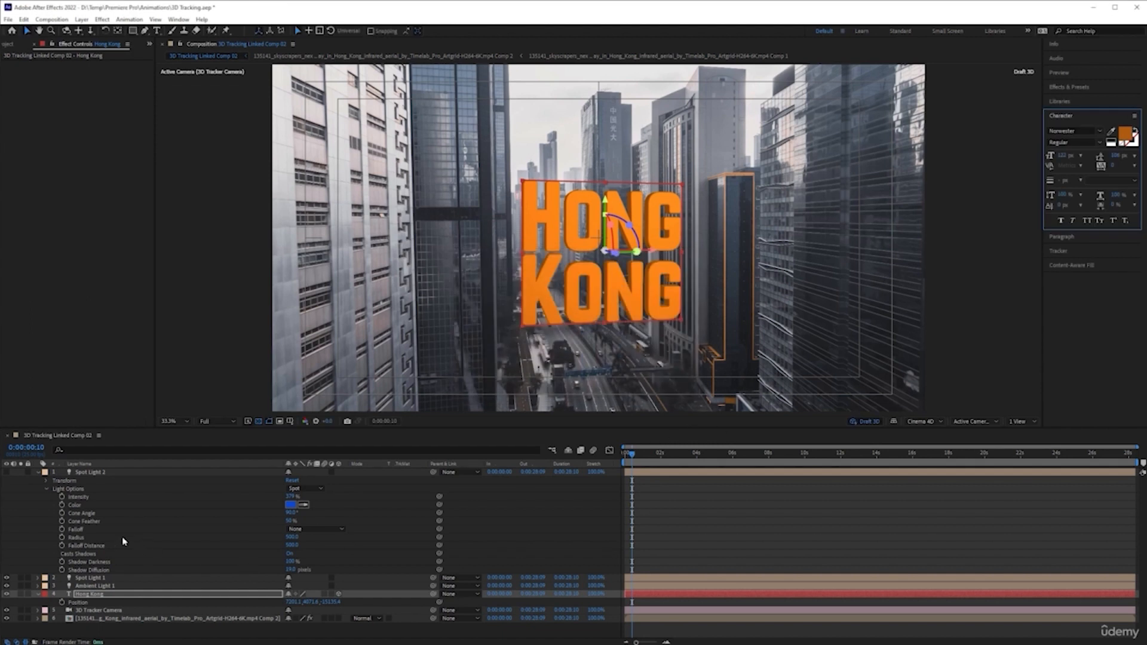
- Set the Hong Kong layer's bevel style to Angular in its geometry options and open its extrusion depth value
{"action": "left_click", "coordinate": [40, 595]}
{"action": "left_click", "coordinate": [39, 595]}
{"action": "scroll", "coordinate": [150, 556], "scroll_direction": "down", "scroll_amount": 3}
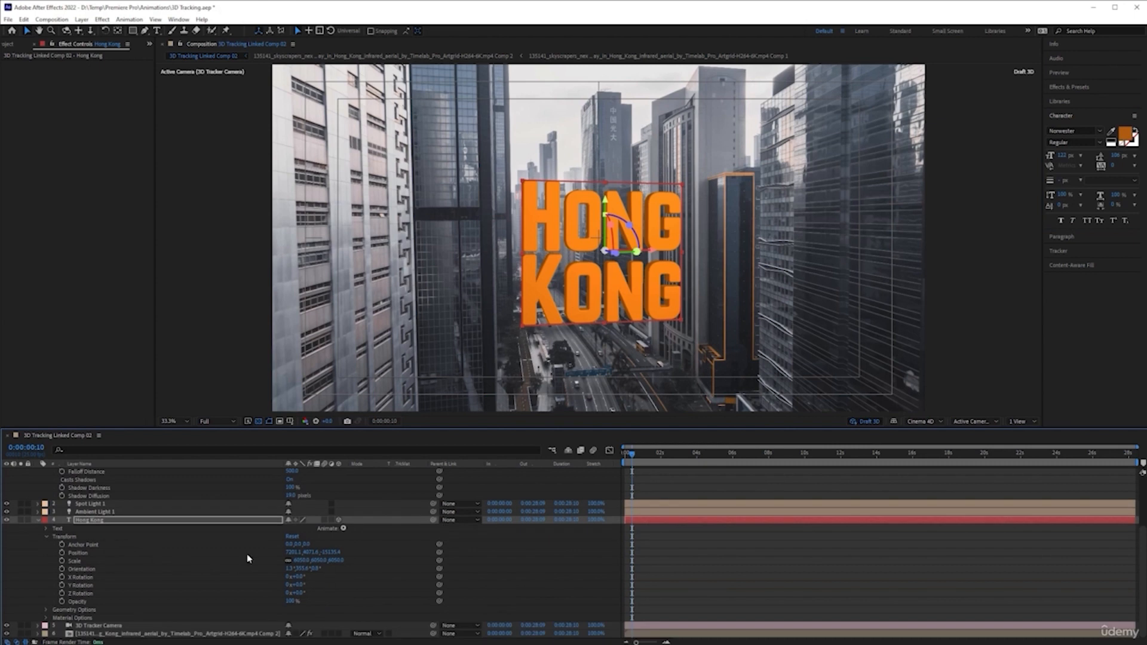
{"action": "left_click", "coordinate": [45, 610]}
{"action": "scroll", "coordinate": [174, 558], "scroll_direction": "down", "scroll_amount": 2}
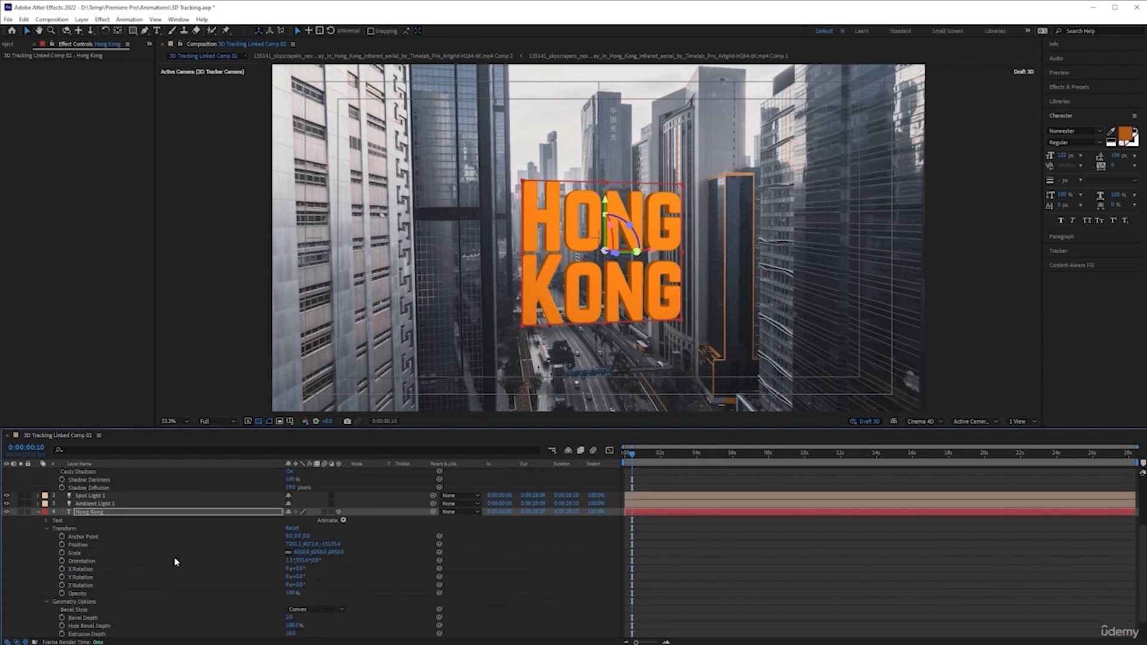
{"action": "left_click", "coordinate": [320, 585]}
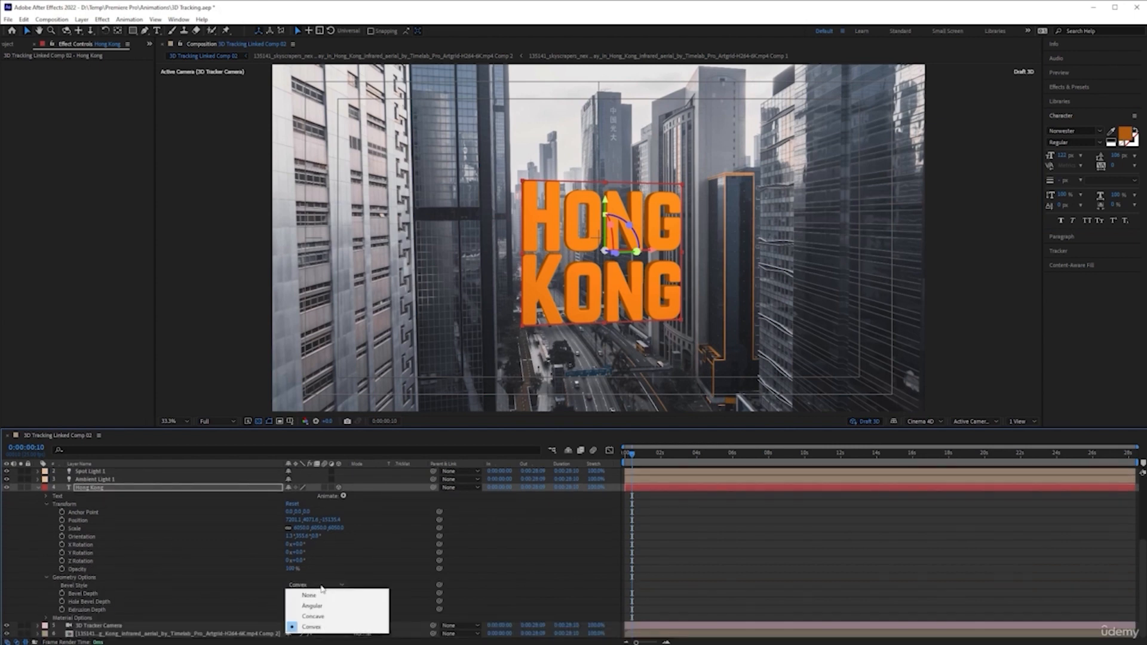
{"action": "left_click", "coordinate": [302, 605]}
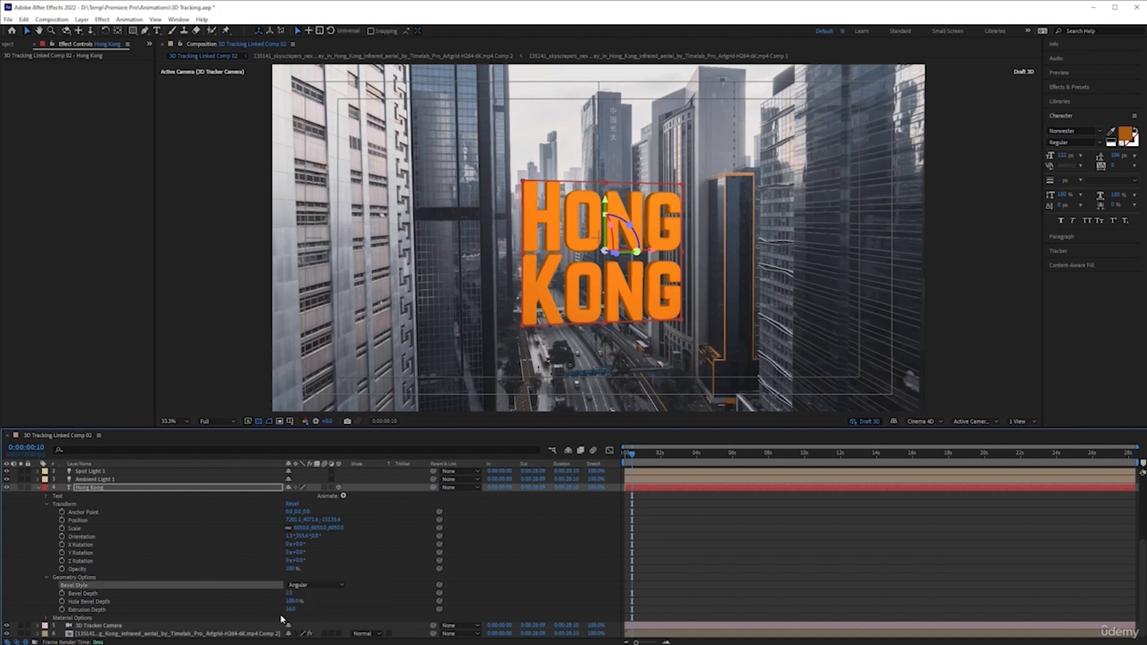
{"action": "left_click", "coordinate": [291, 610]}
{"action": "key", "text": "Return"}
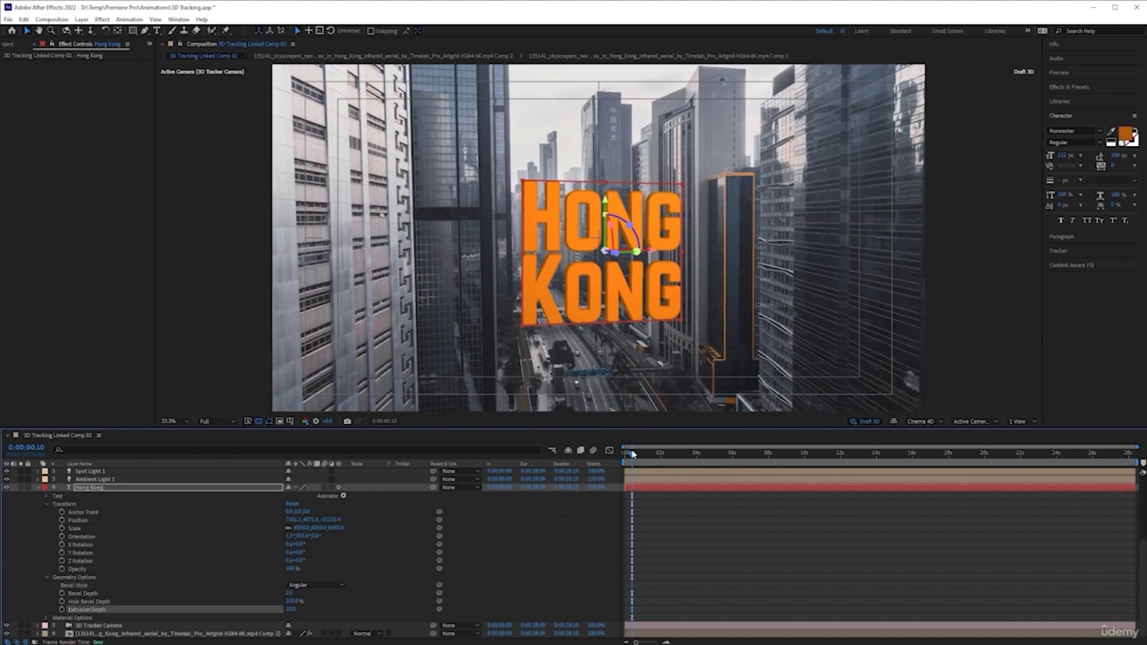
- Collapse the Spot Light 2 properties, preview the composition from the start and save the project
{"action": "left_click_drag", "start_coordinate": [634, 455], "coordinate": [625, 456]}
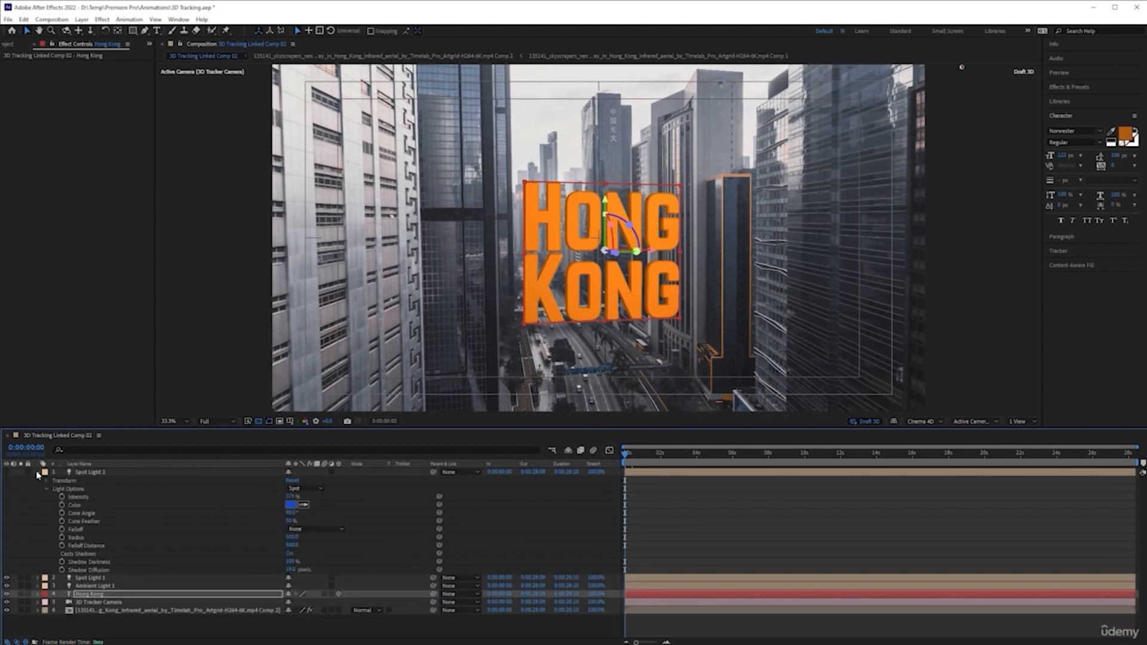
{"action": "left_click", "coordinate": [37, 472]}
{"action": "left_click", "coordinate": [658, 555]}
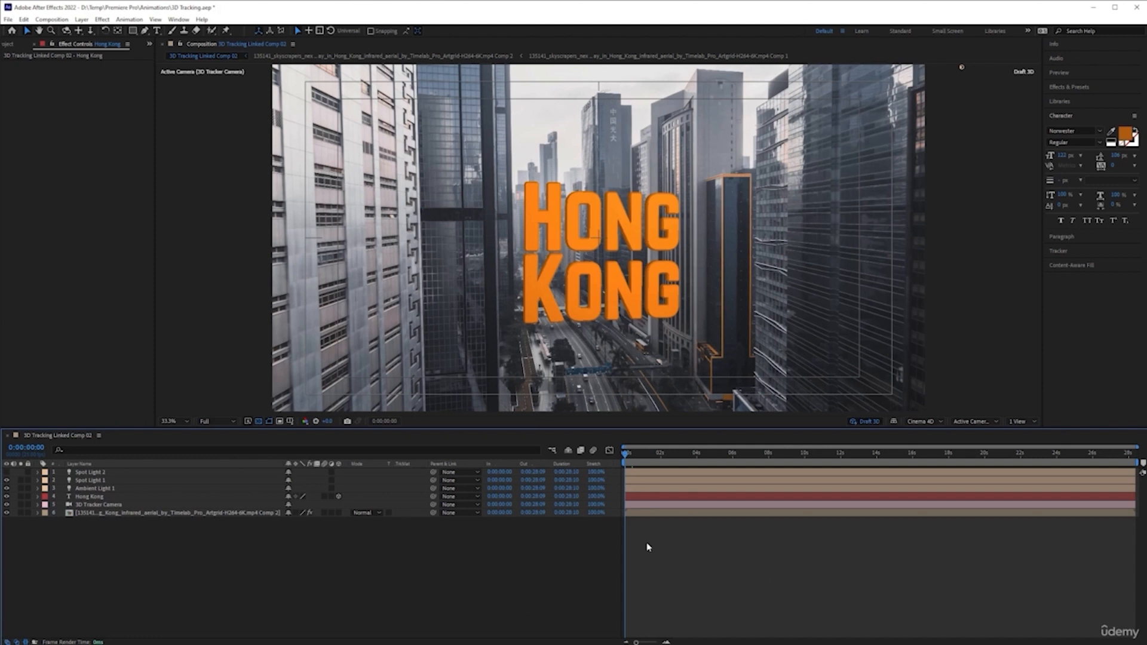
{"action": "key", "text": "space"}
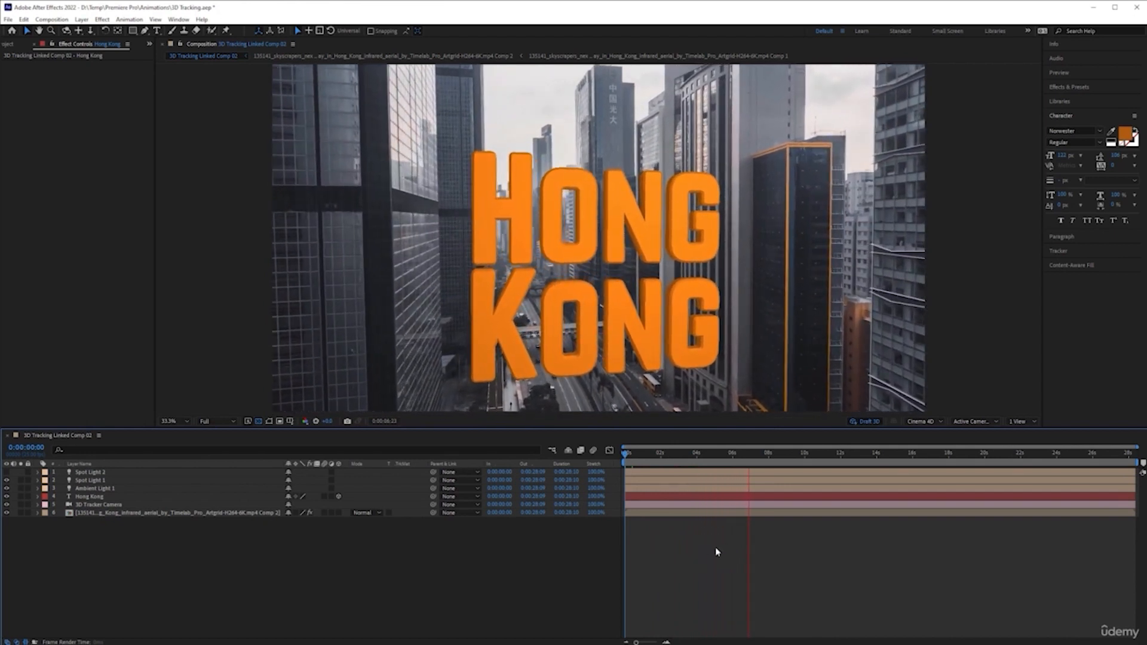
{"action": "key", "text": "space"}
{"action": "key", "text": "ctrl+s"}
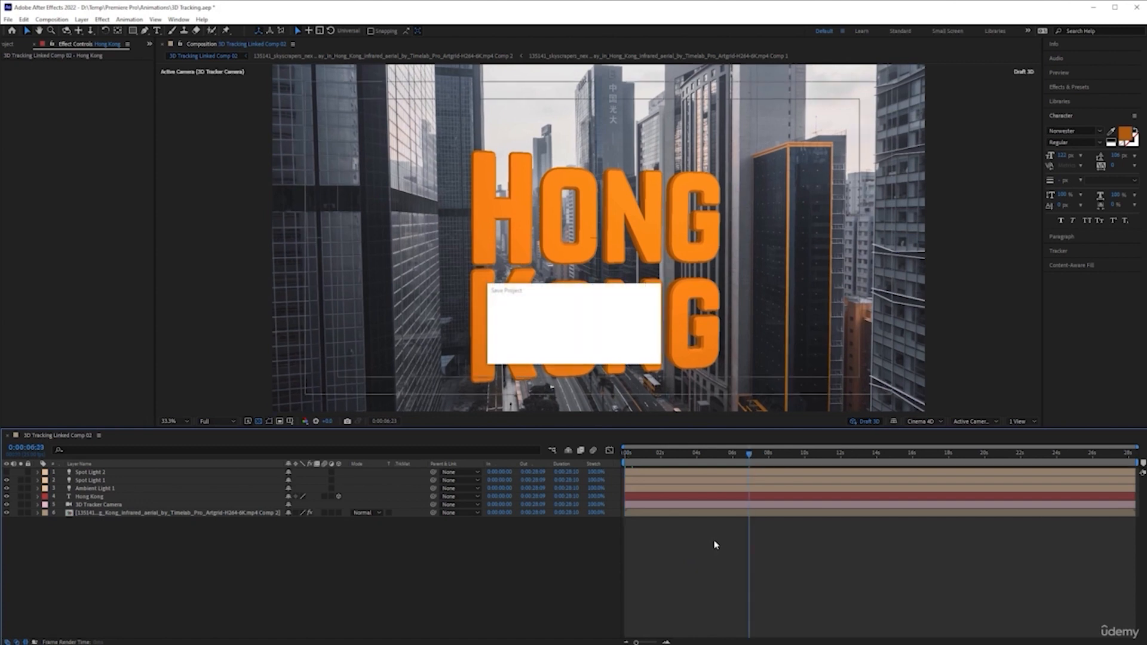
- Turn off Draft 3D, raise the composition's Cinema 4D render quality to Extreme and save the project
{"action": "left_click", "coordinate": [866, 422]}
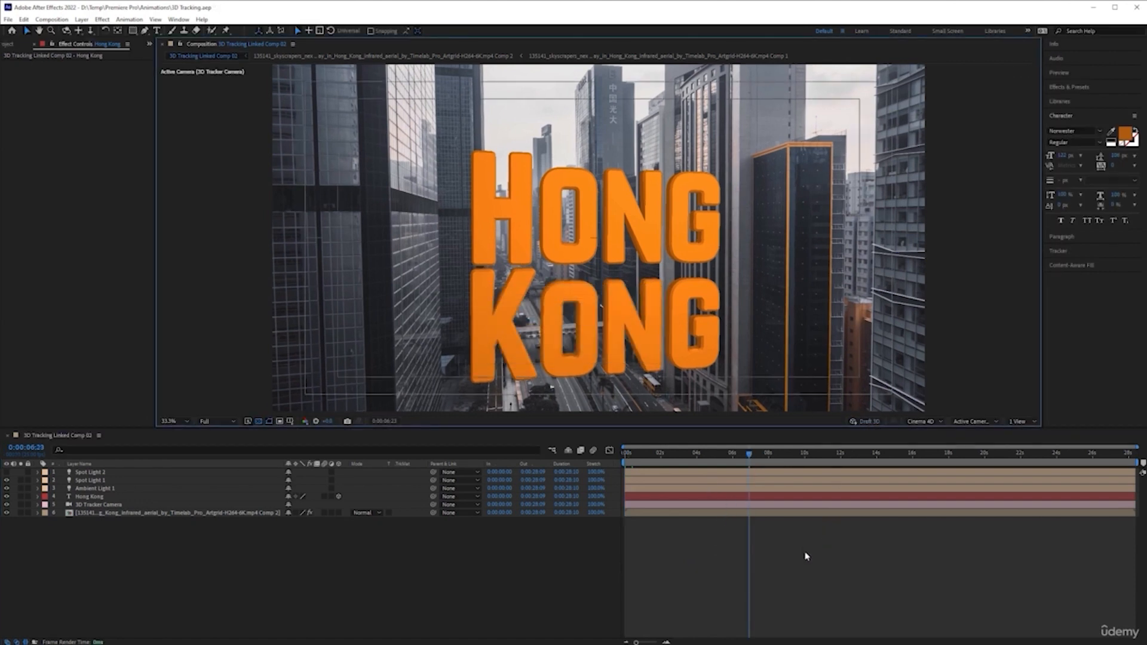
{"action": "left_click", "coordinate": [99, 435]}
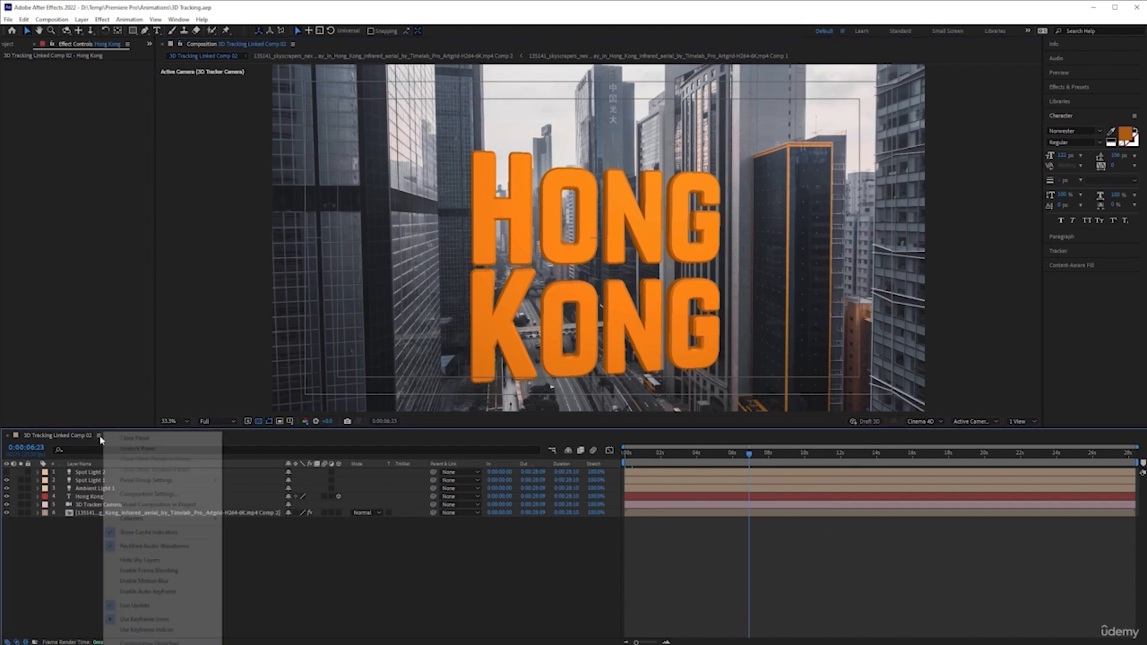
{"action": "left_click", "coordinate": [169, 497]}
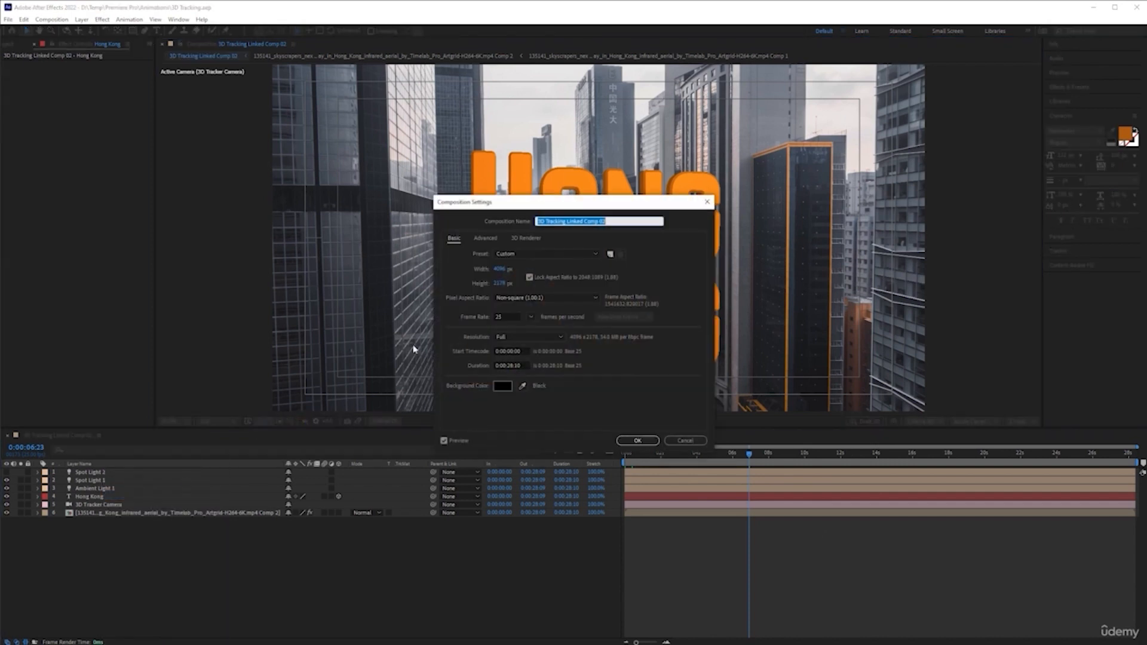
{"action": "left_click", "coordinate": [527, 238]}
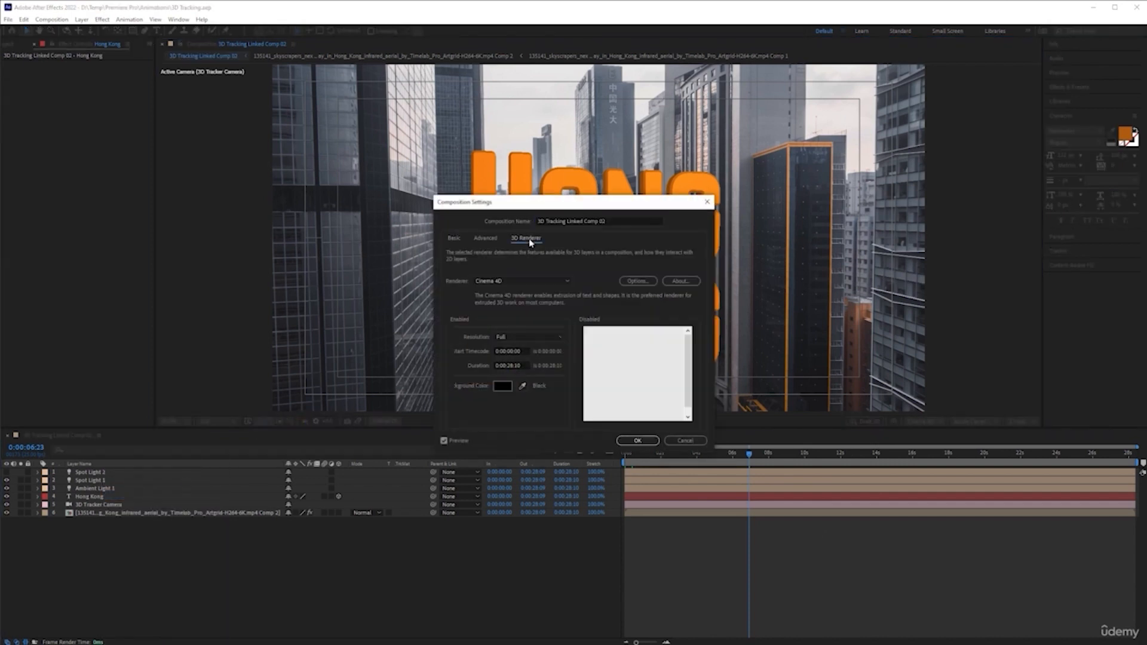
{"action": "left_click", "coordinate": [640, 282]}
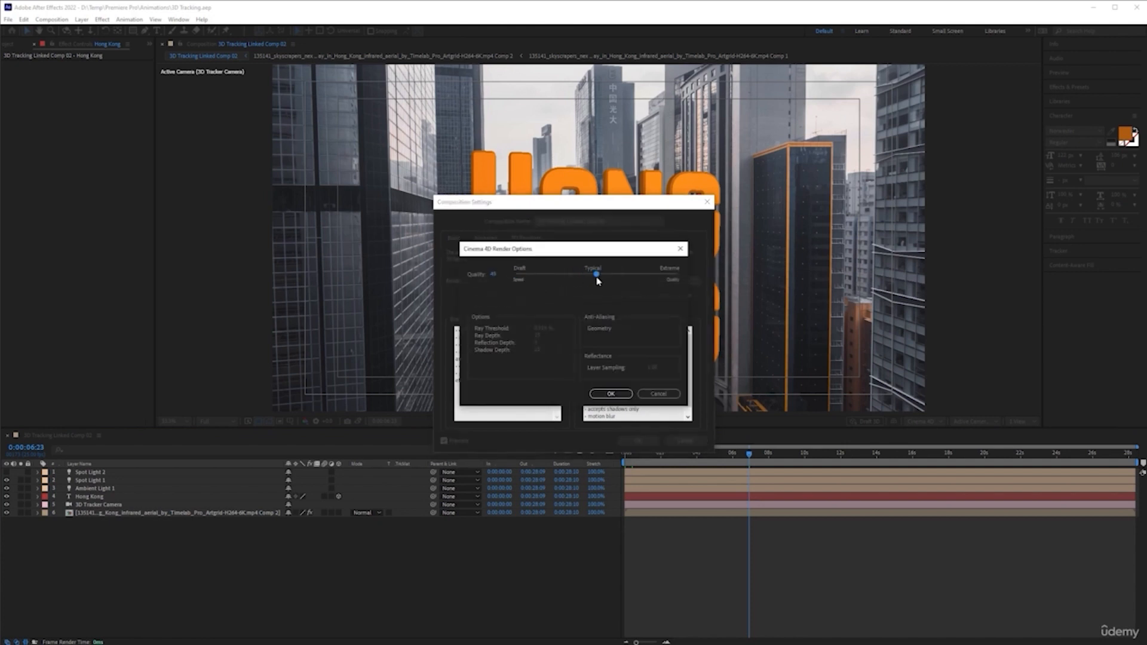
{"action": "left_click_drag", "start_coordinate": [614, 276], "coordinate": [687, 277]}
{"action": "left_click", "coordinate": [611, 394]}
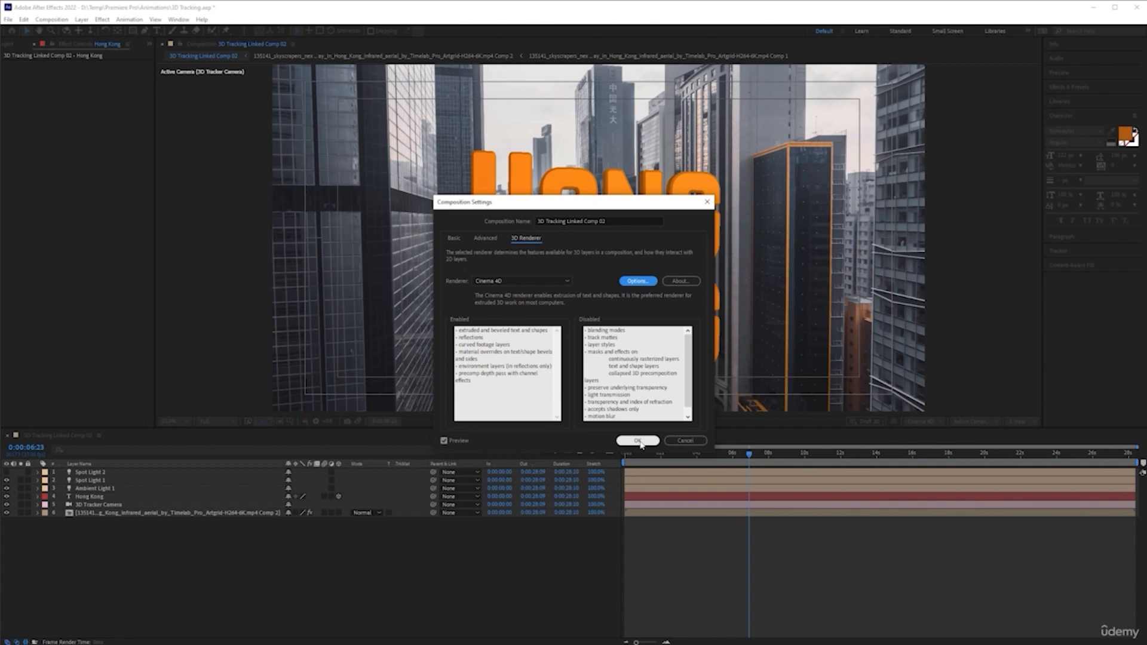
{"action": "left_click", "coordinate": [638, 441]}
{"action": "key", "text": "ctrl+s"}
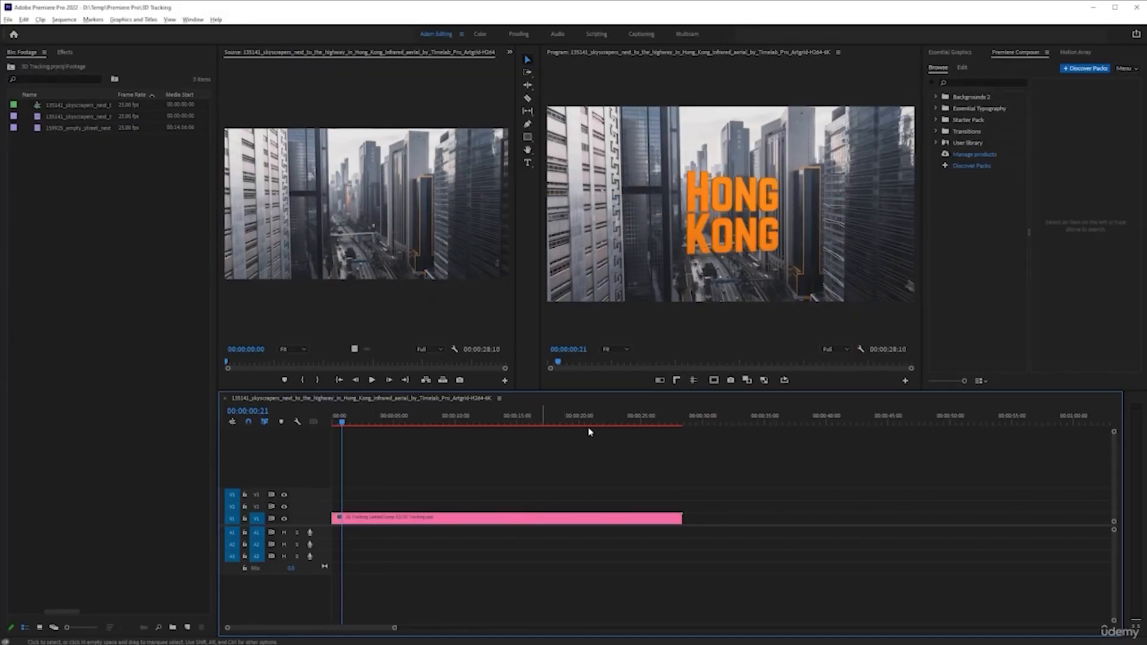
- Switch to Premiere Pro, set the sequence's out point at the end of the linked composition clip and render the previews
{"action": "left_click", "coordinate": [689, 420]}
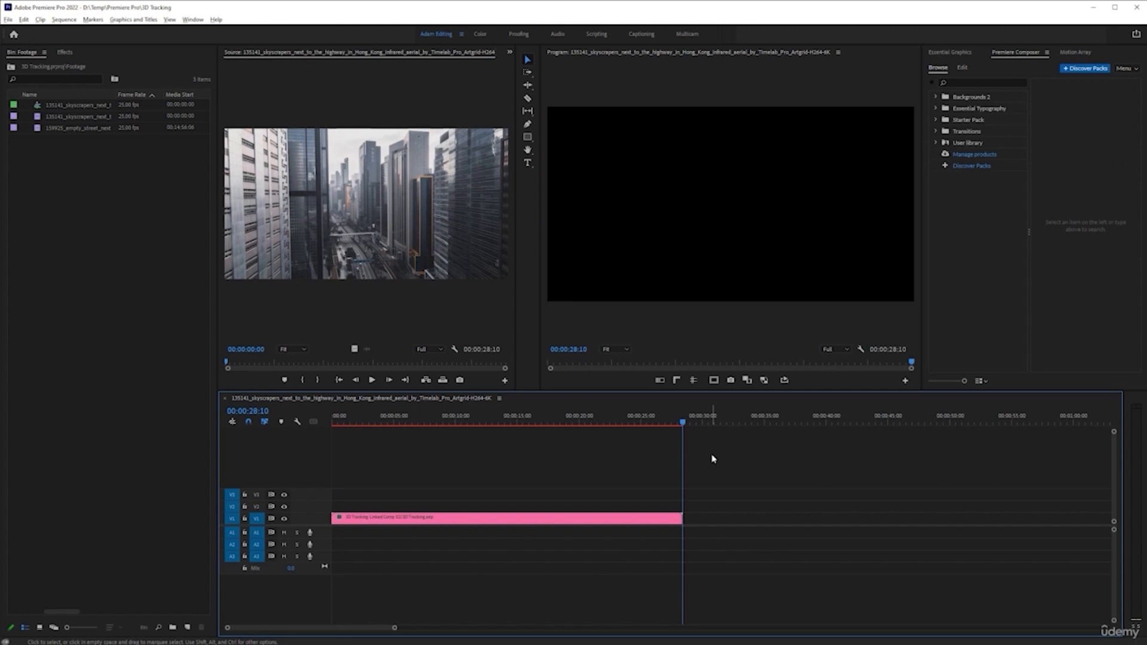
{"action": "key", "text": "o"}
{"action": "key", "text": "Home"}
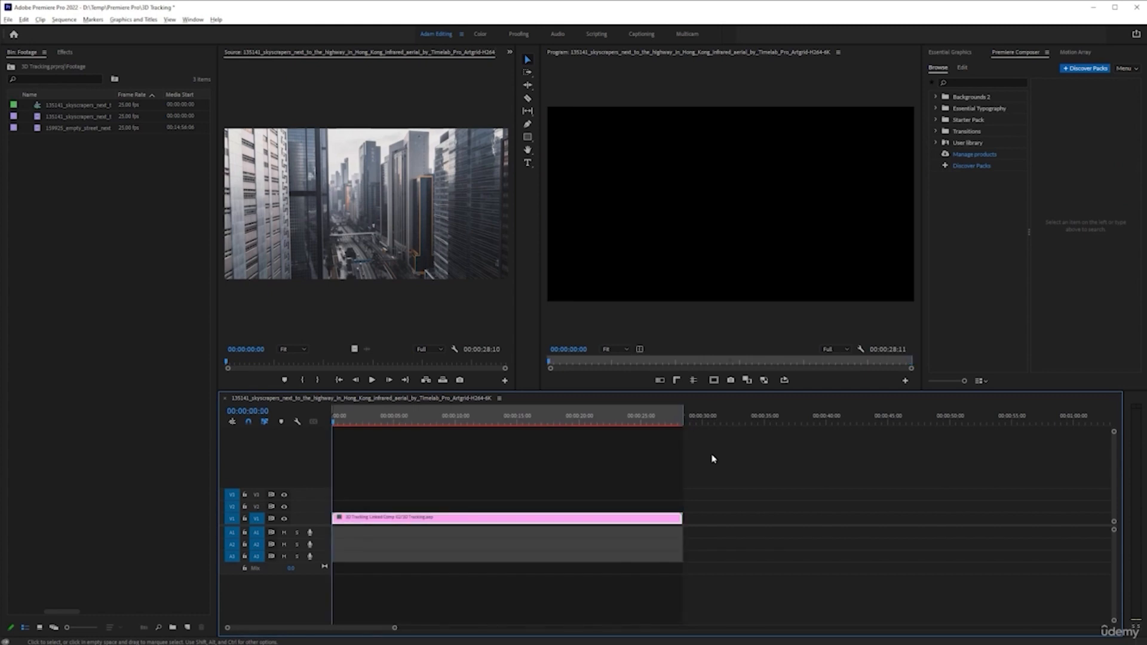
{"action": "key", "text": "Return"}
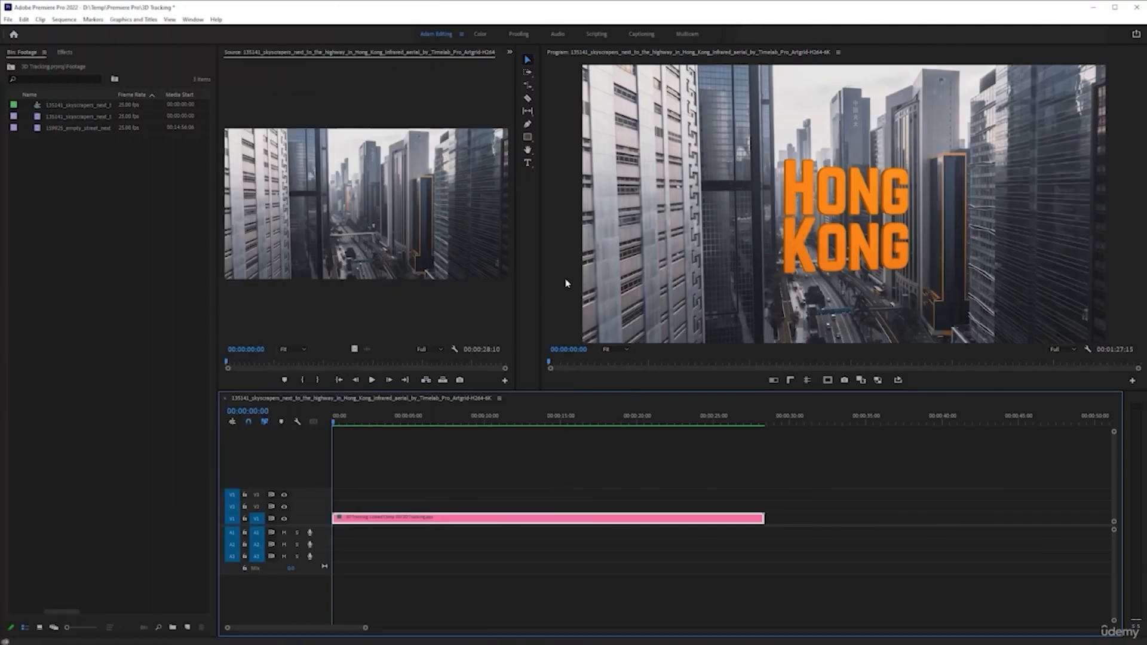
- Play the original source clip, and play the rendered sequence from the start to compare them
{"action": "left_click", "coordinate": [354, 238]}
{"action": "key", "text": "space"}
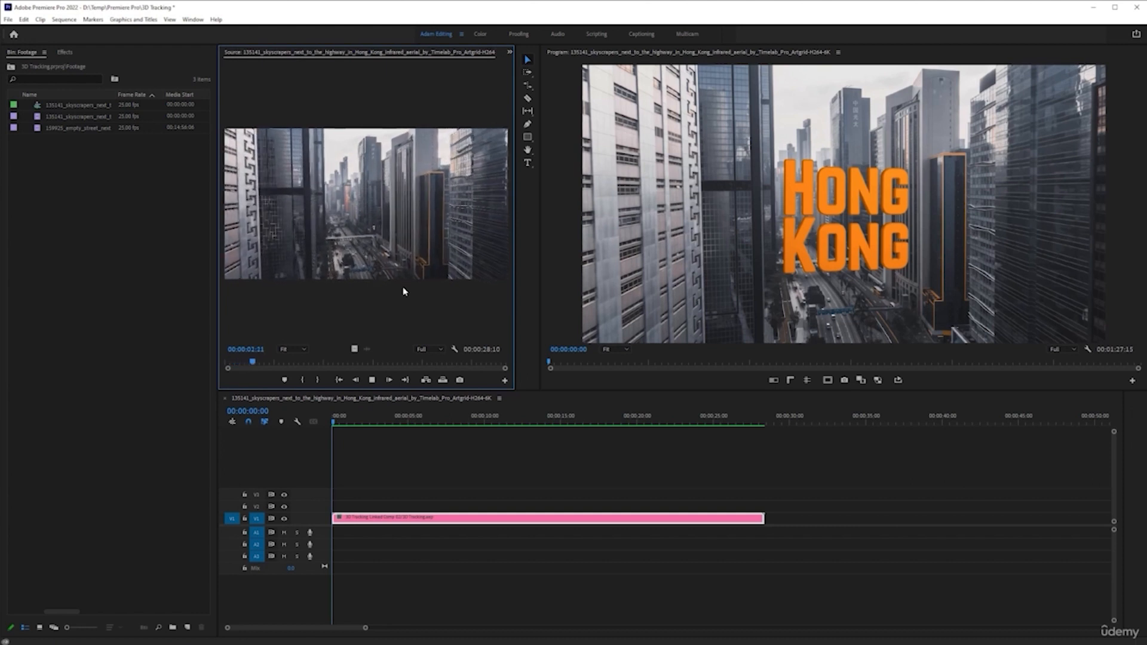
{"action": "key", "text": "space"}
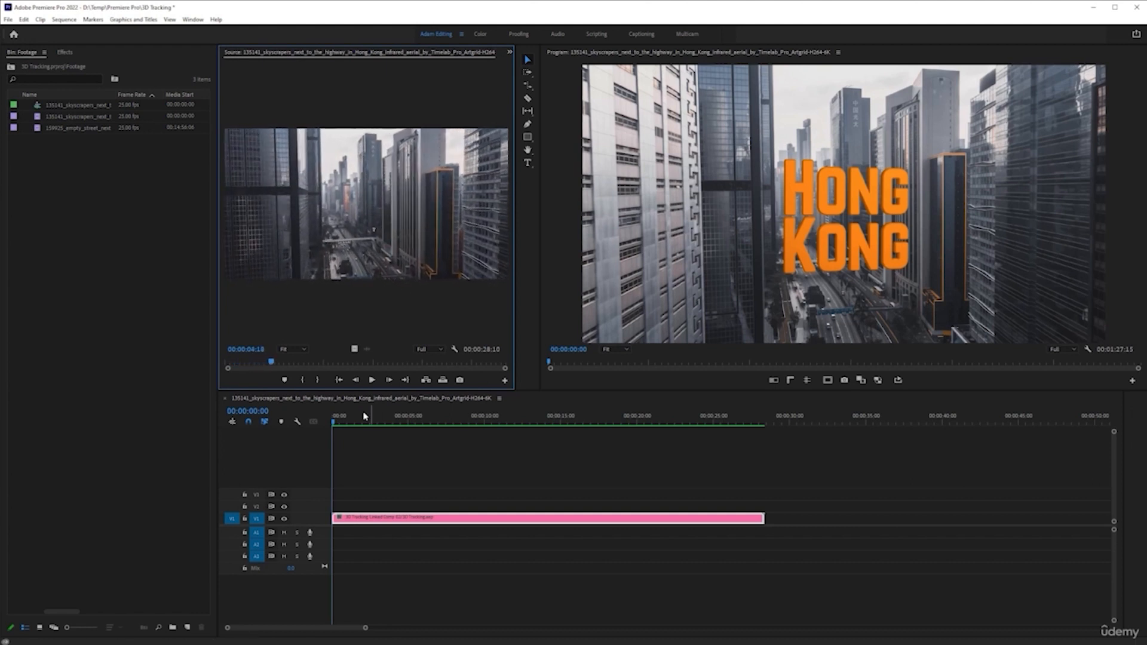
{"action": "left_click", "coordinate": [338, 423]}
{"action": "key", "text": "space"}
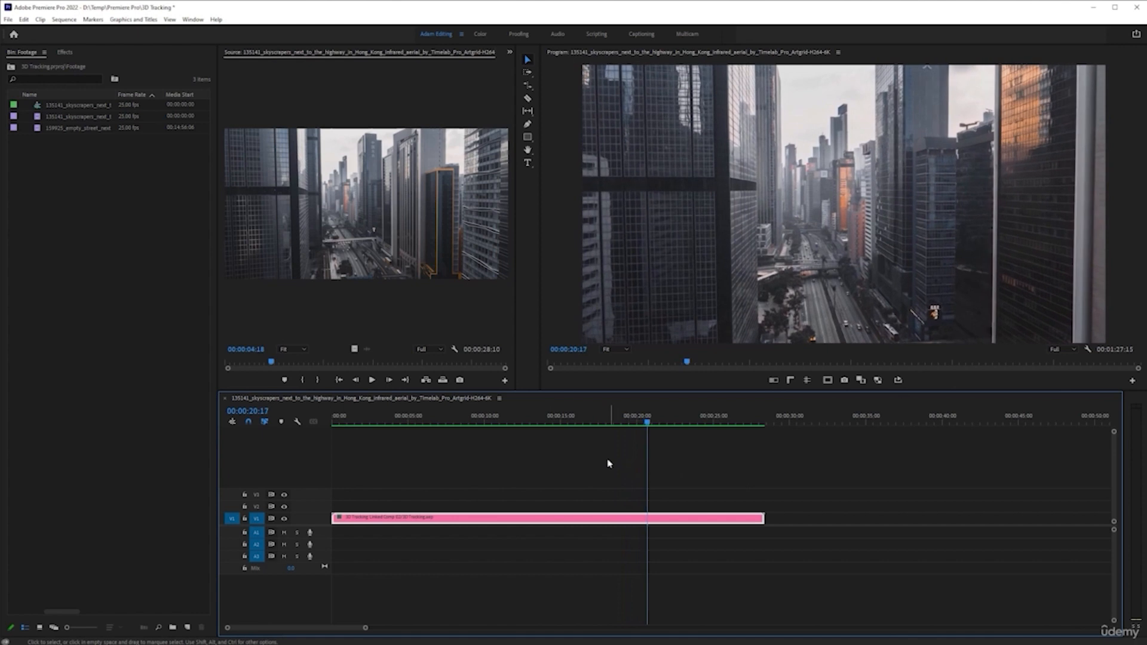
- Move the playhead to the start of the shorter second composition clip at 00:01:20:12 and play it
{"action": "key", "text": "minus"}
{"action": "key", "text": "minus"}
{"action": "key", "text": "minus"}
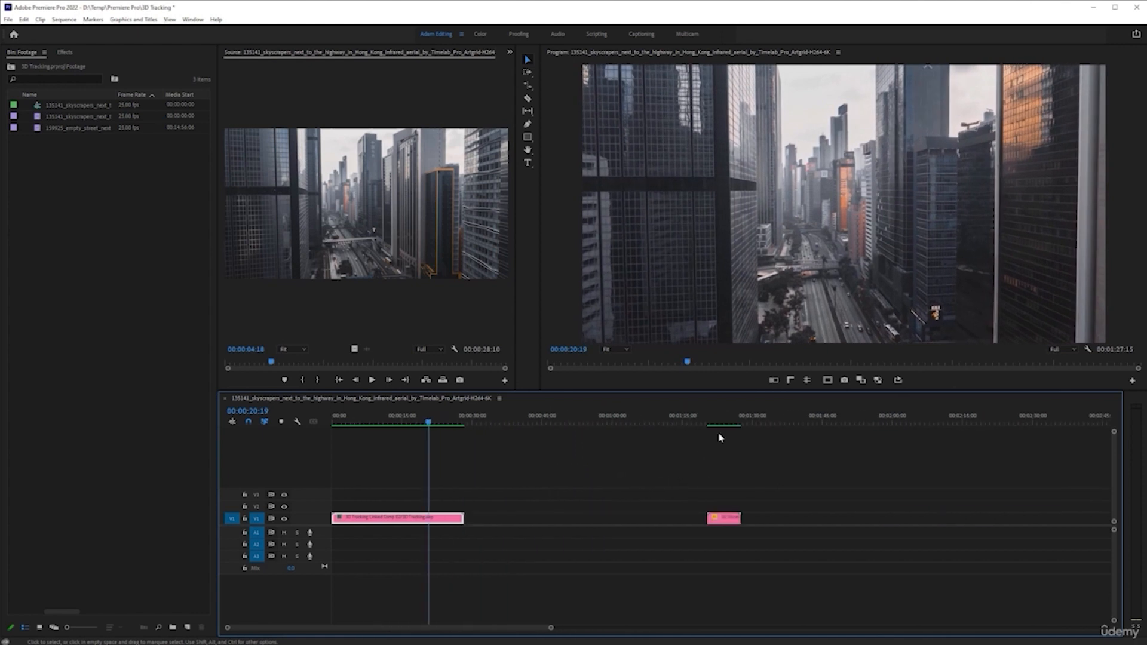
{"action": "left_click", "coordinate": [710, 421]}
{"action": "key", "text": "equal"}
{"action": "key", "text": "equal"}
{"action": "key", "text": "equal"}
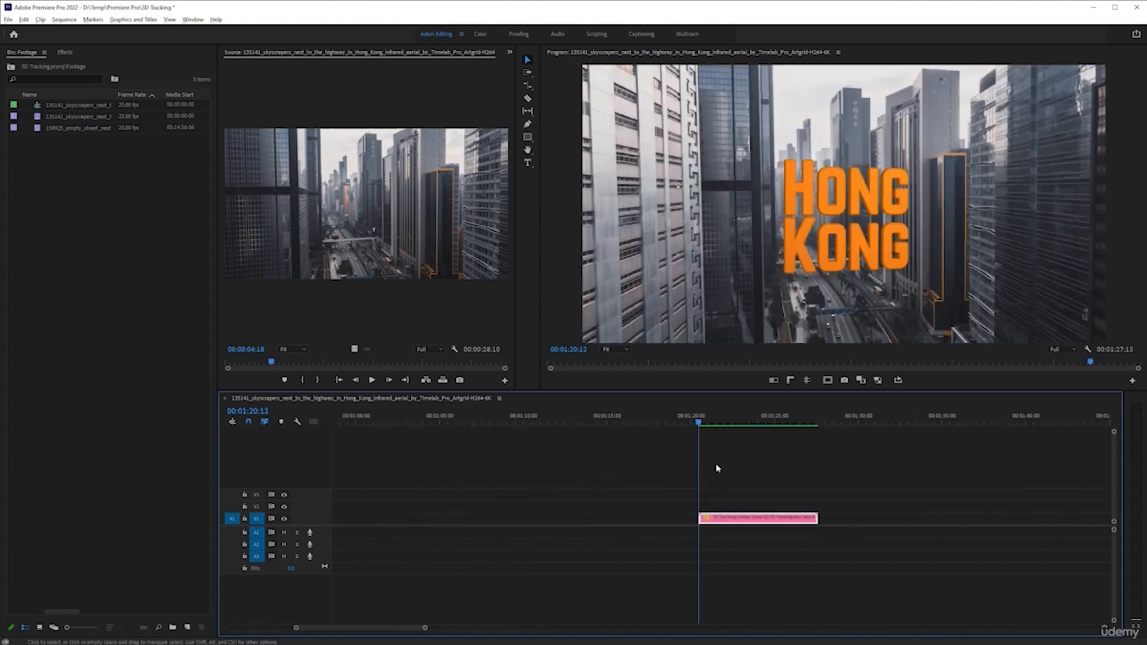
{"action": "key", "text": "equal"}
{"action": "key", "text": "equal"}
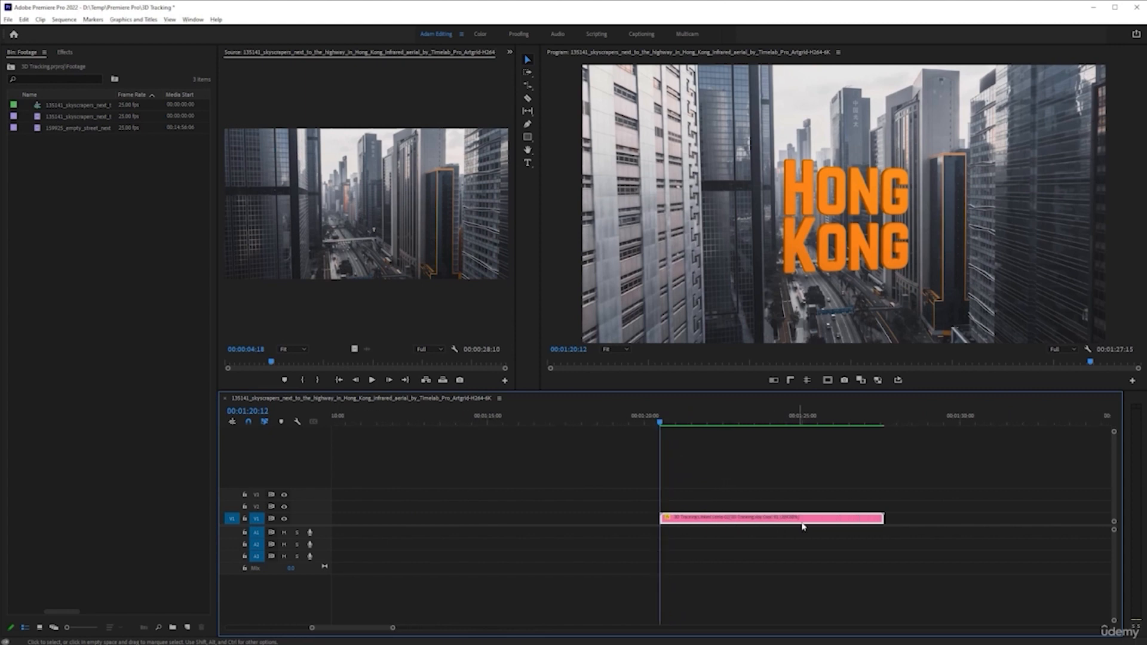
{"action": "scroll", "coordinate": [767, 521], "scroll_direction": "down", "scroll_amount": 1}
{"action": "scroll", "coordinate": [860, 515], "scroll_direction": "up", "scroll_amount": 1}
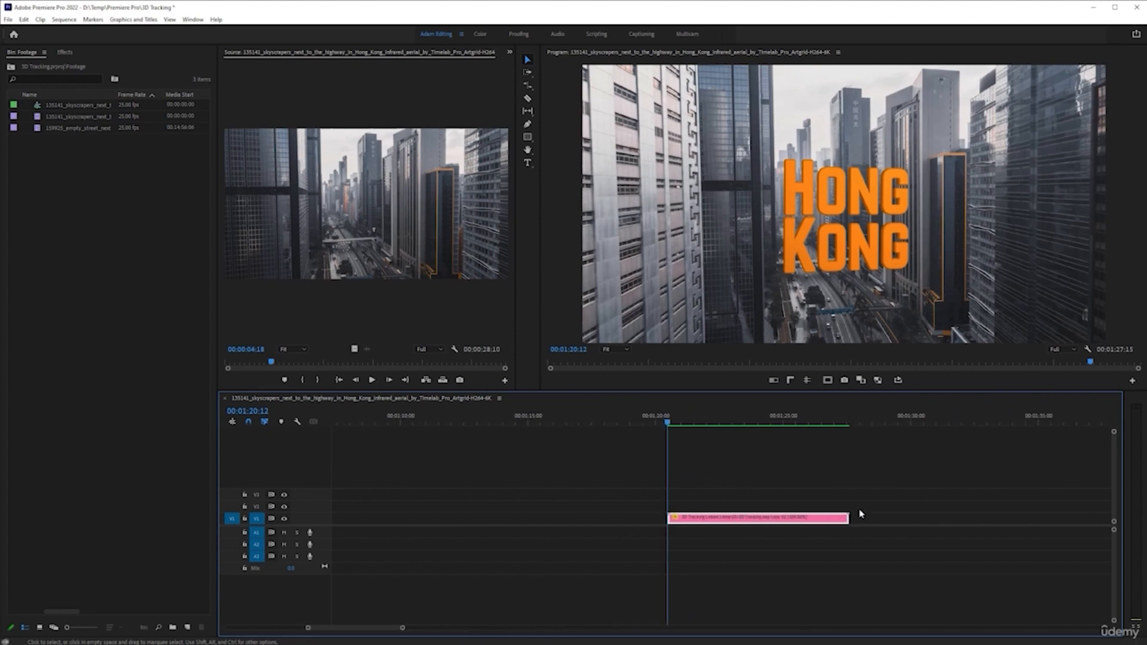
{"action": "key", "text": "space"}
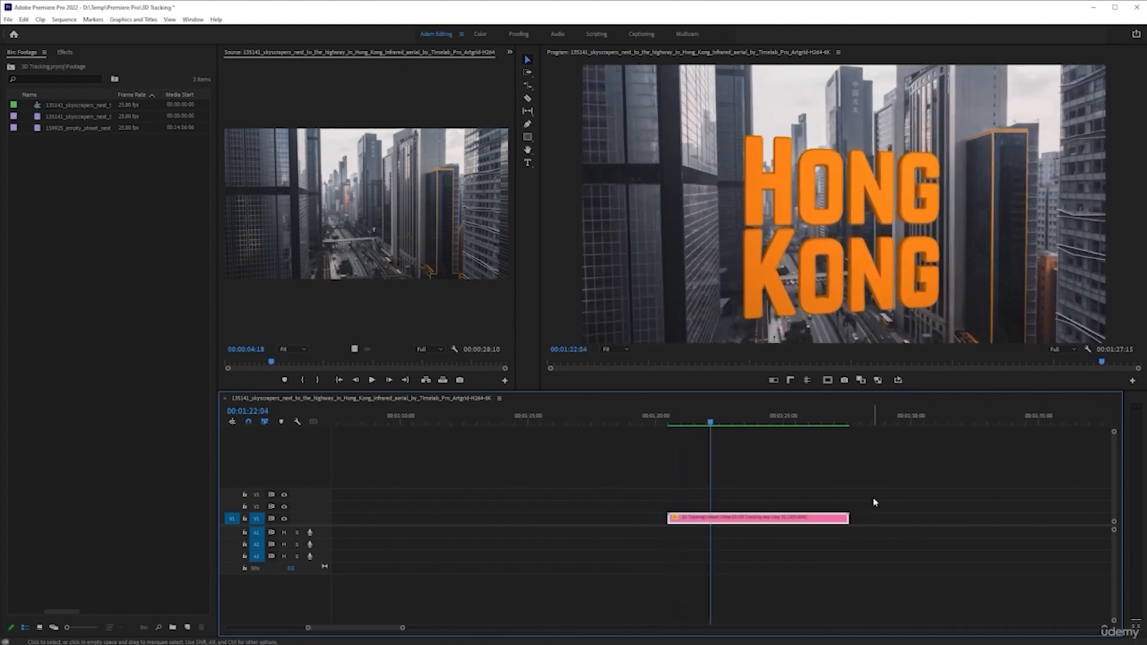
- Play the speed-ramped version of the second composition clip from its start
{"action": "scroll", "coordinate": [787, 513], "scroll_direction": "up", "scroll_amount": 1}
{"action": "scroll", "coordinate": [788, 512], "scroll_direction": "up", "scroll_amount": 1}
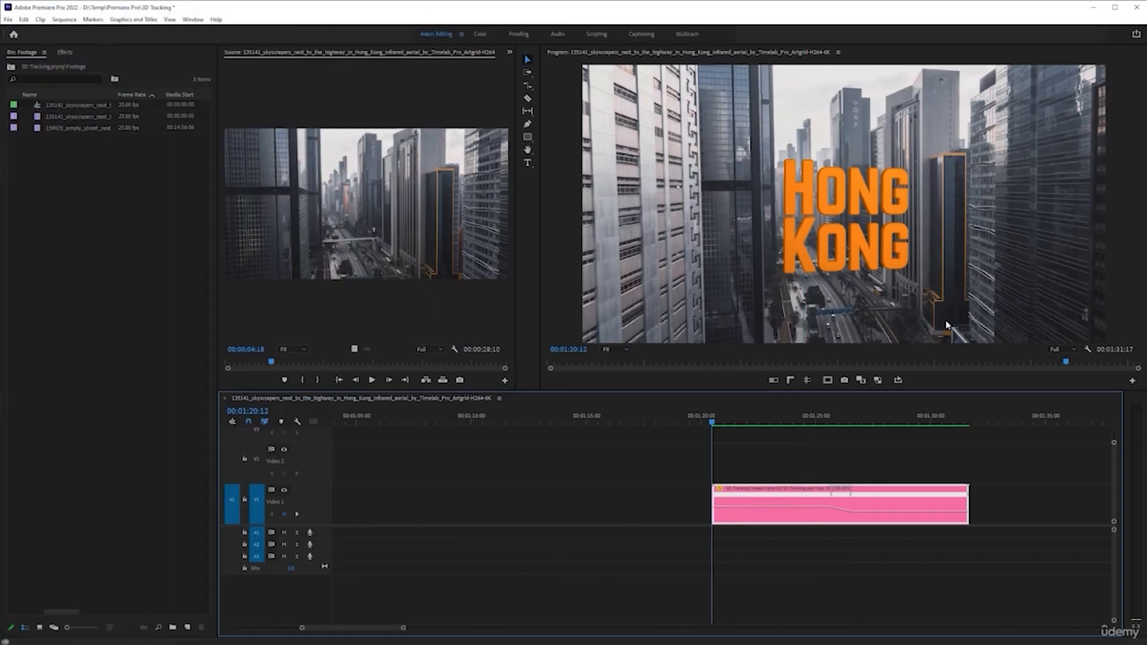
{"action": "scroll", "coordinate": [919, 454], "scroll_direction": "up", "scroll_amount": 2}
{"action": "scroll", "coordinate": [754, 470], "scroll_direction": "down", "scroll_amount": 2}
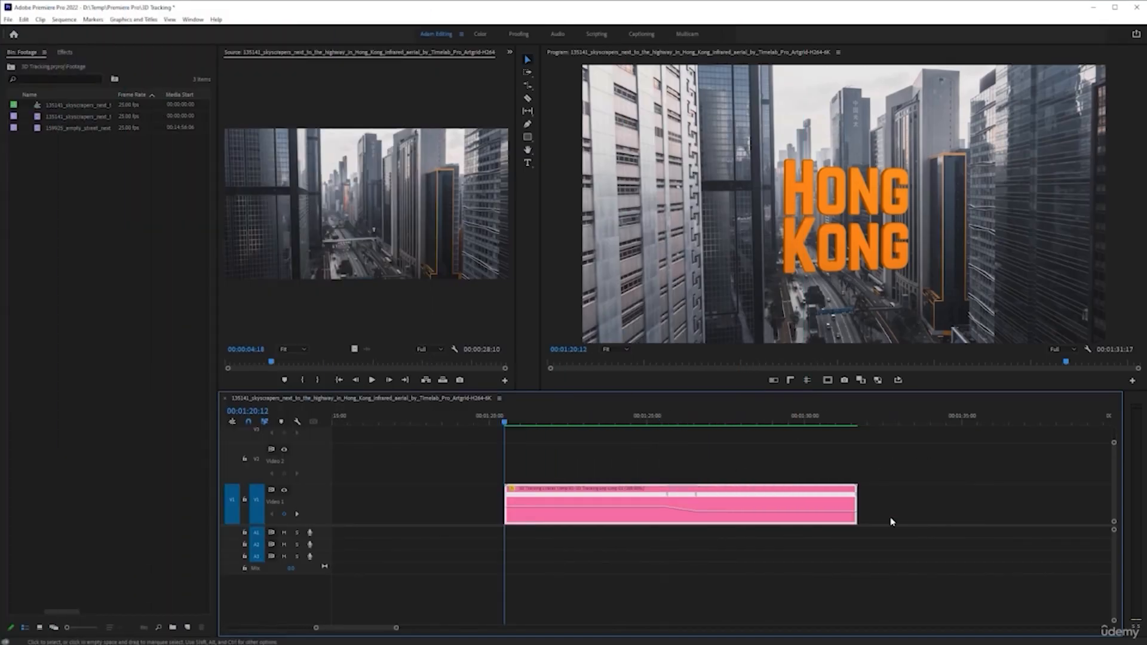
{"action": "key", "text": "space"}
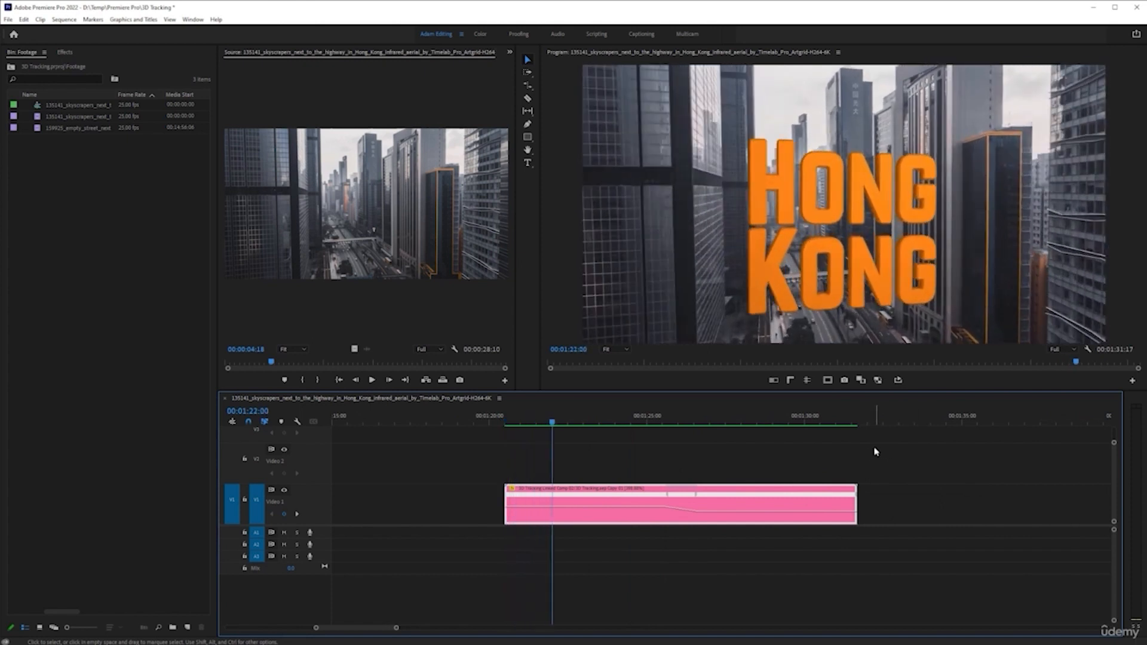